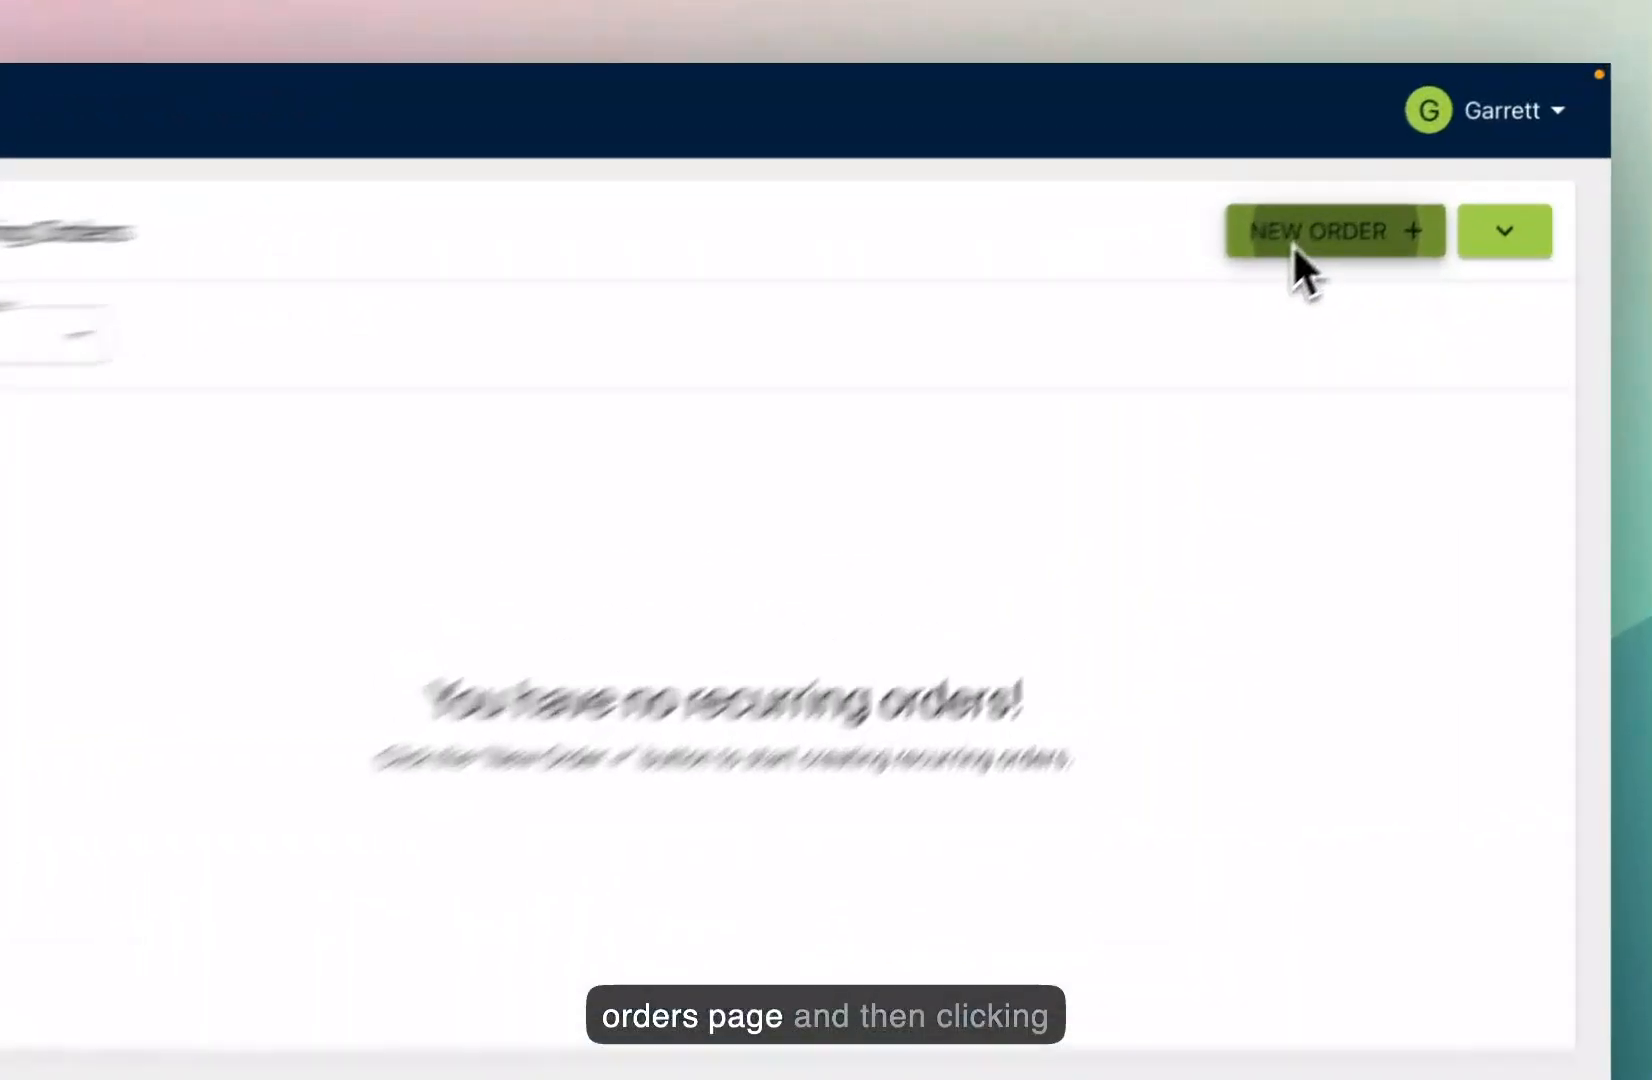
Step: Open a New Recurring Order form, which defaults to start 07/01/2025, every Tuesday
left_click(1292, 245)
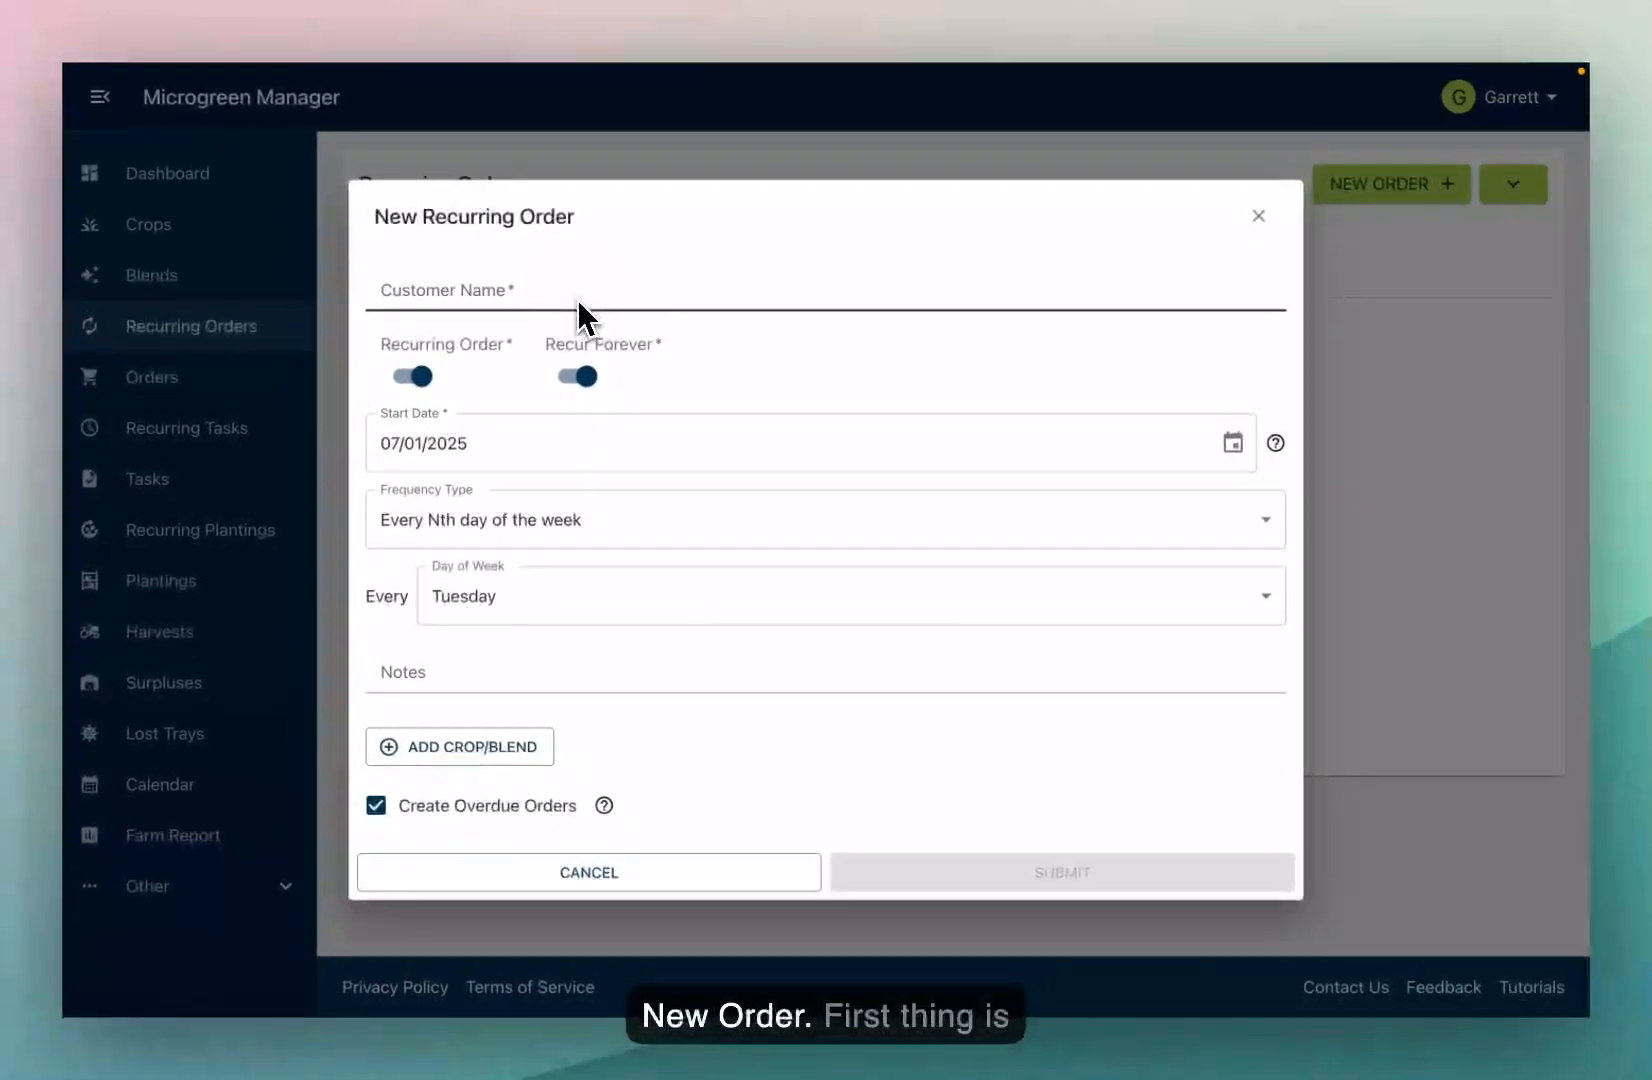
Step: Choose Fancy Restaurant from the existing customer list as the order's customer
left_click(579, 301)
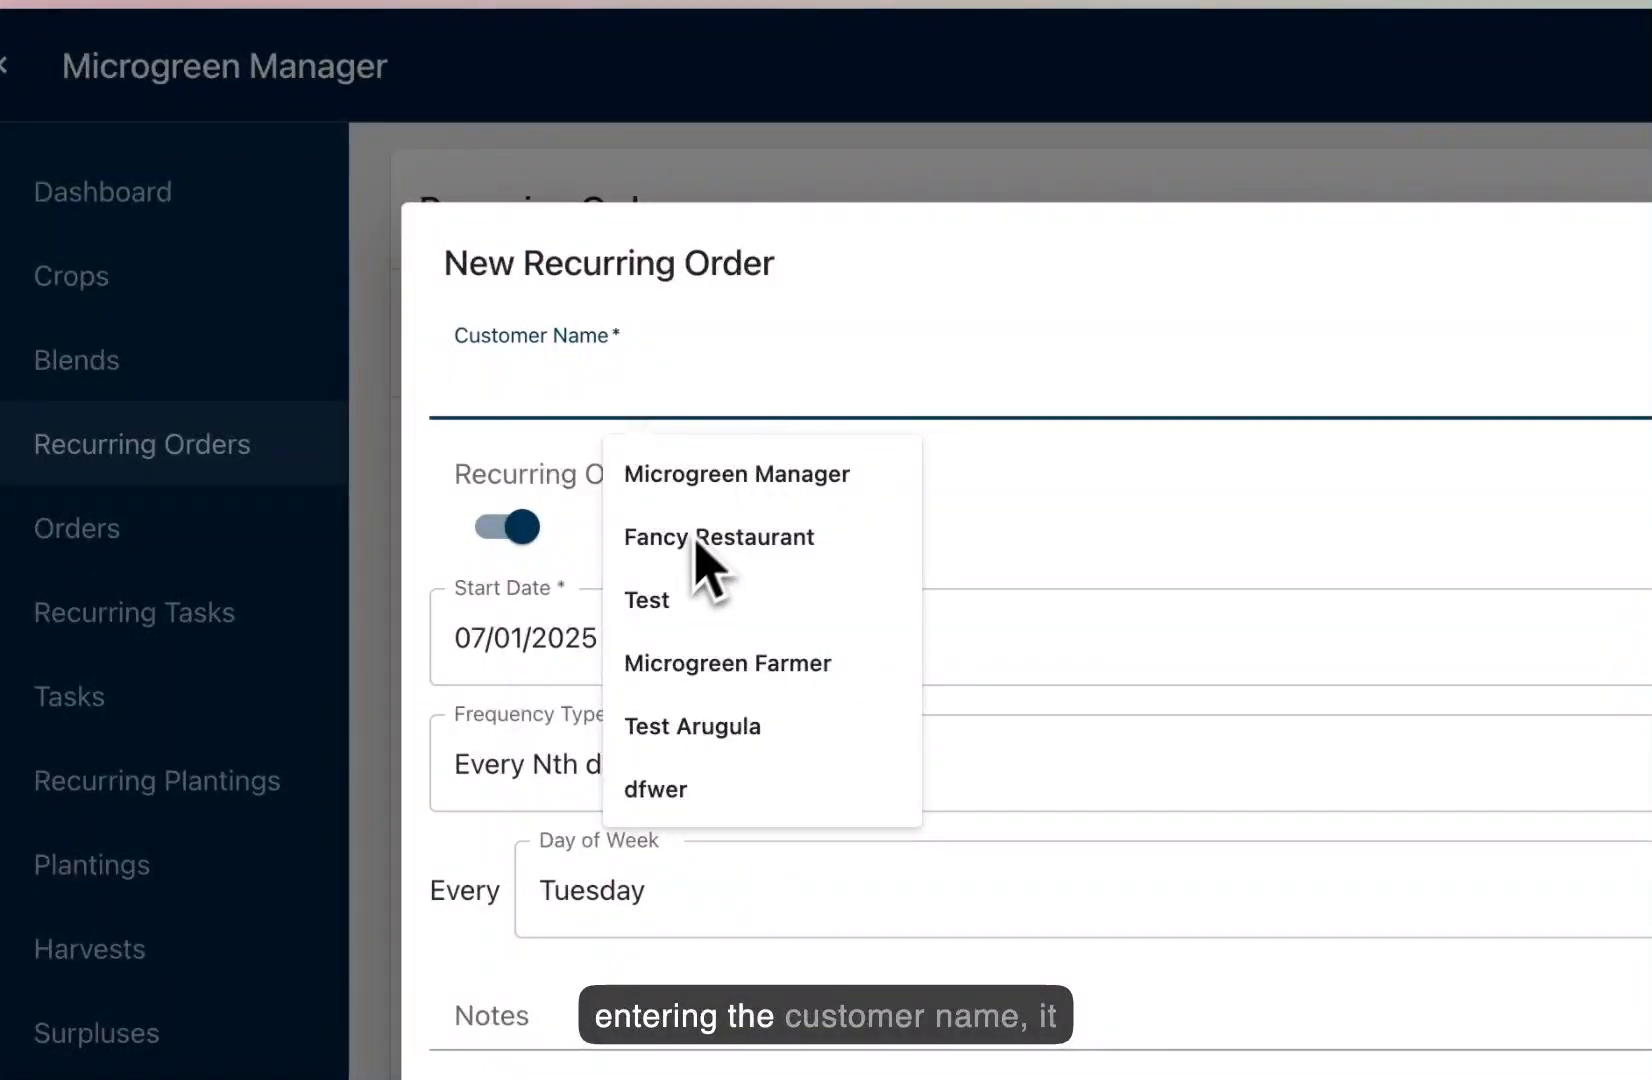
left_click(697, 542)
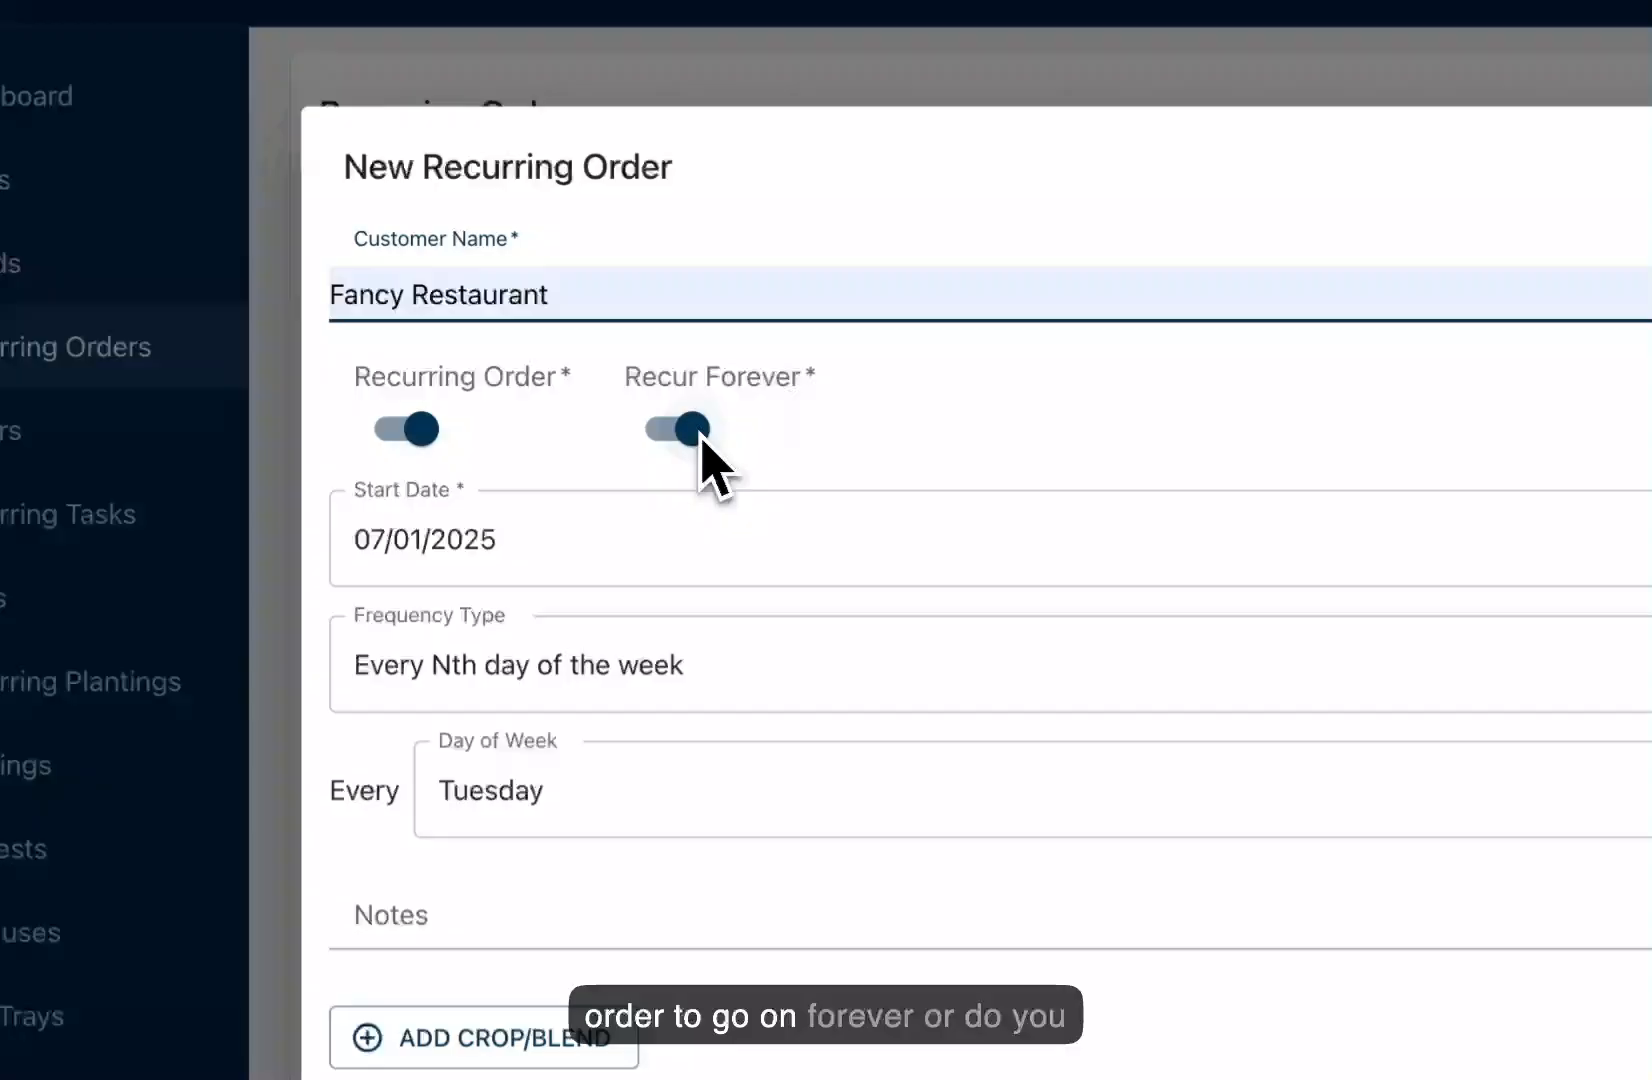
left_click(586, 376)
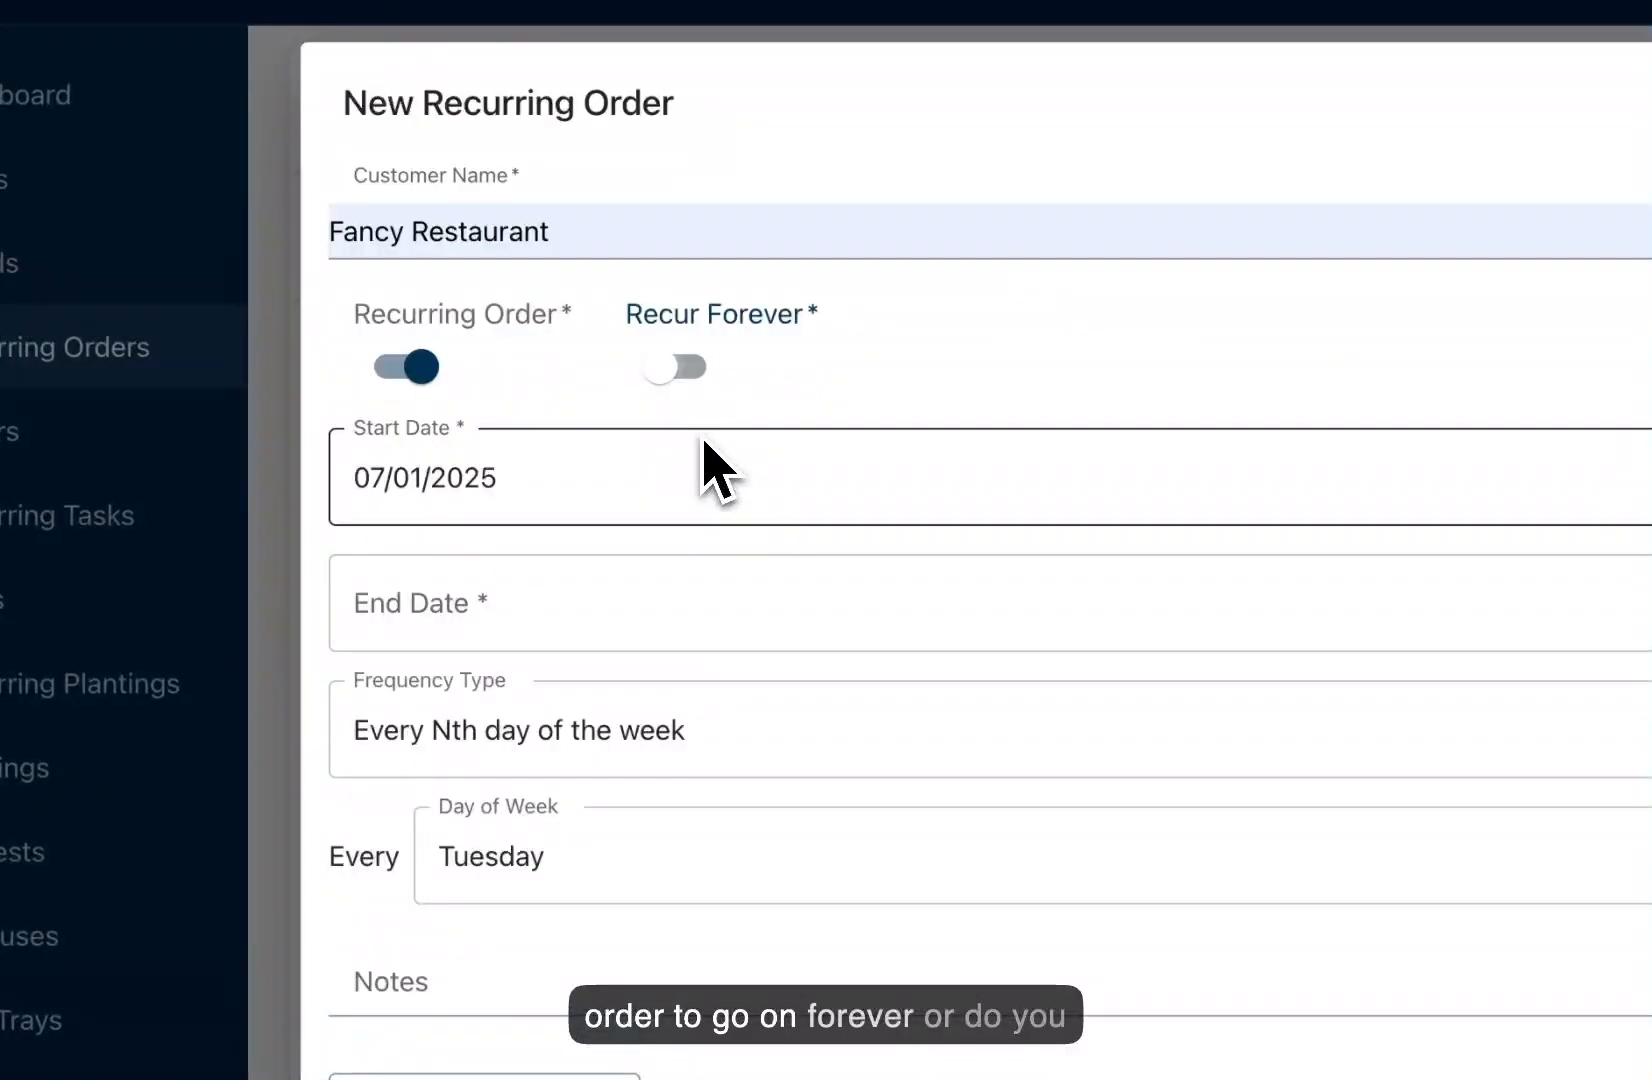
left_click(494, 615)
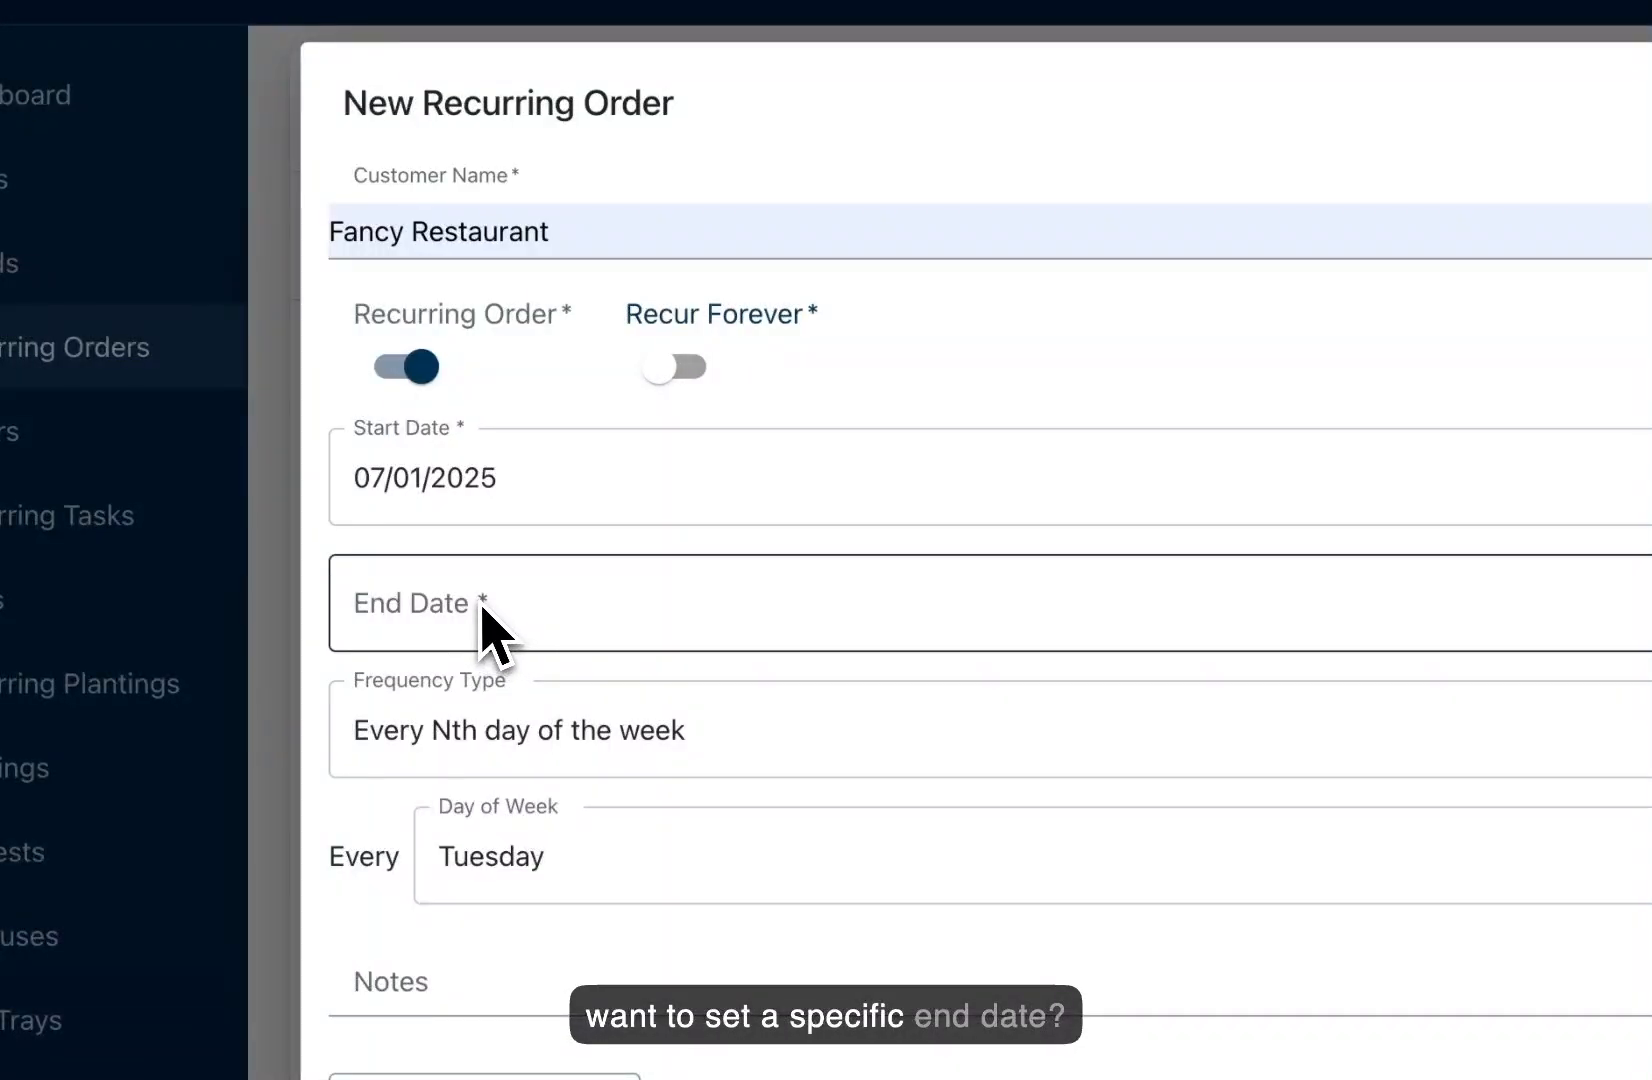
left_click(684, 372)
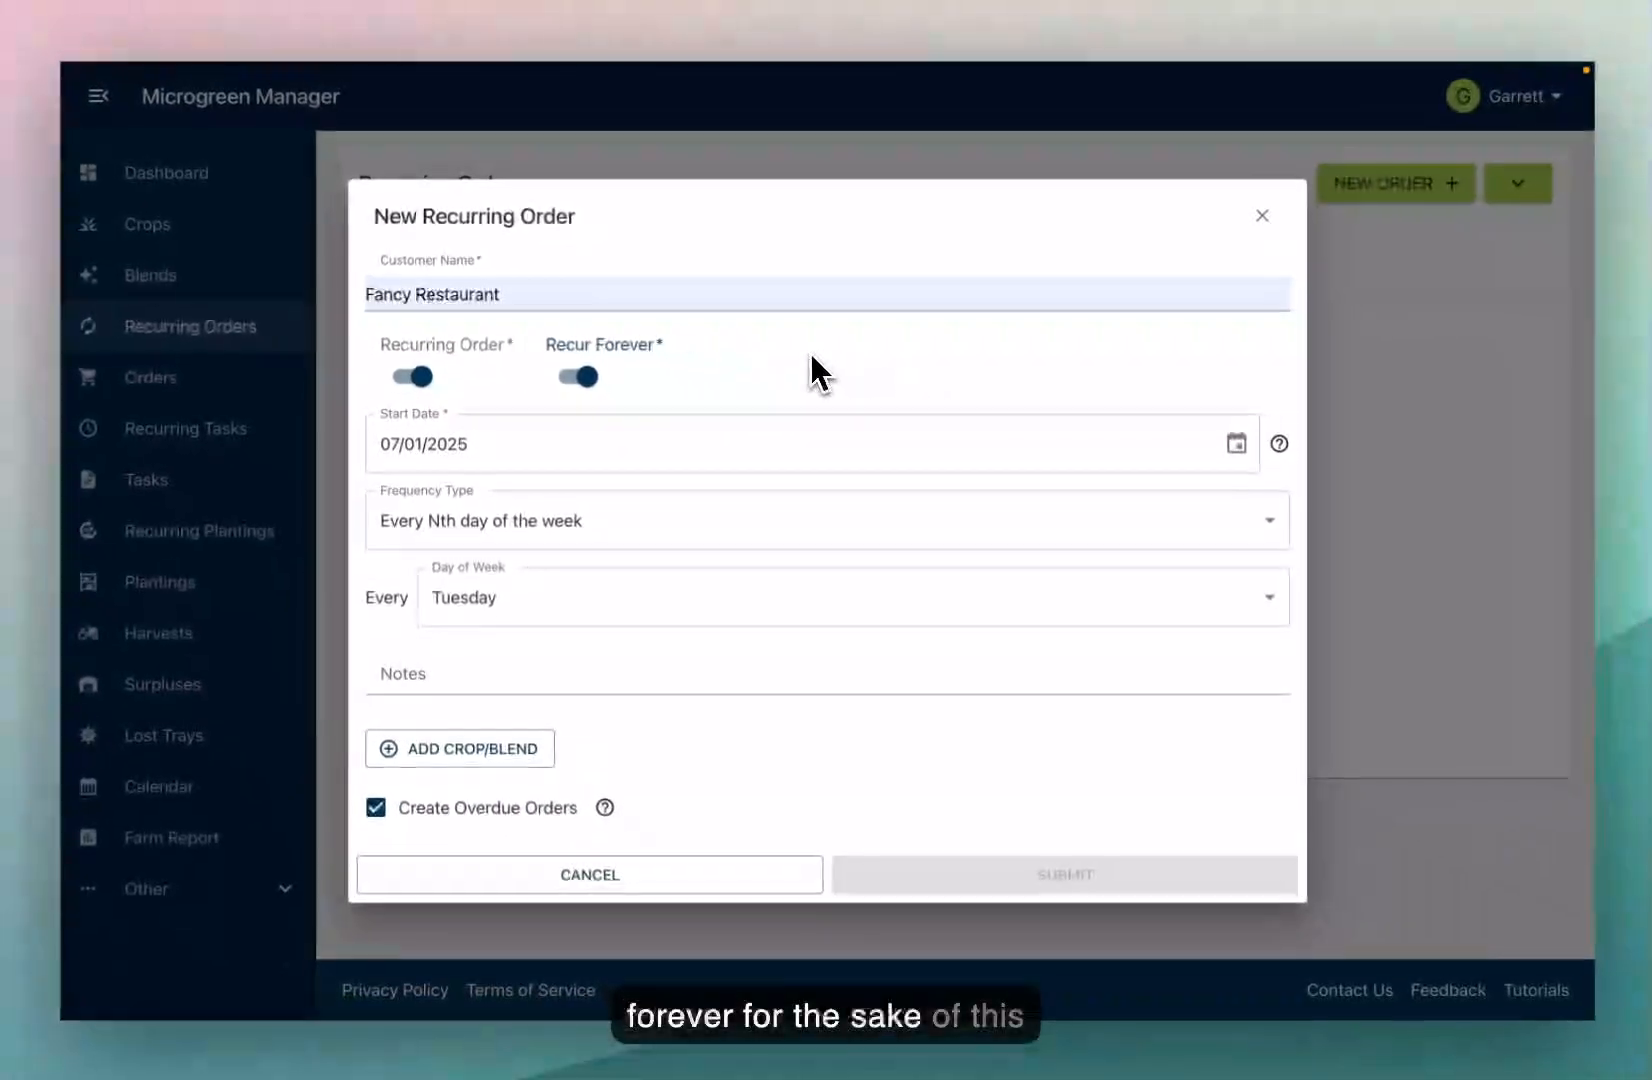
left_click(1069, 435)
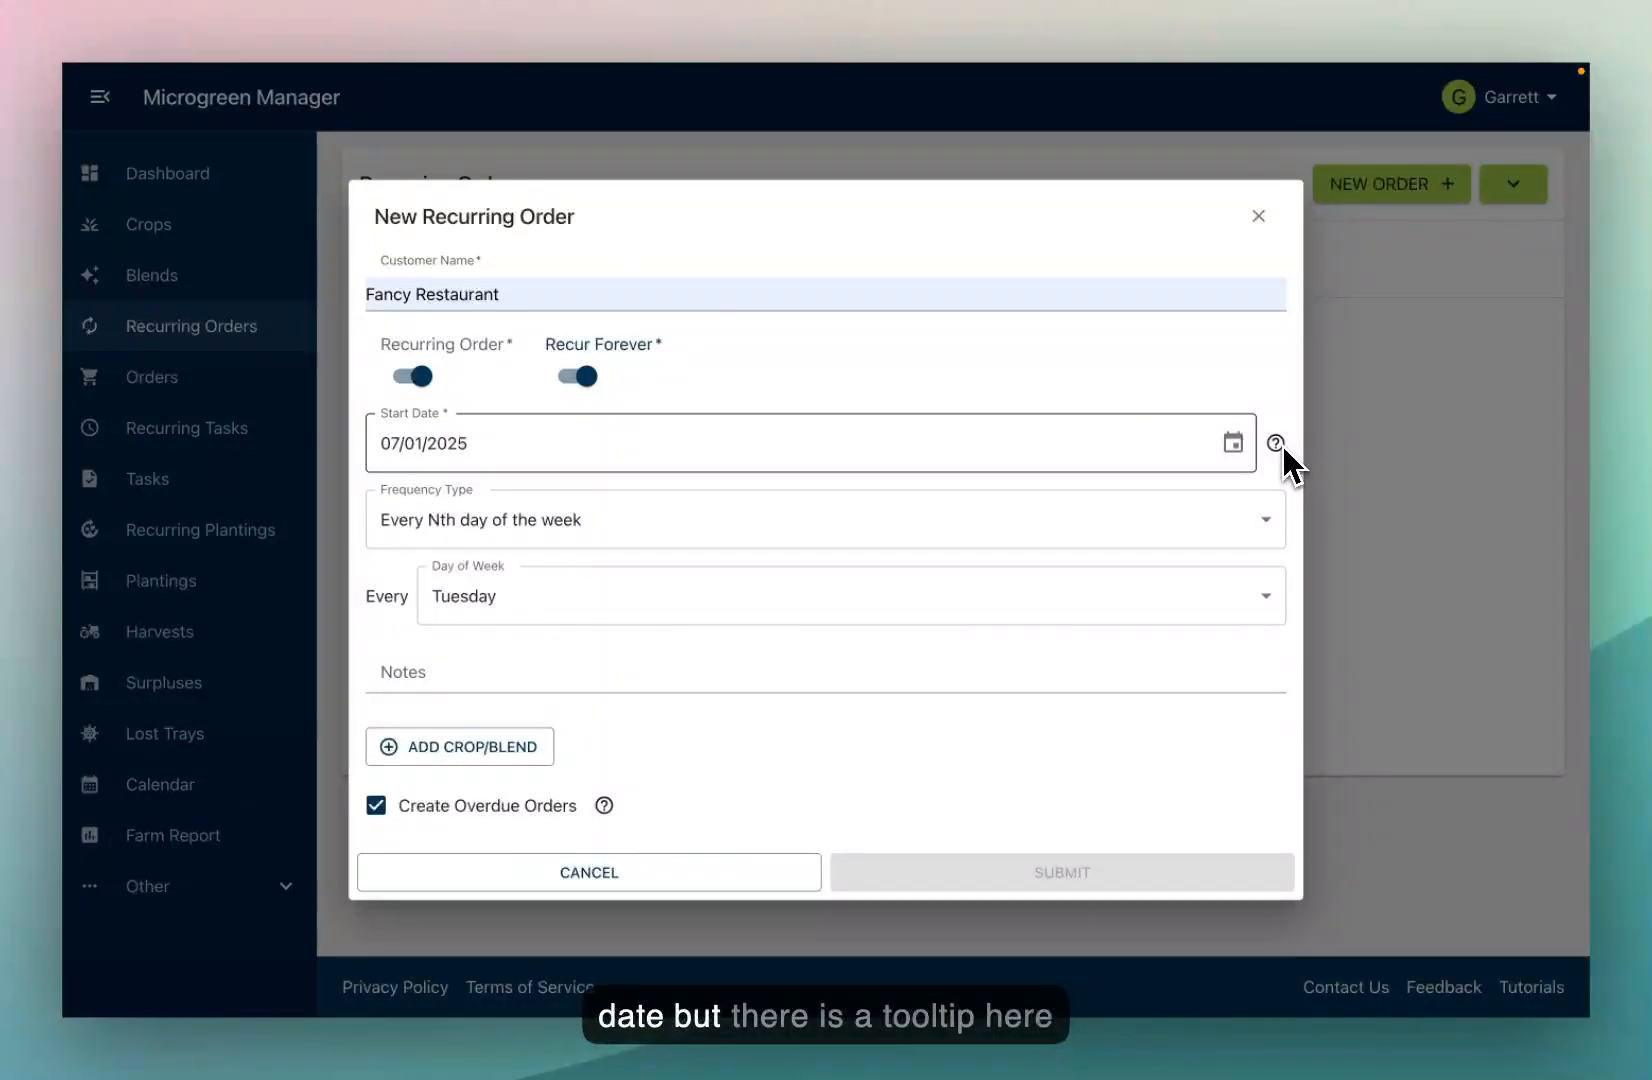
mouse_move(1280, 446)
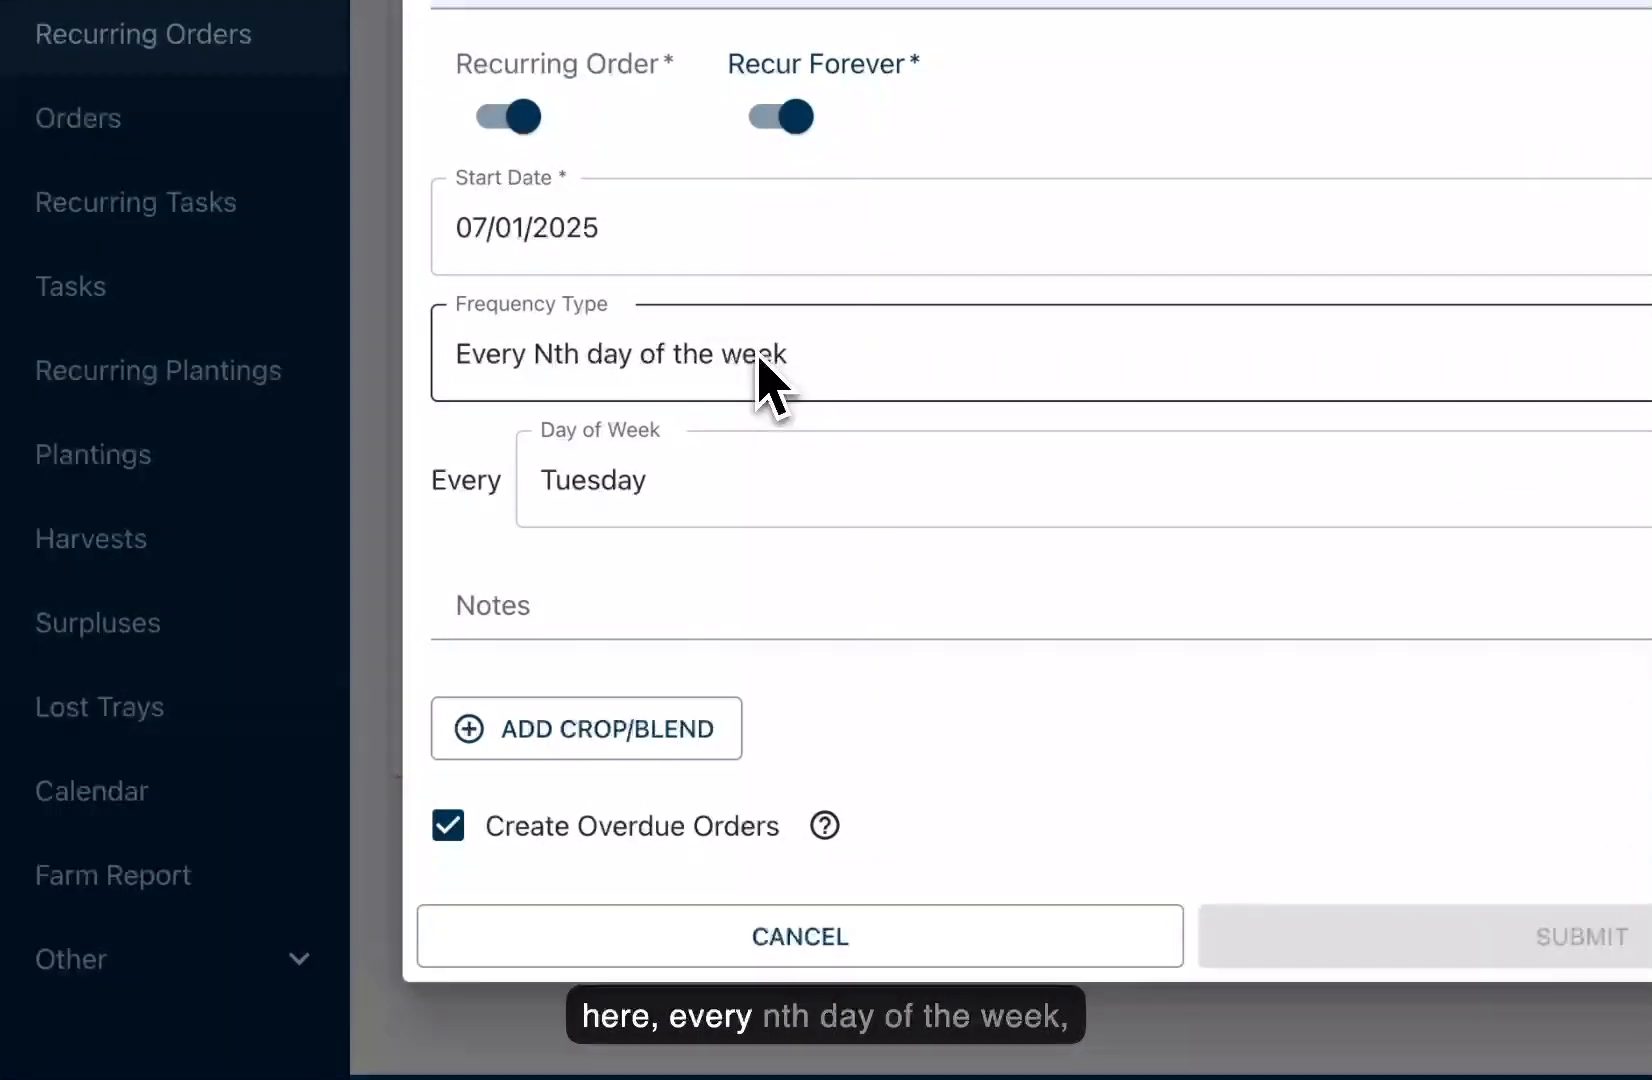
Step: Keep the Every Nth day of the week cadence and change the delivery day to Friday
left_click(565, 530)
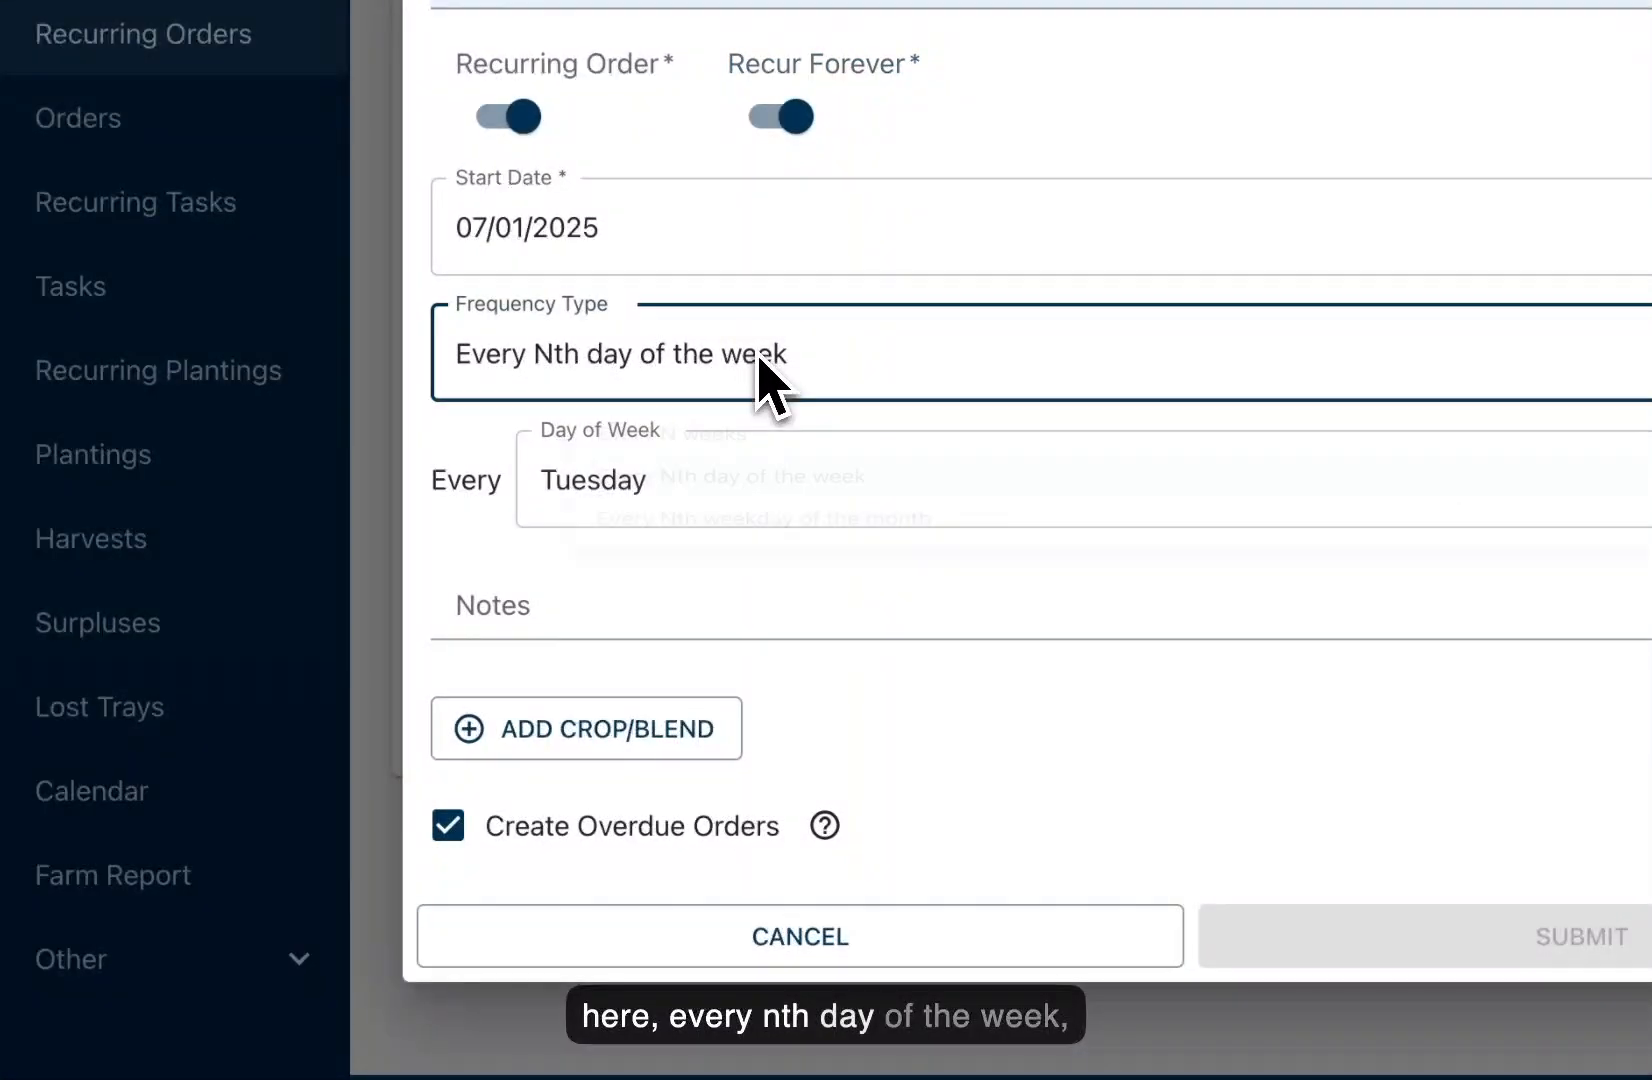
left_click(668, 530)
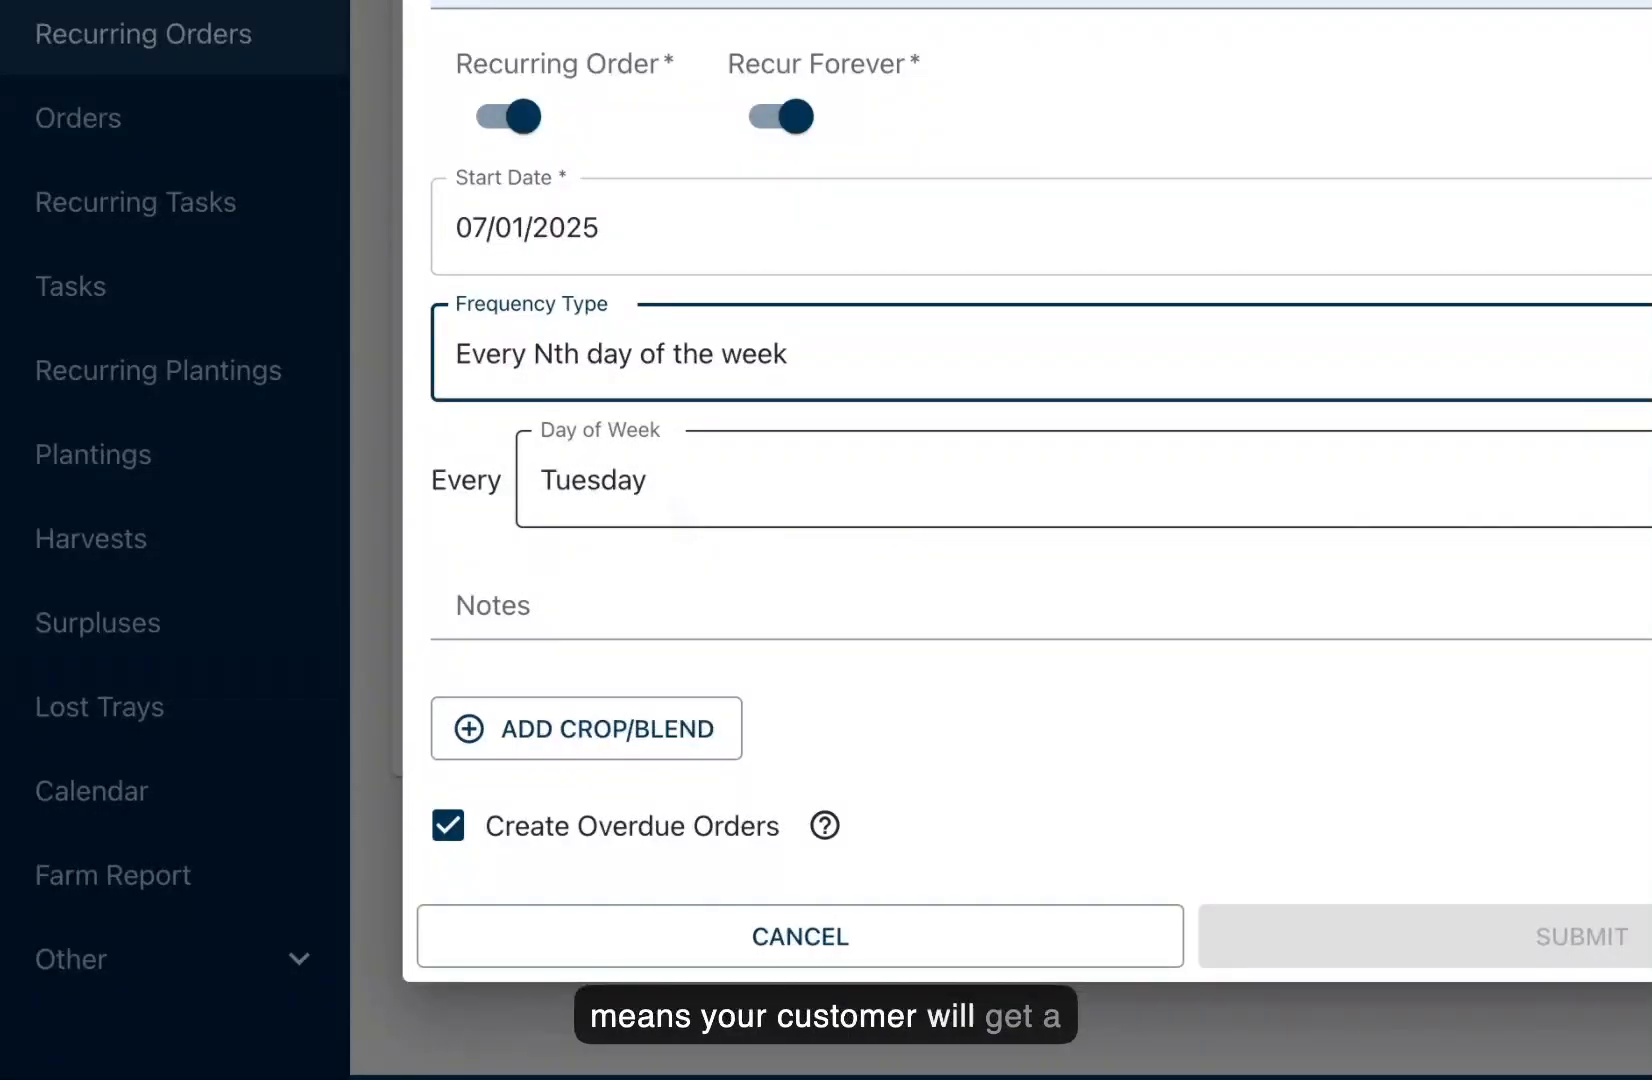
left_click(670, 500)
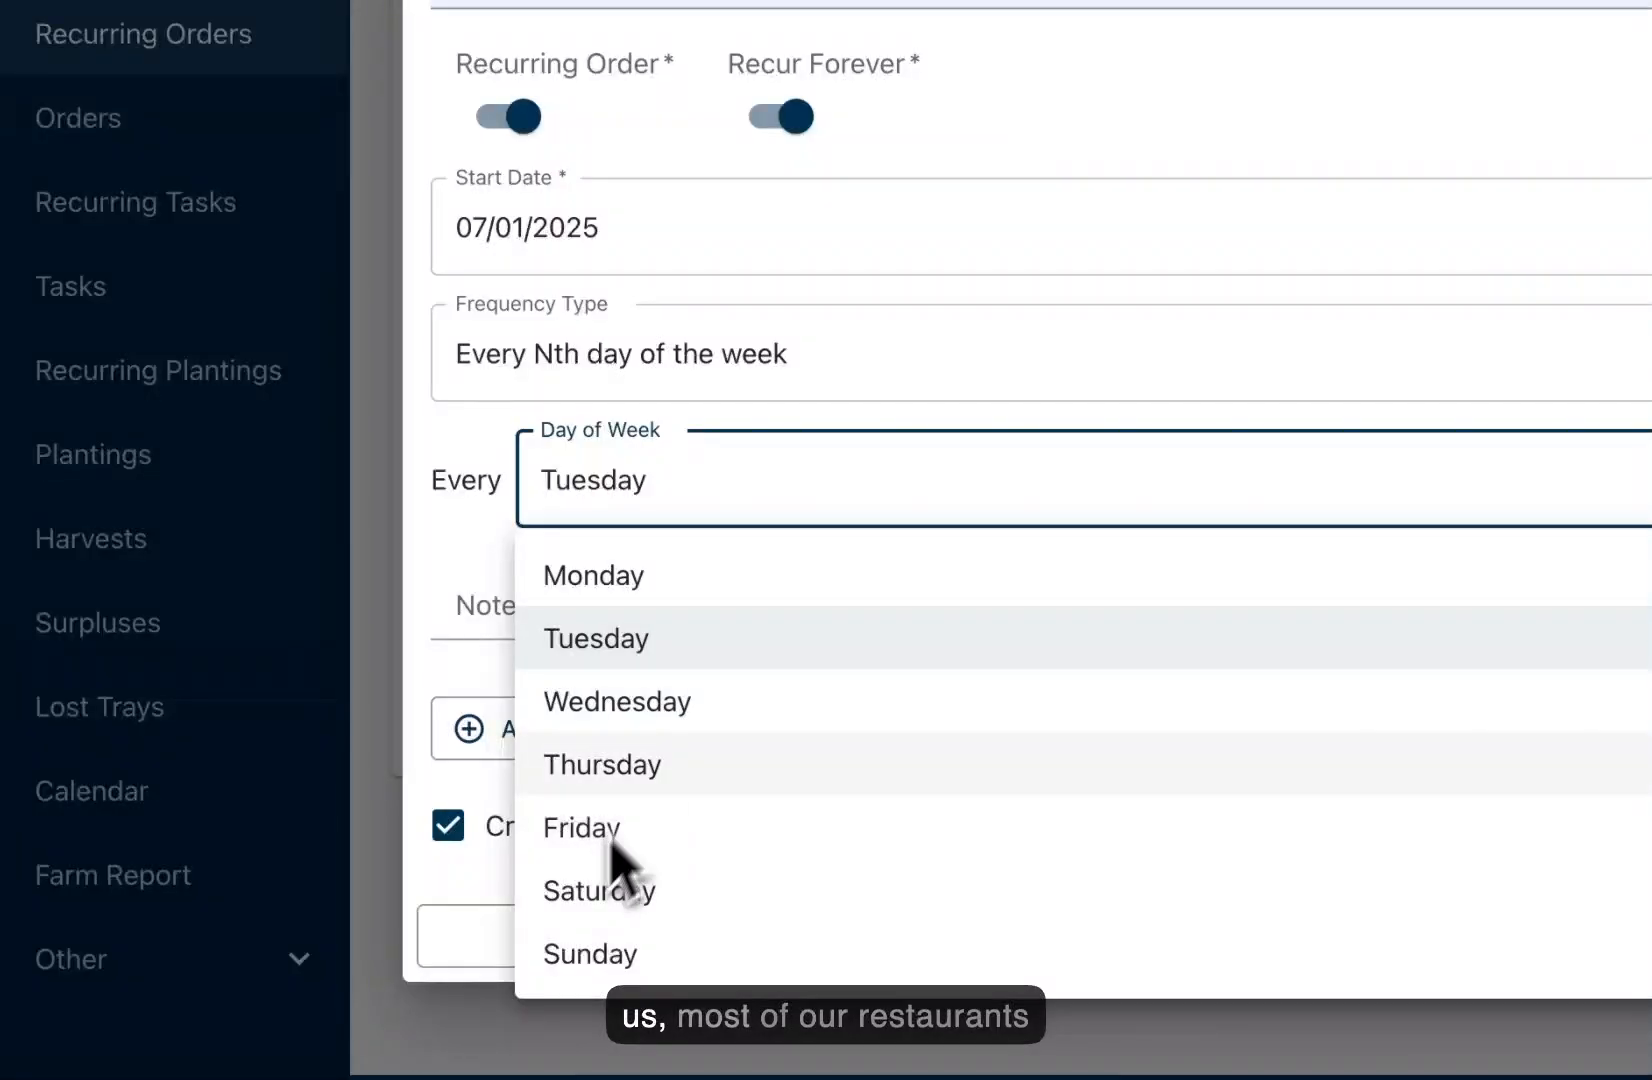
left_click(845, 827)
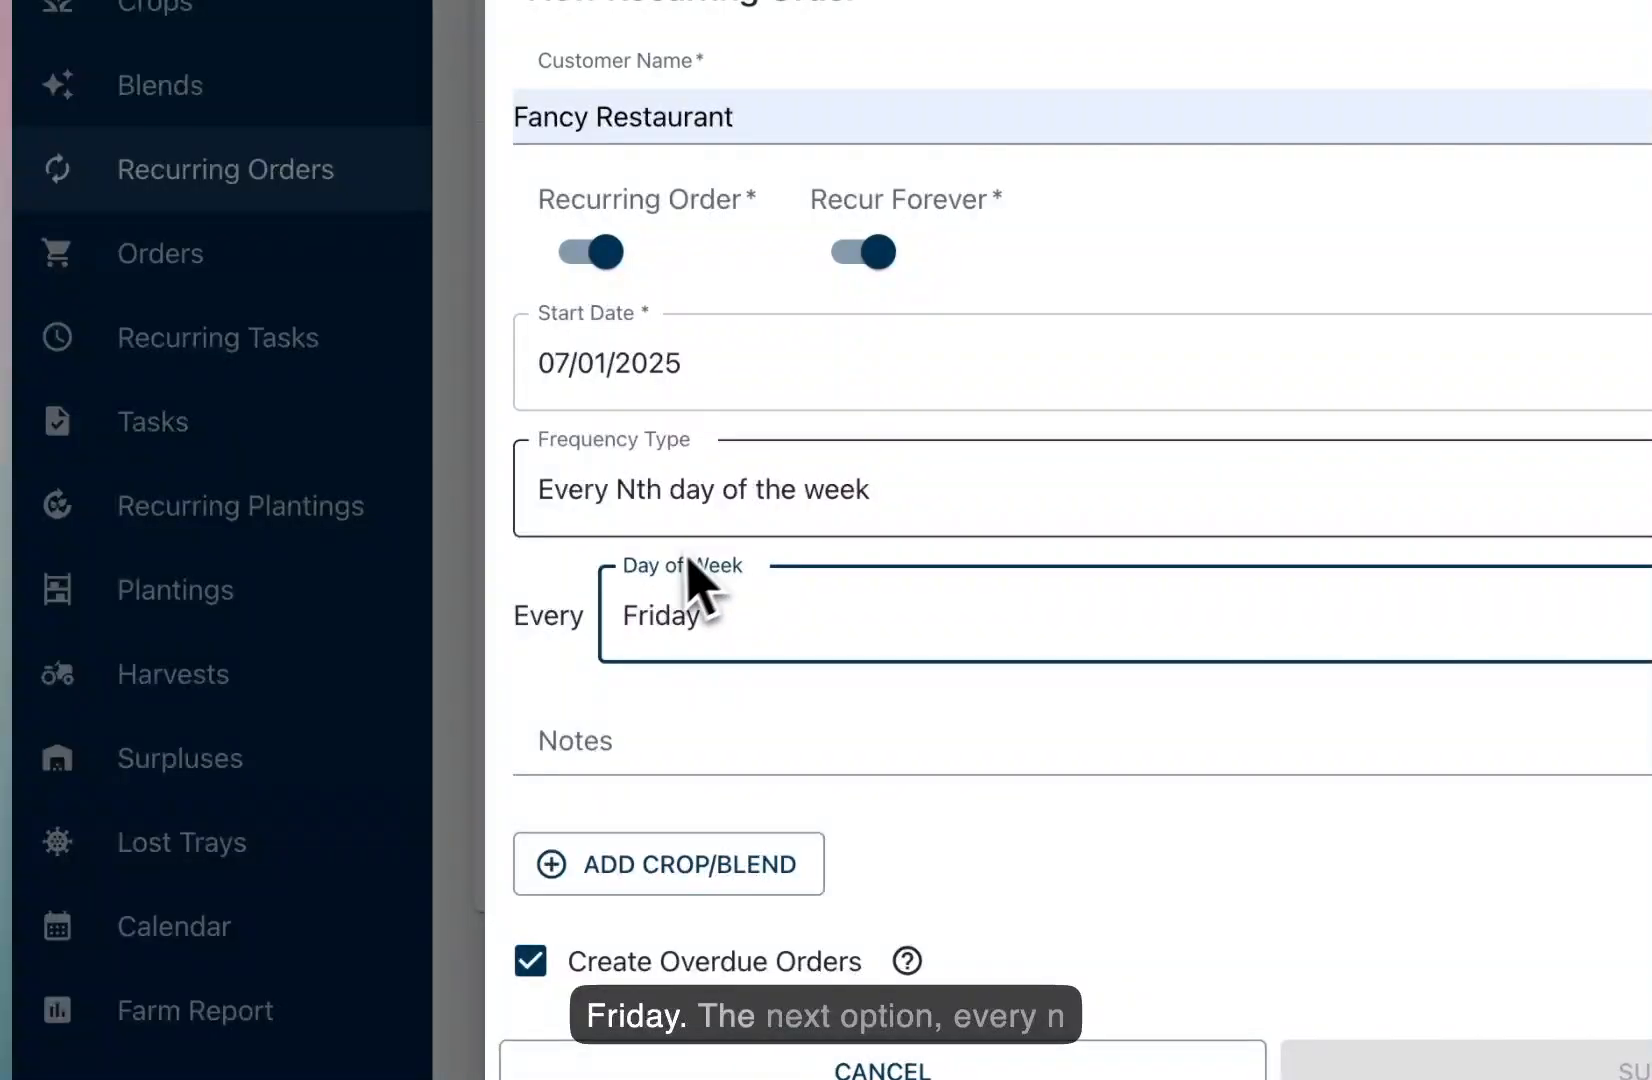
left_click(688, 528)
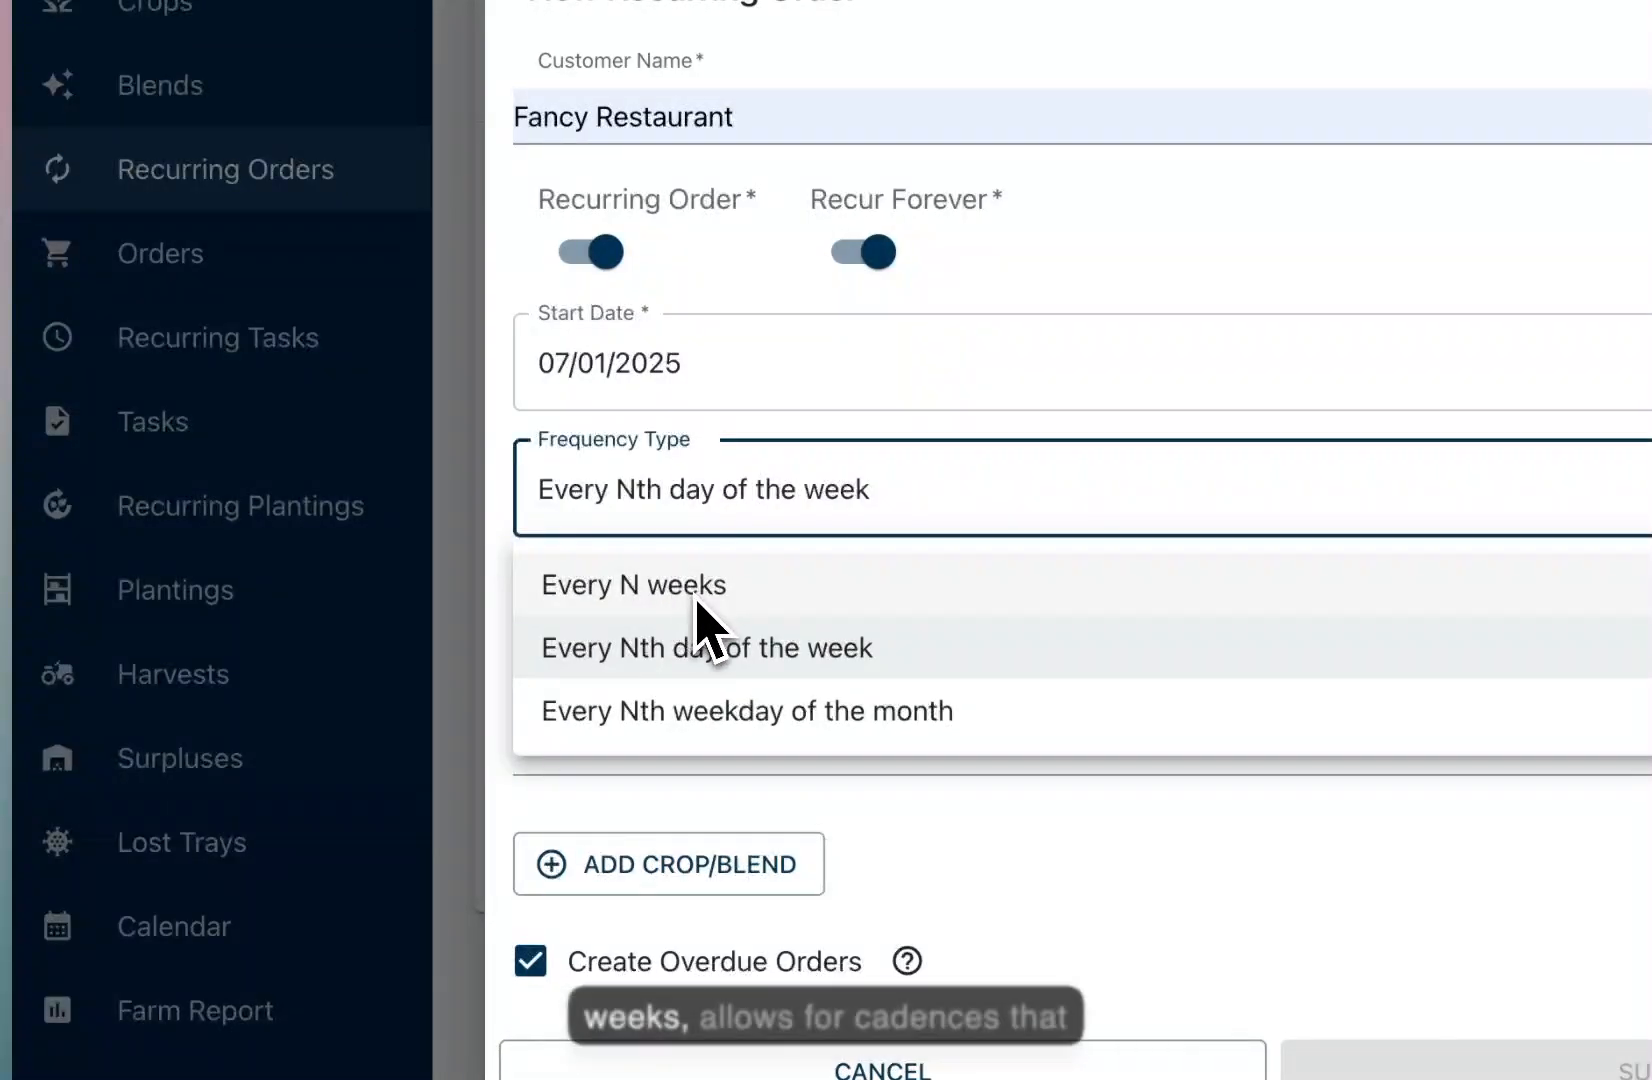
Step: Set the cadence to Every N weeks with frequency 2, keeping the July 1, 2025 start date
left_click(697, 598)
left_click(700, 608)
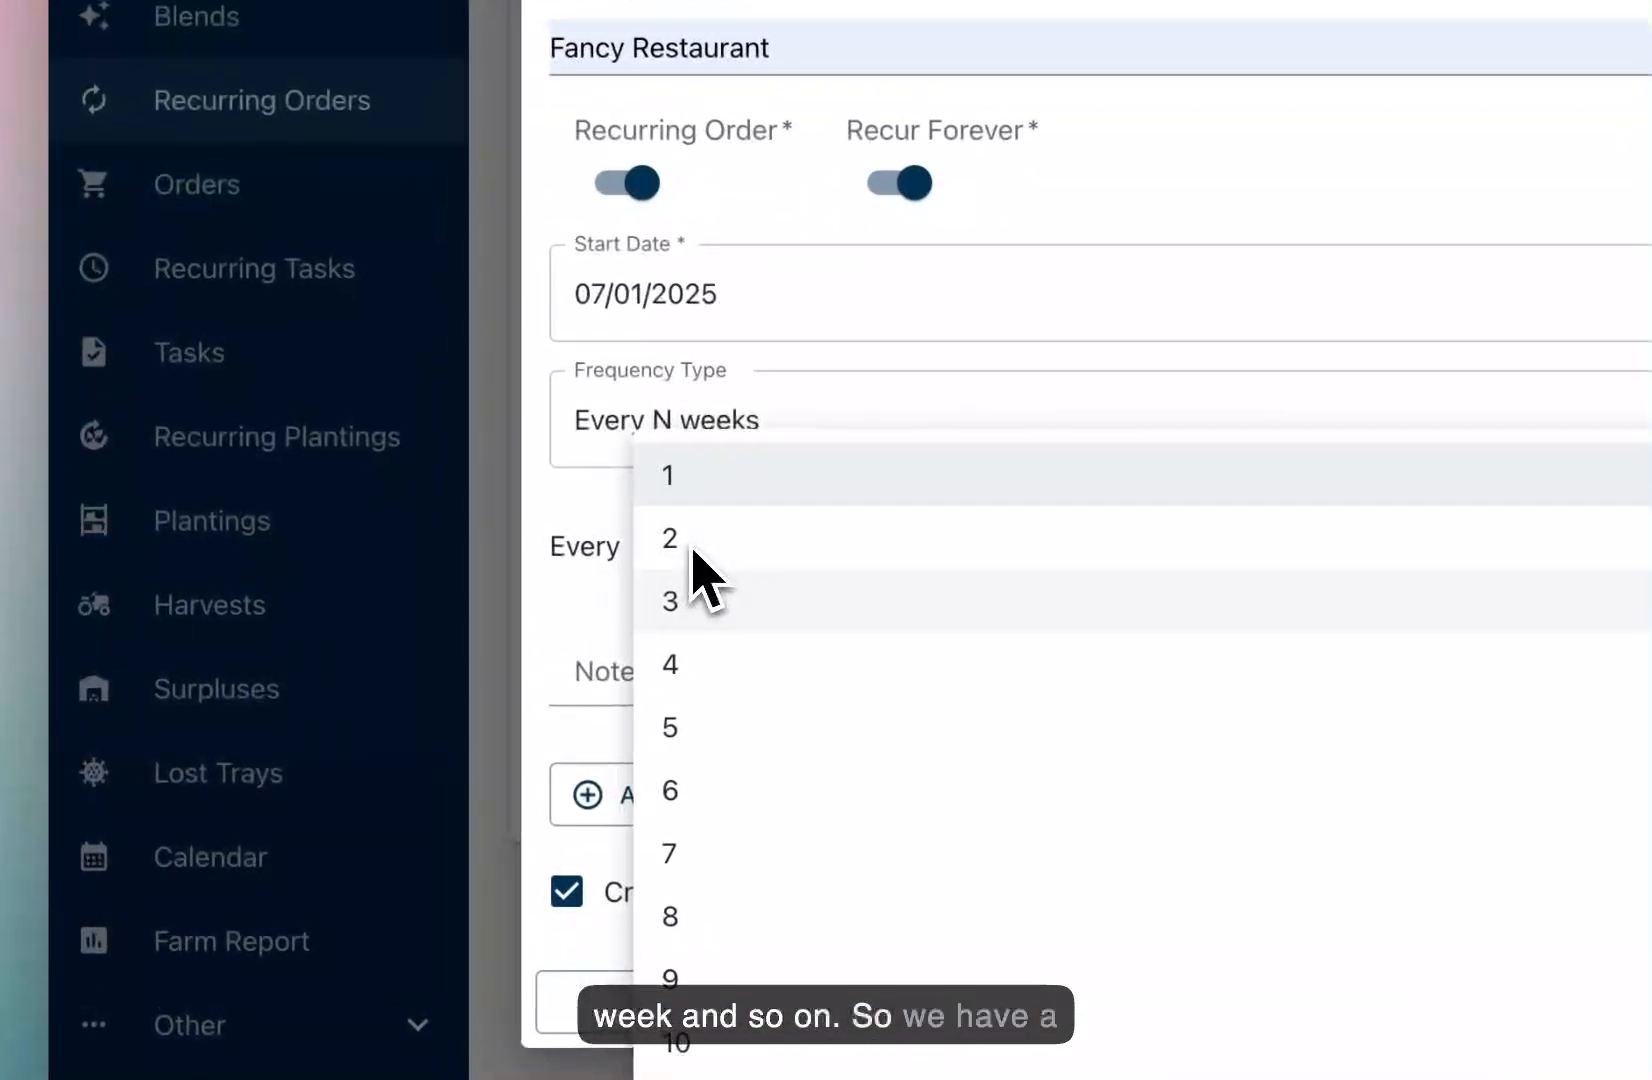
left_click(693, 550)
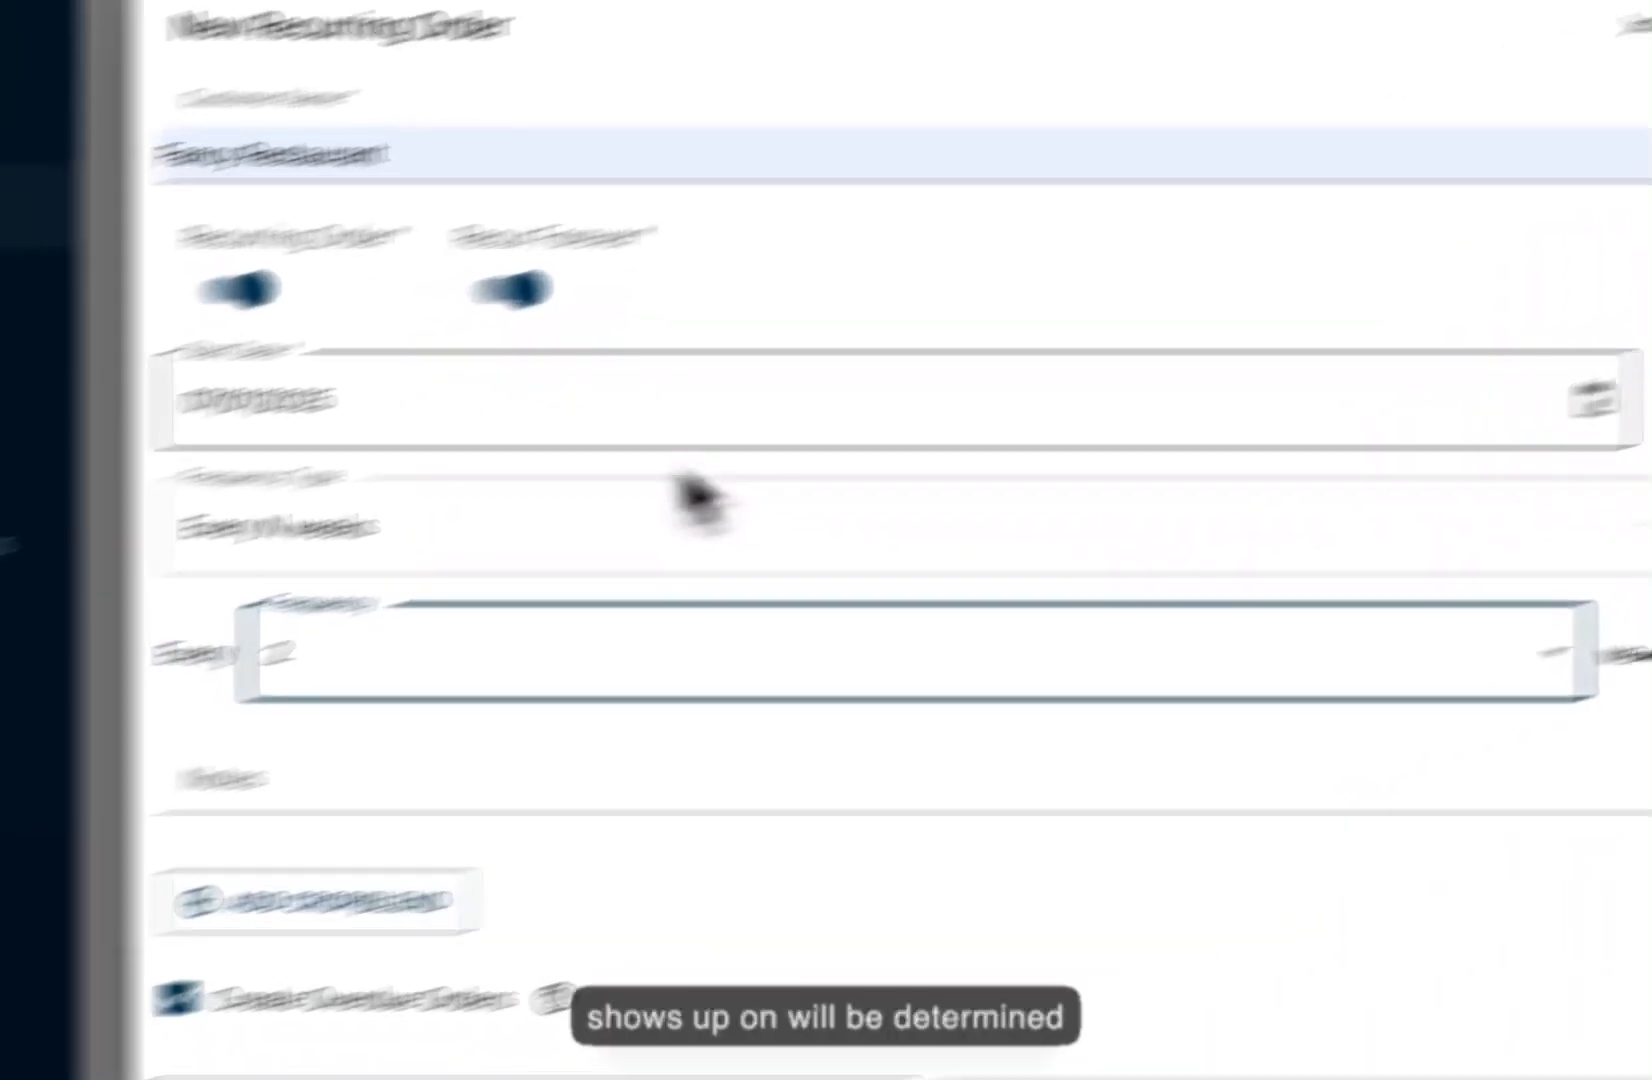
left_click(1592, 399)
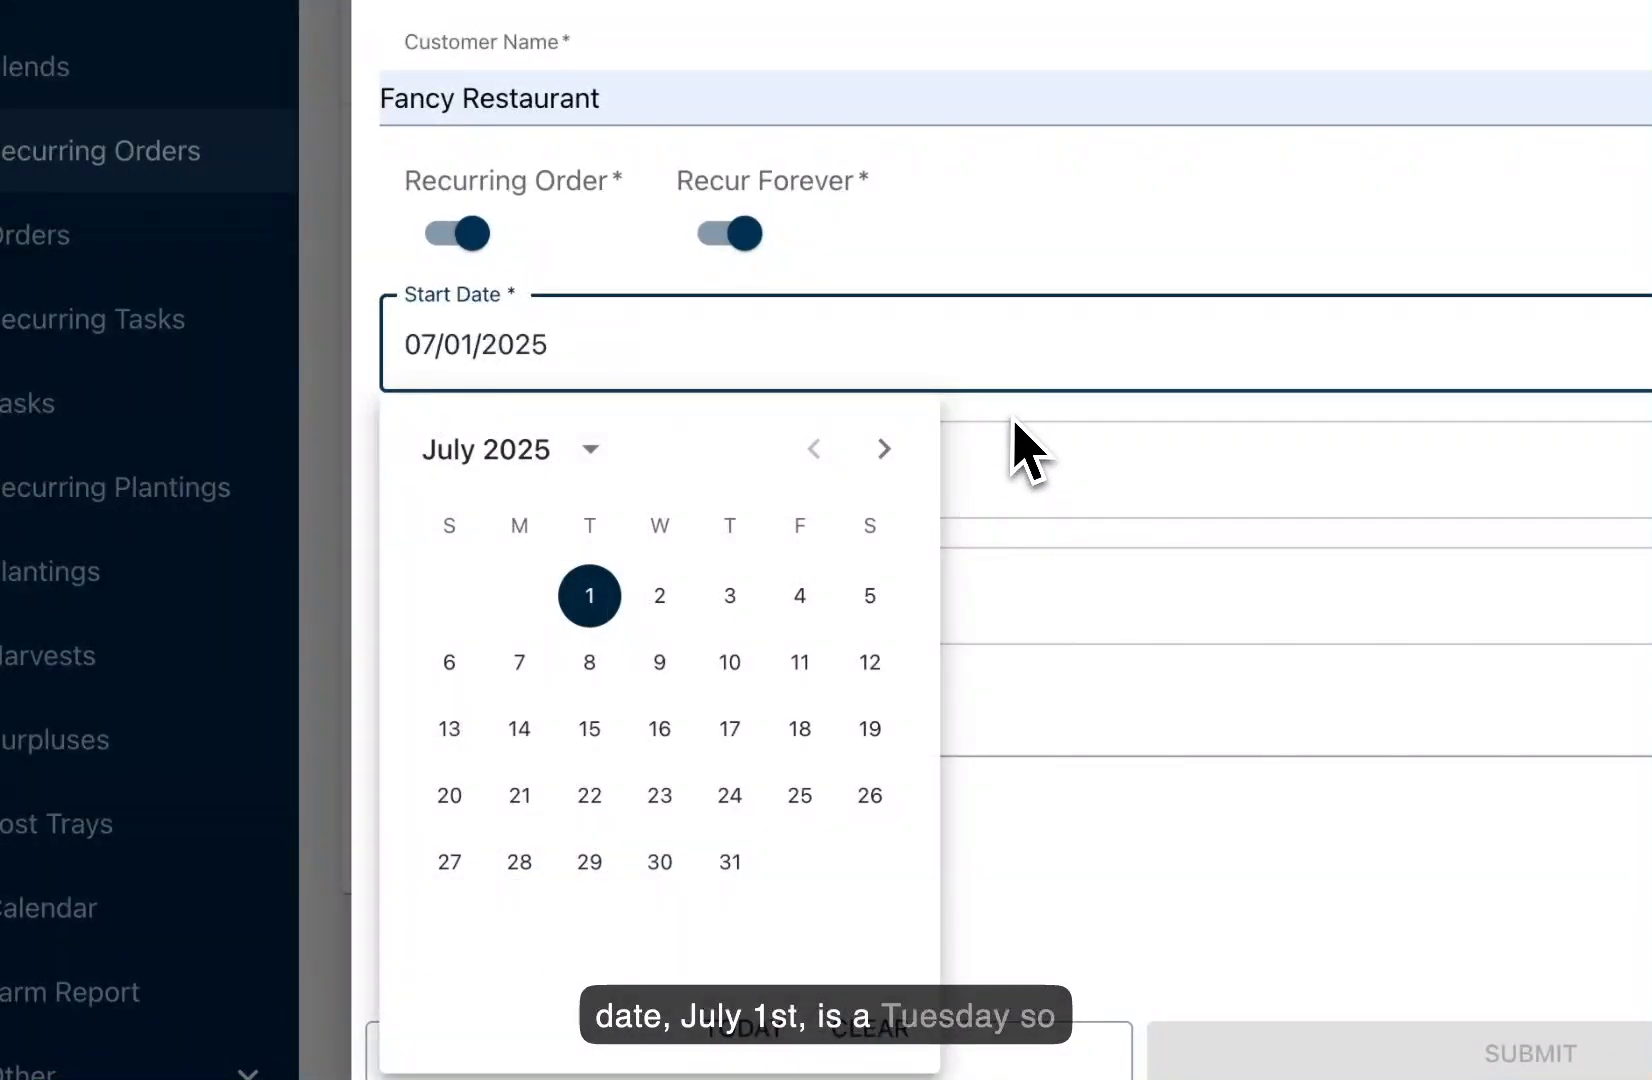
left_click(592, 600)
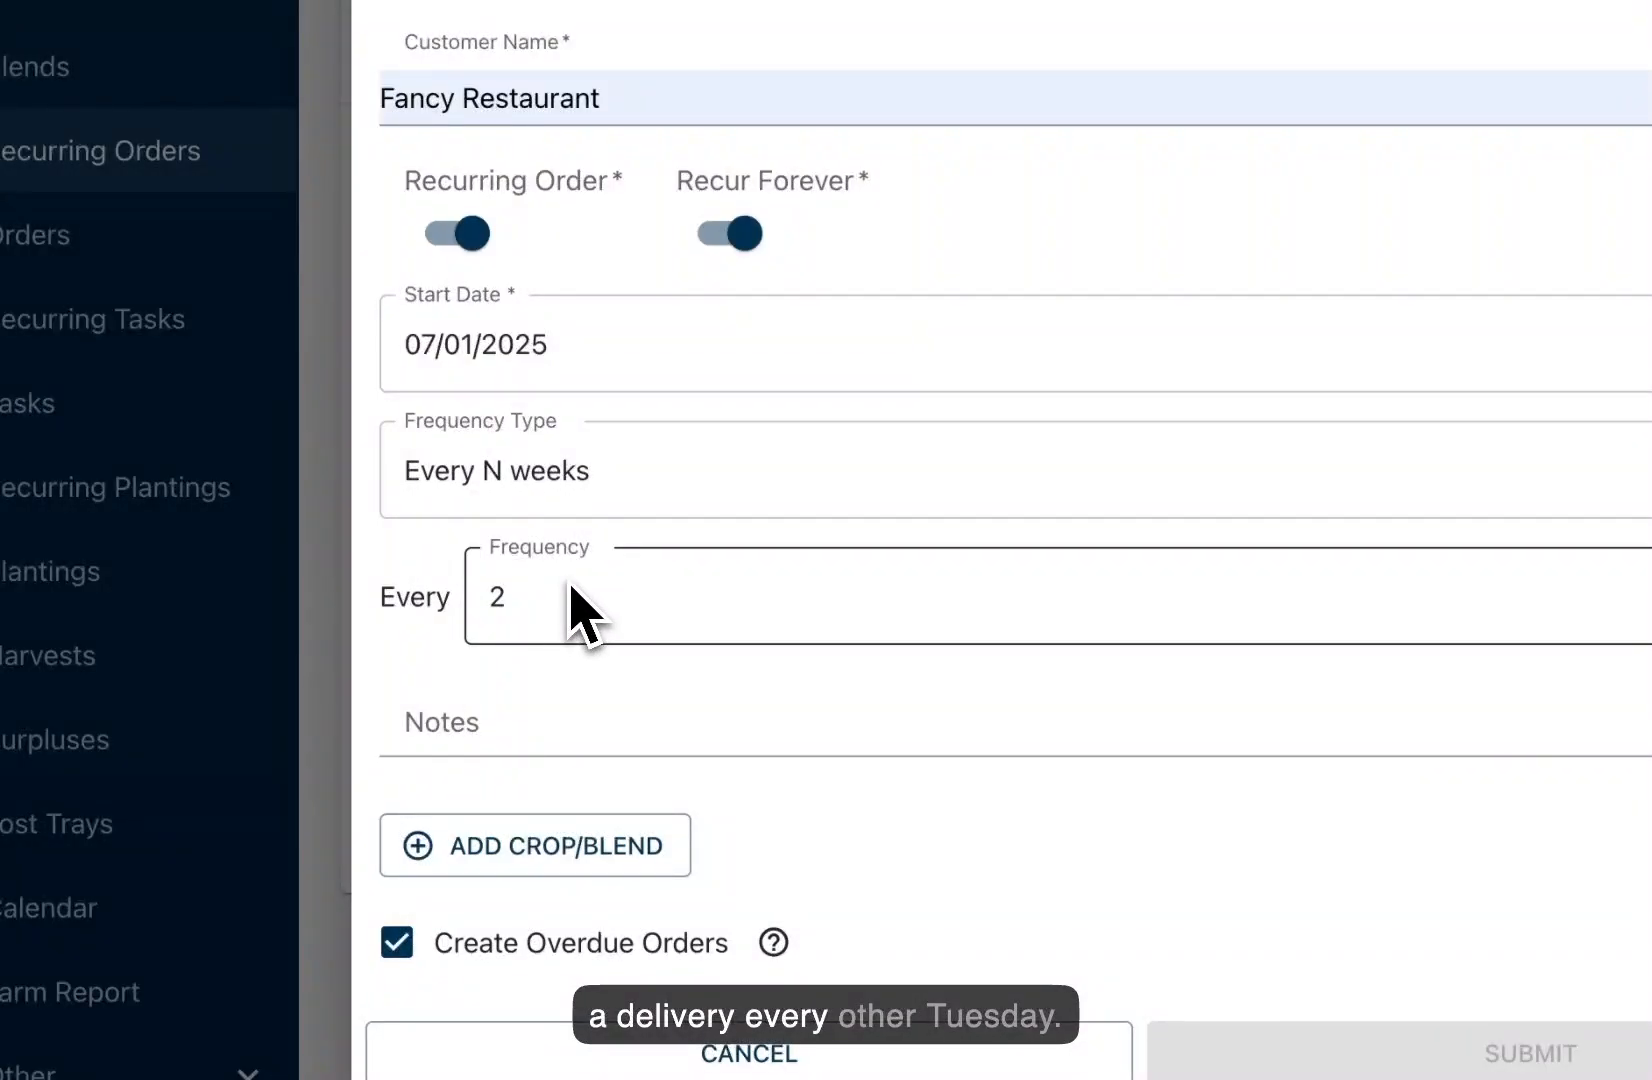
left_click(529, 540)
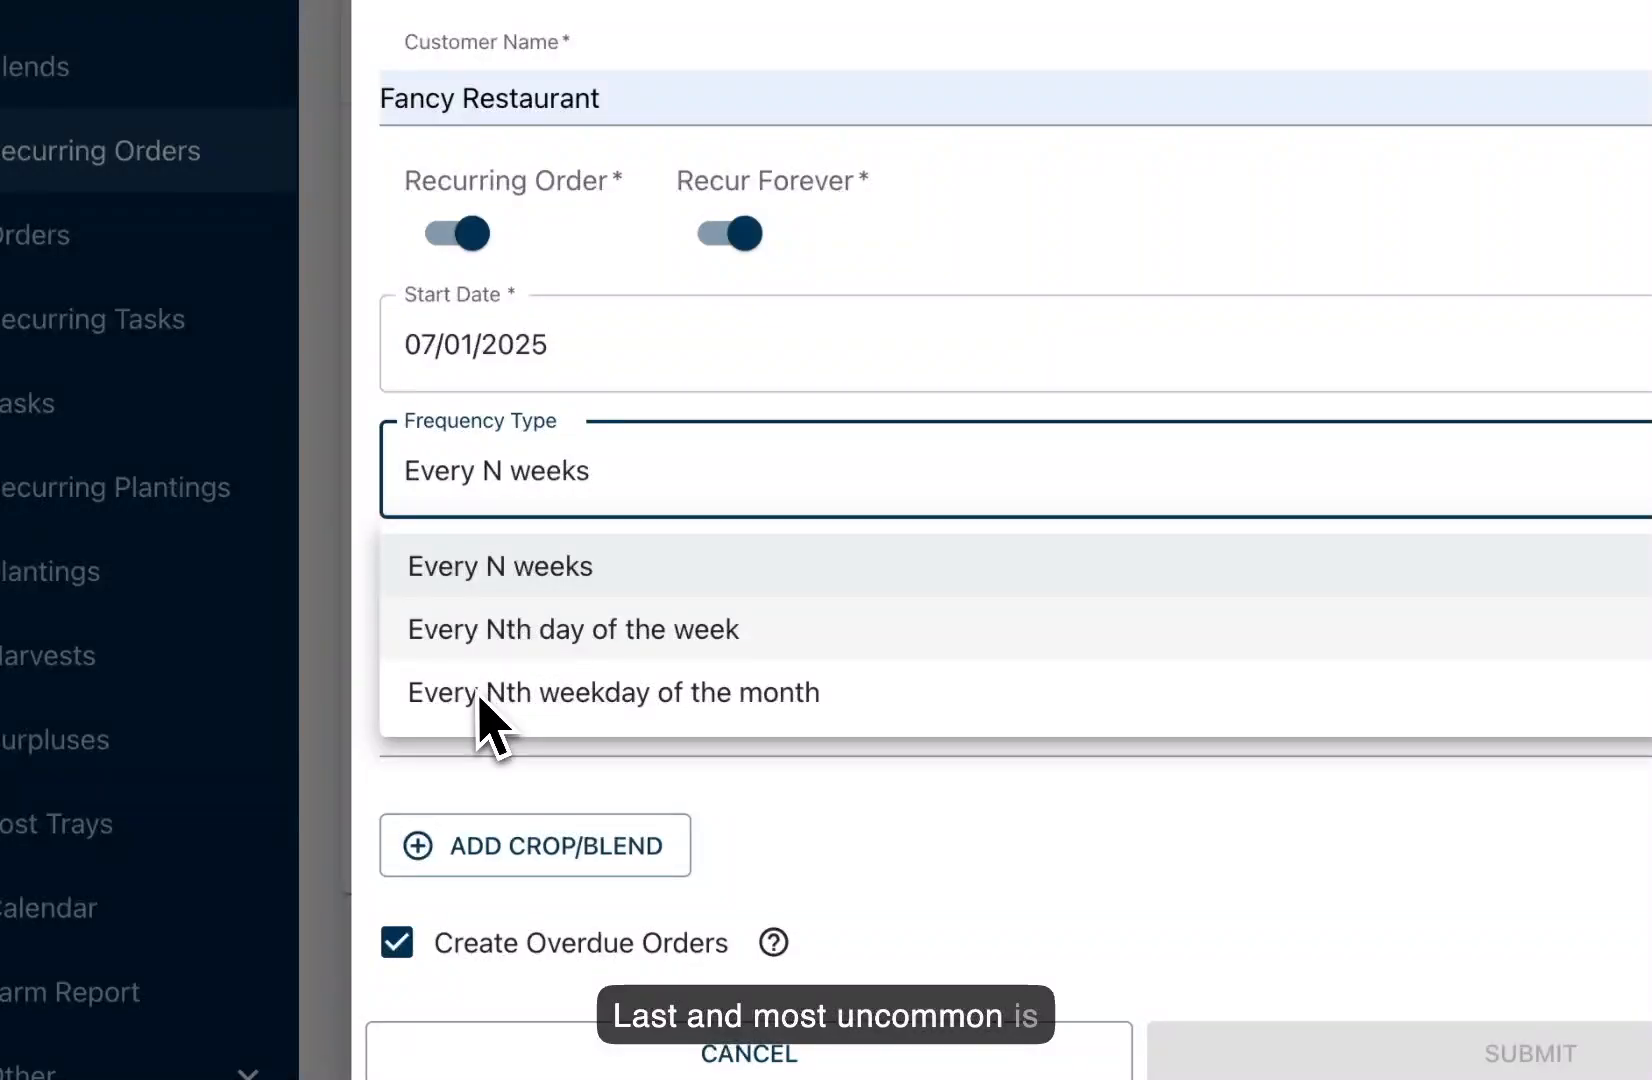
Step: Try an Every Nth weekday of the month schedule on the 1st Saturday
left_click(521, 695)
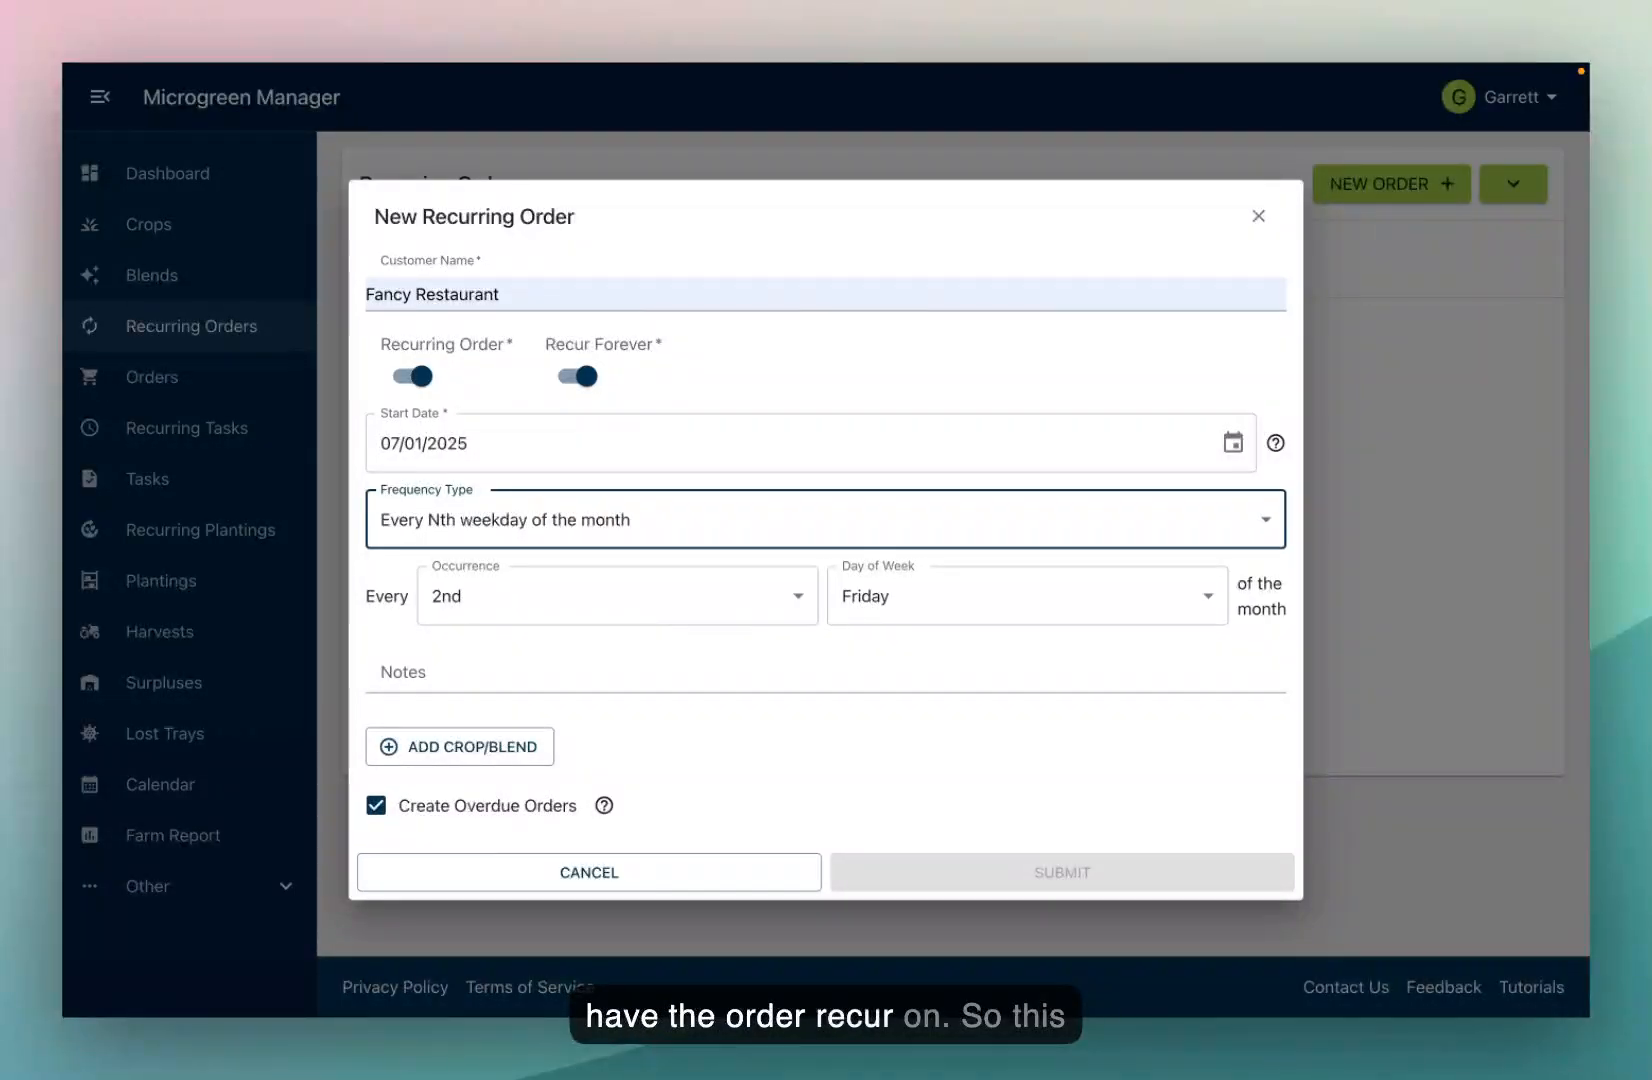
left_click(625, 612)
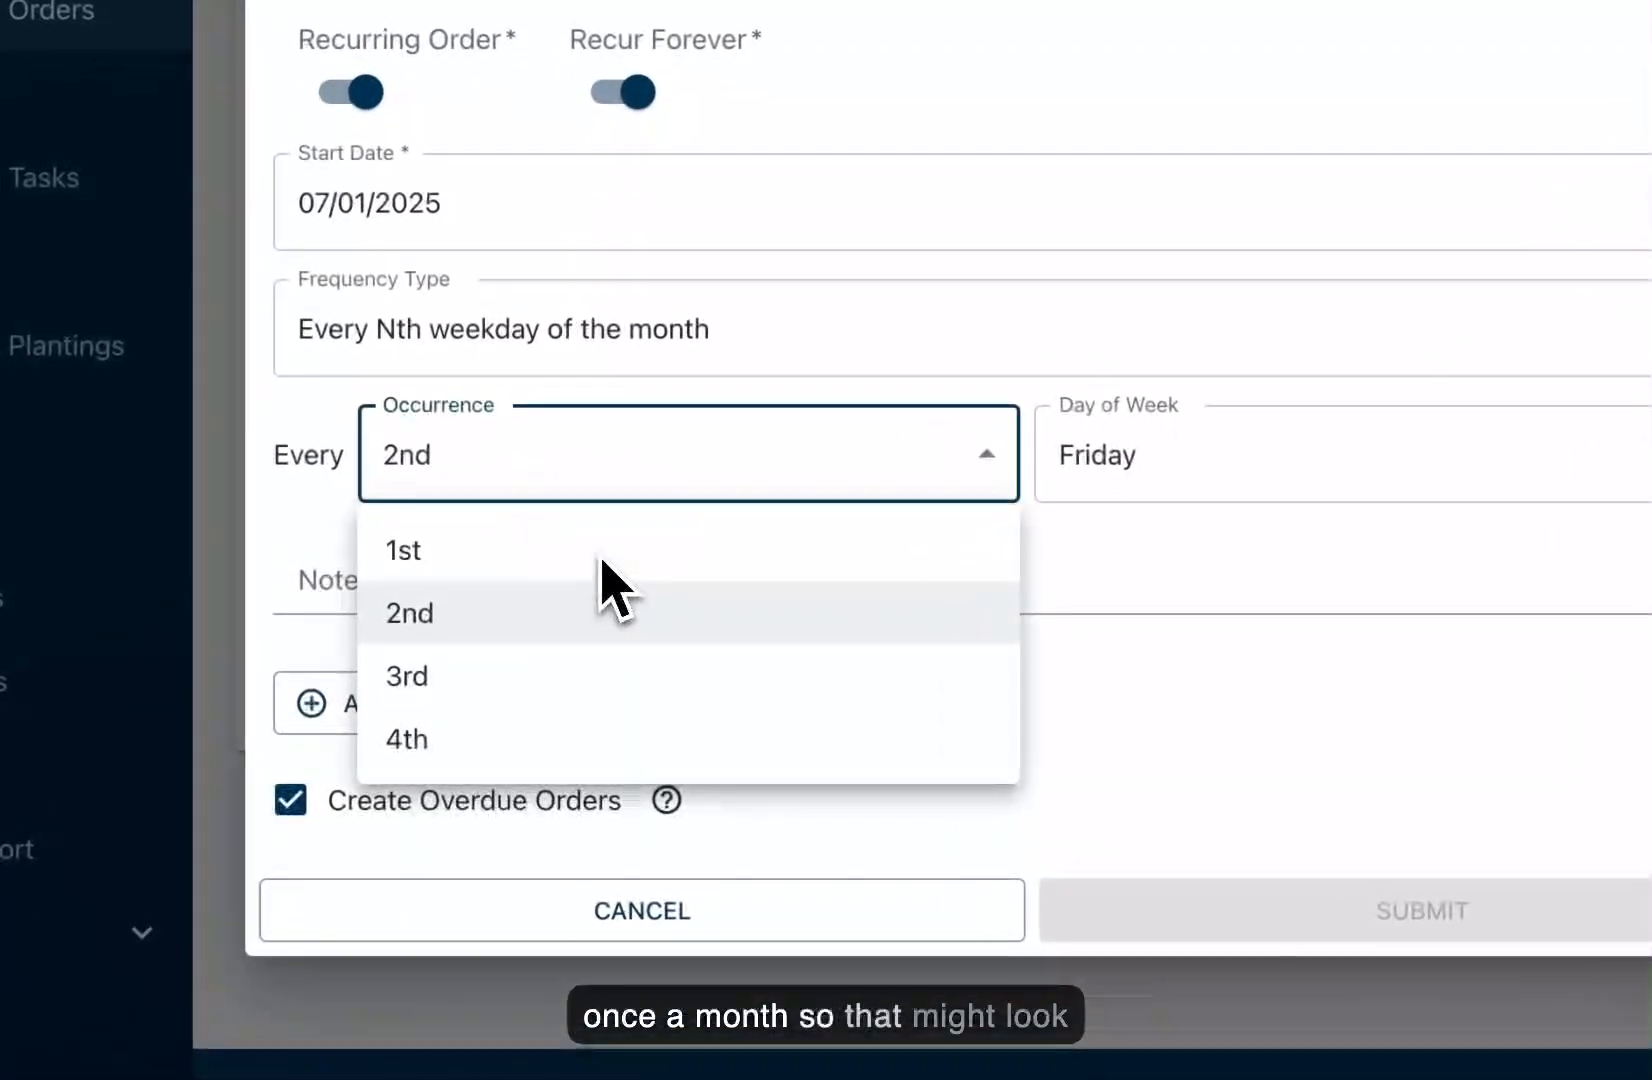
left_click(564, 658)
left_click(1140, 468)
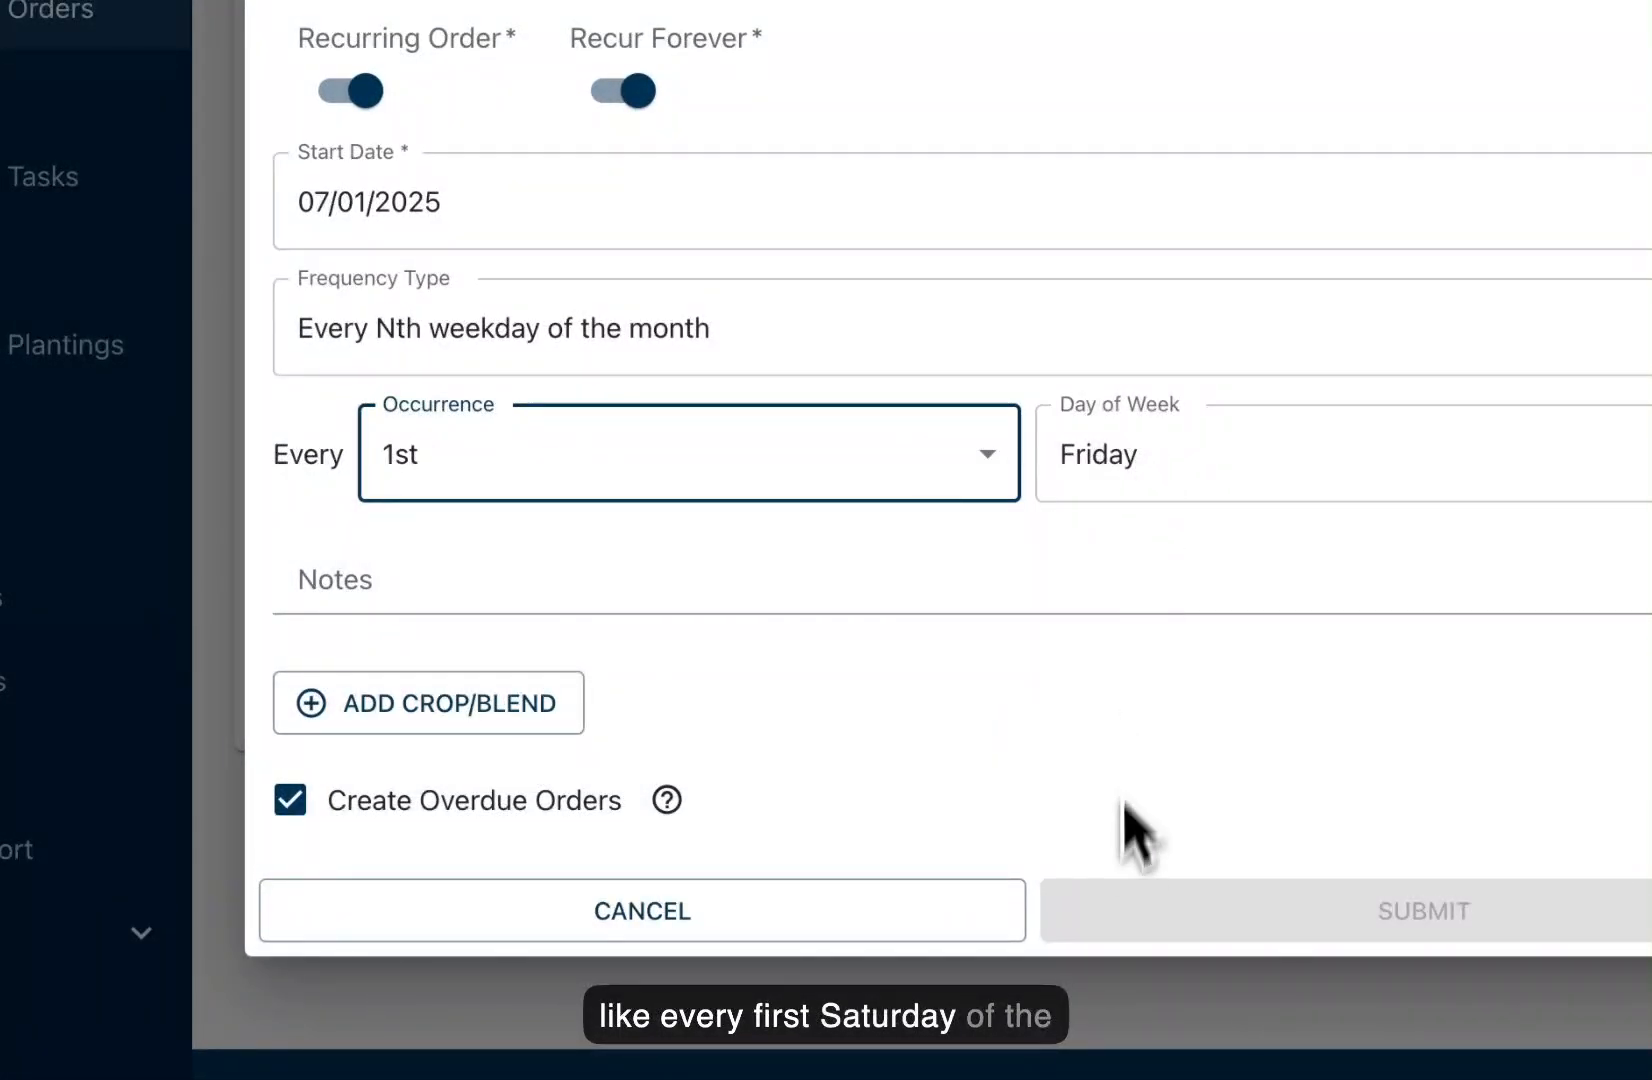
key("Return")
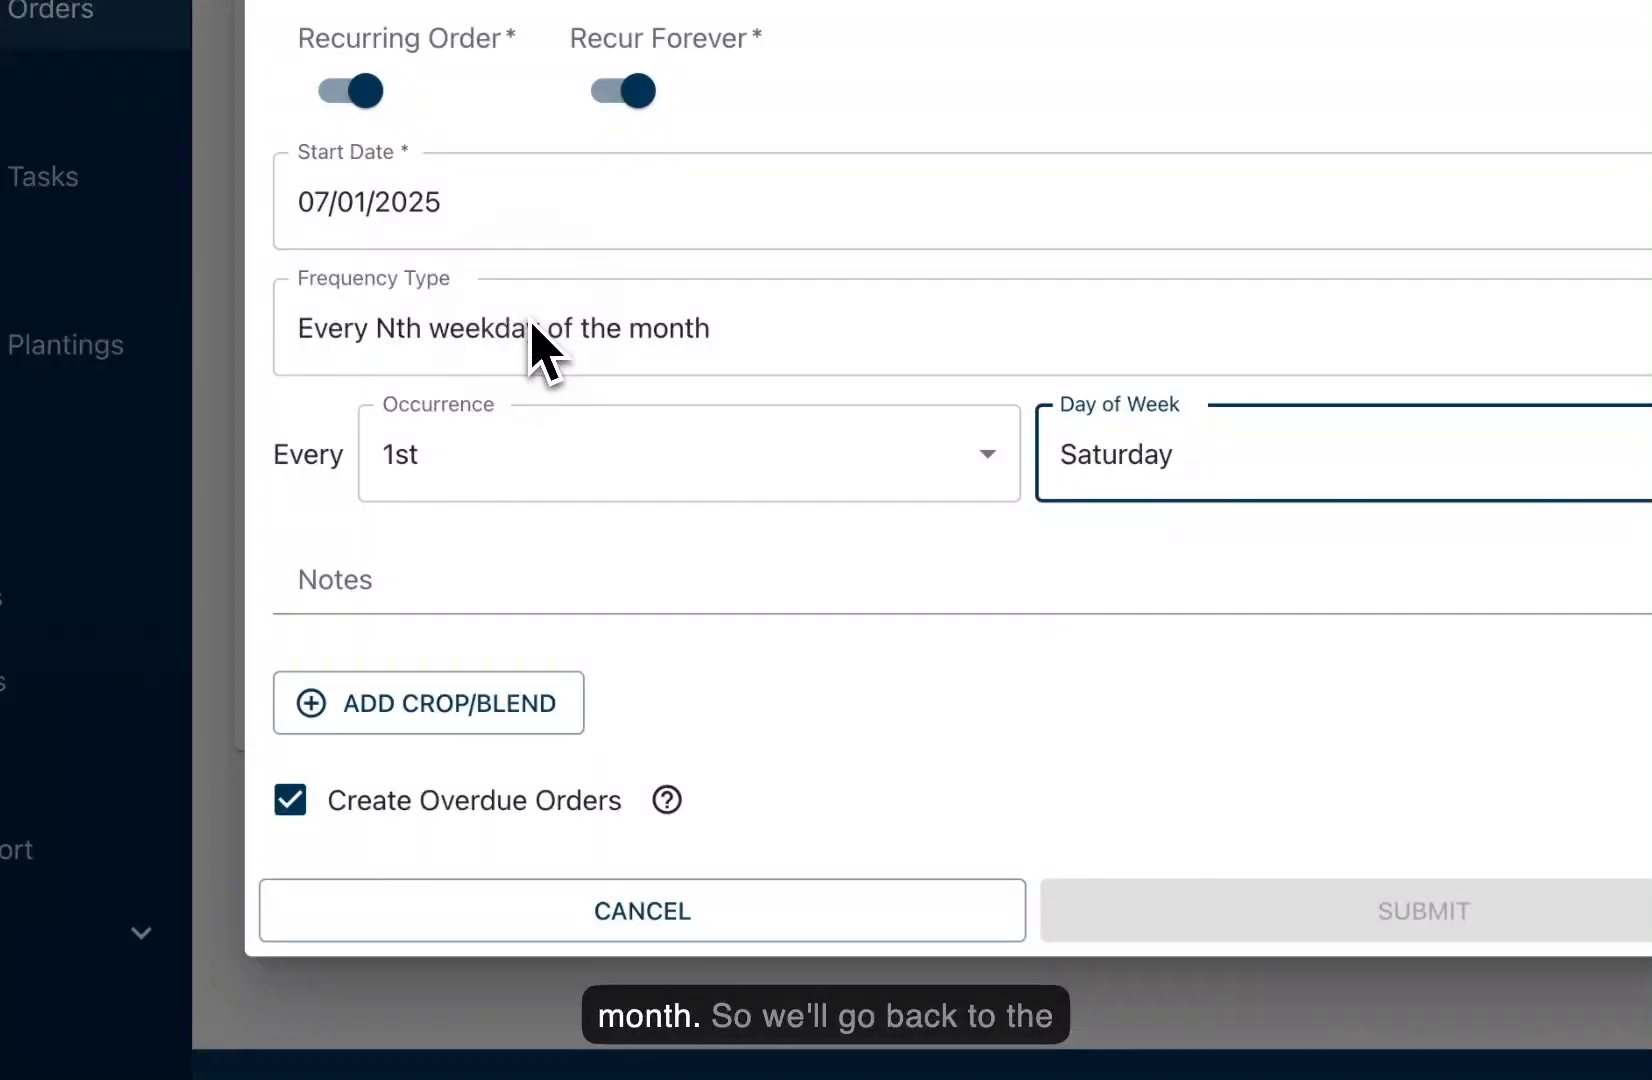
left_click(535, 348)
Step: Return the cadence to Every Nth day of the week on Friday
left_click(510, 474)
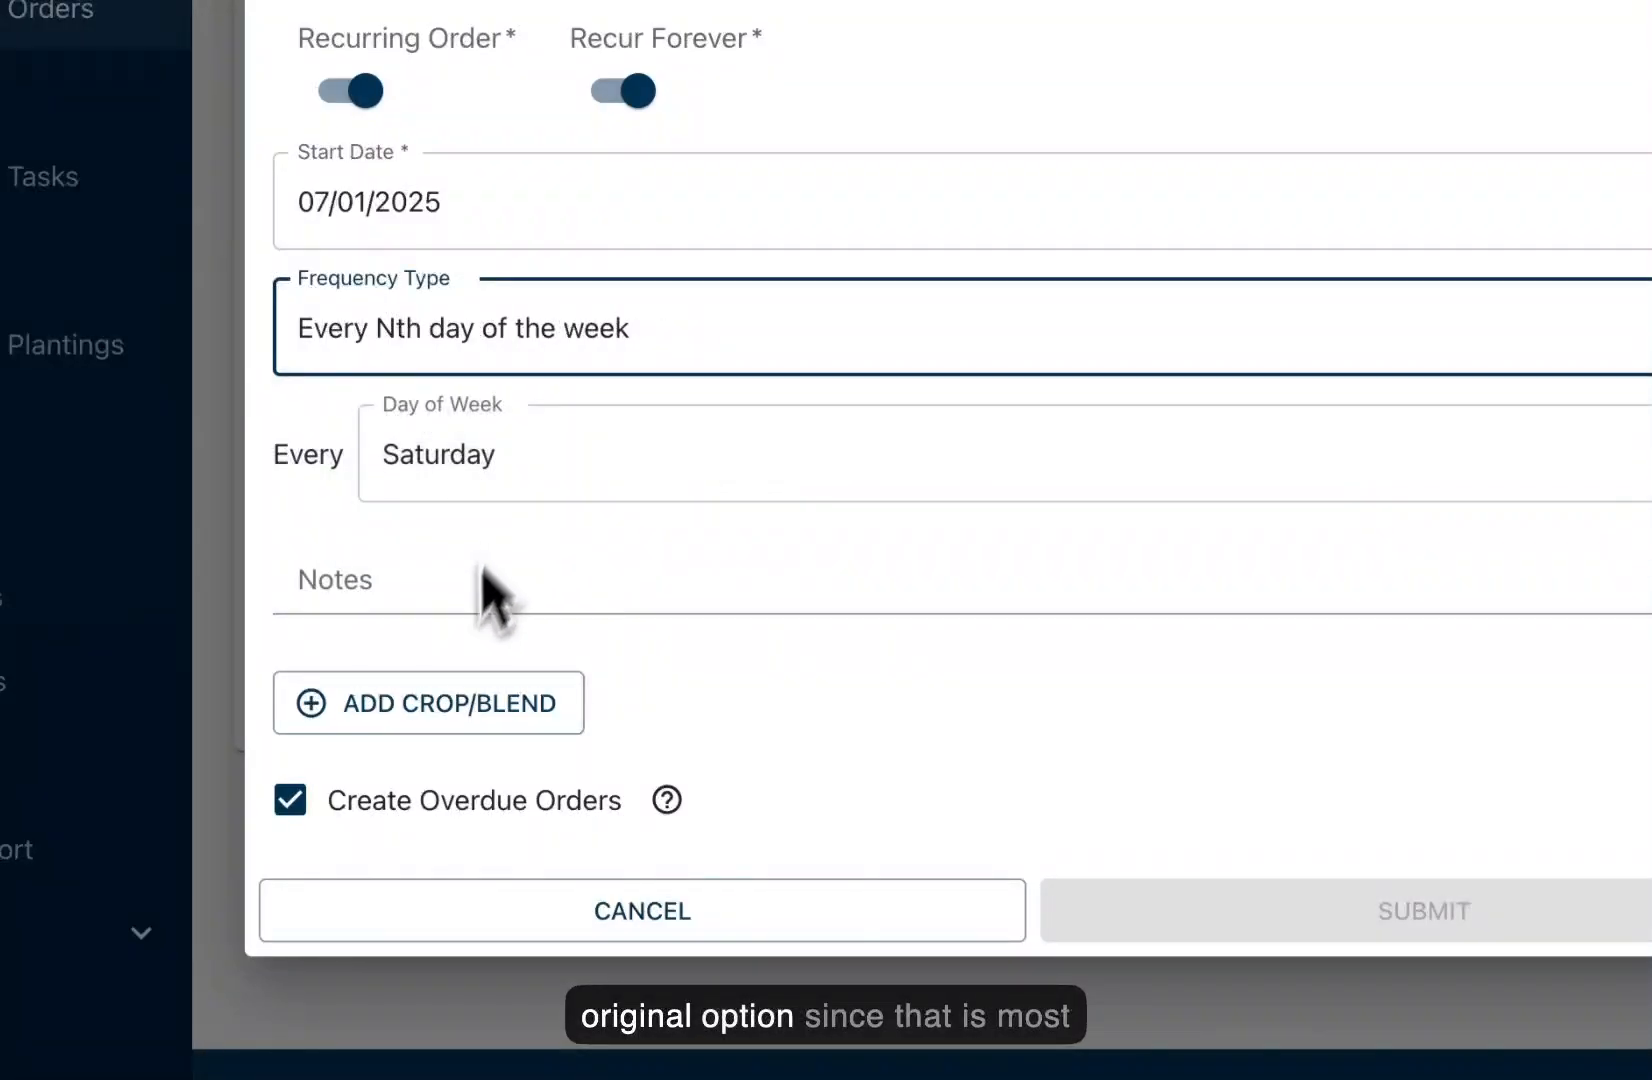
left_click(472, 478)
left_click(425, 798)
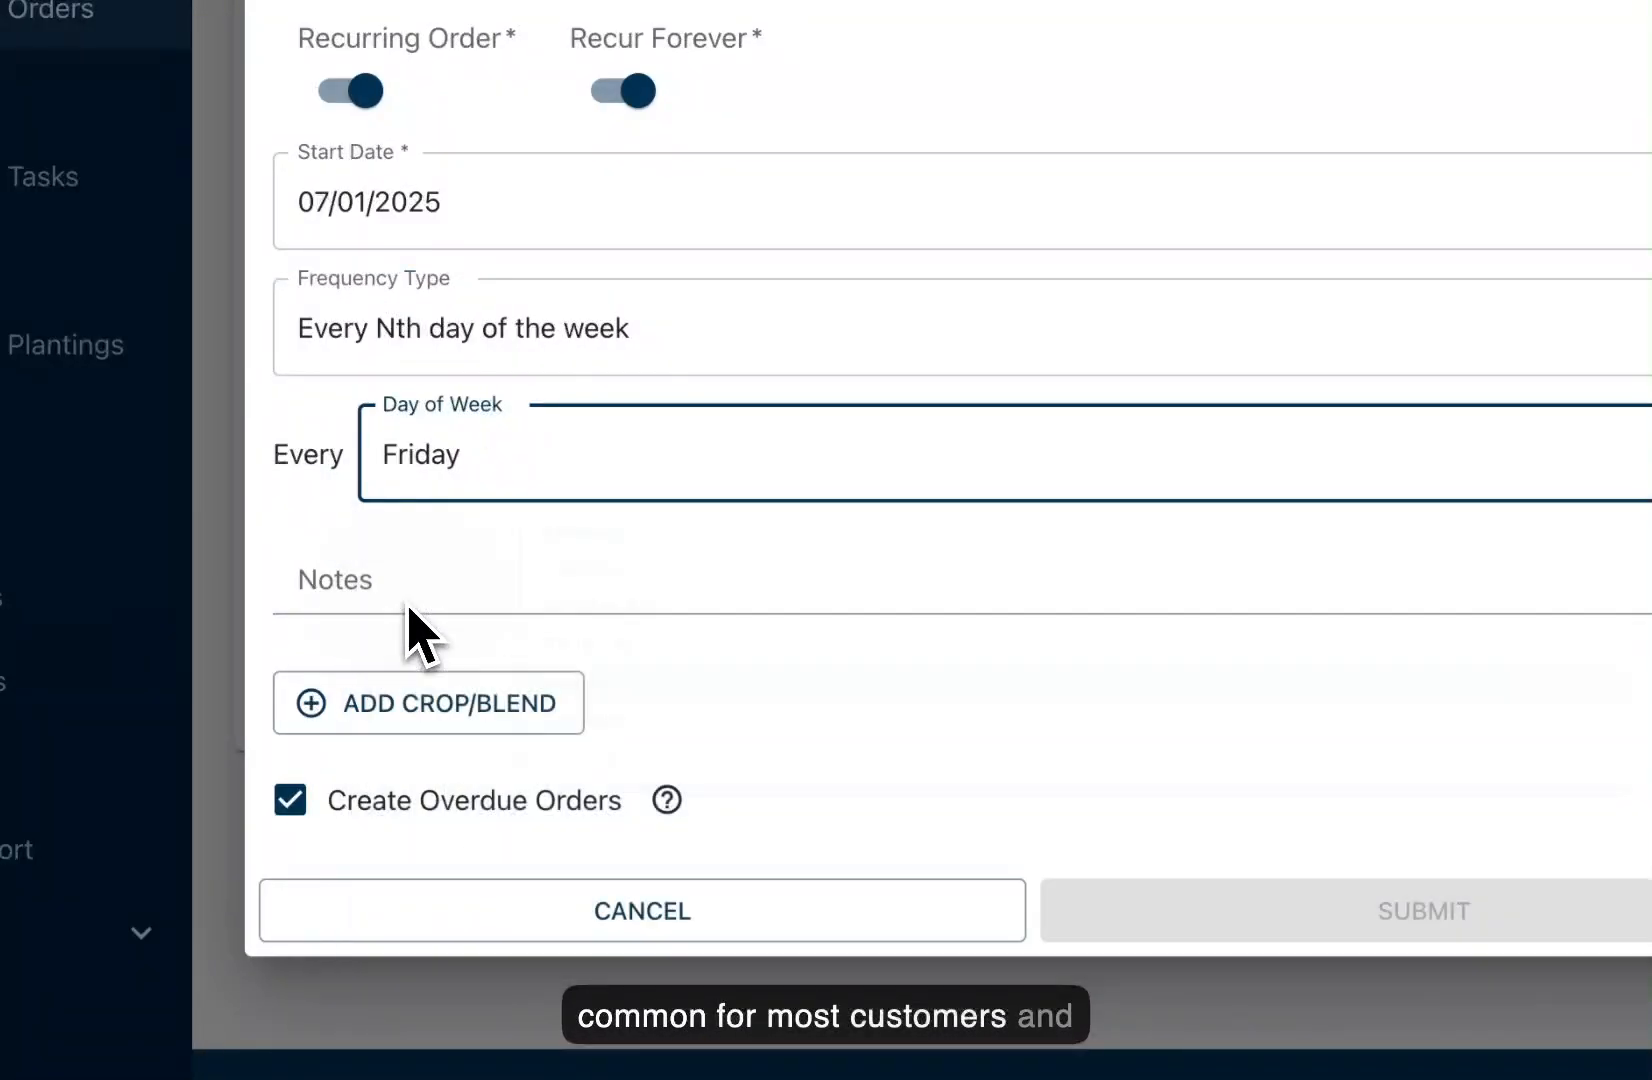
Step: Add the saved 'Deliver Before 2:00 PM' note plus the gate code to Notes
left_click(408, 606)
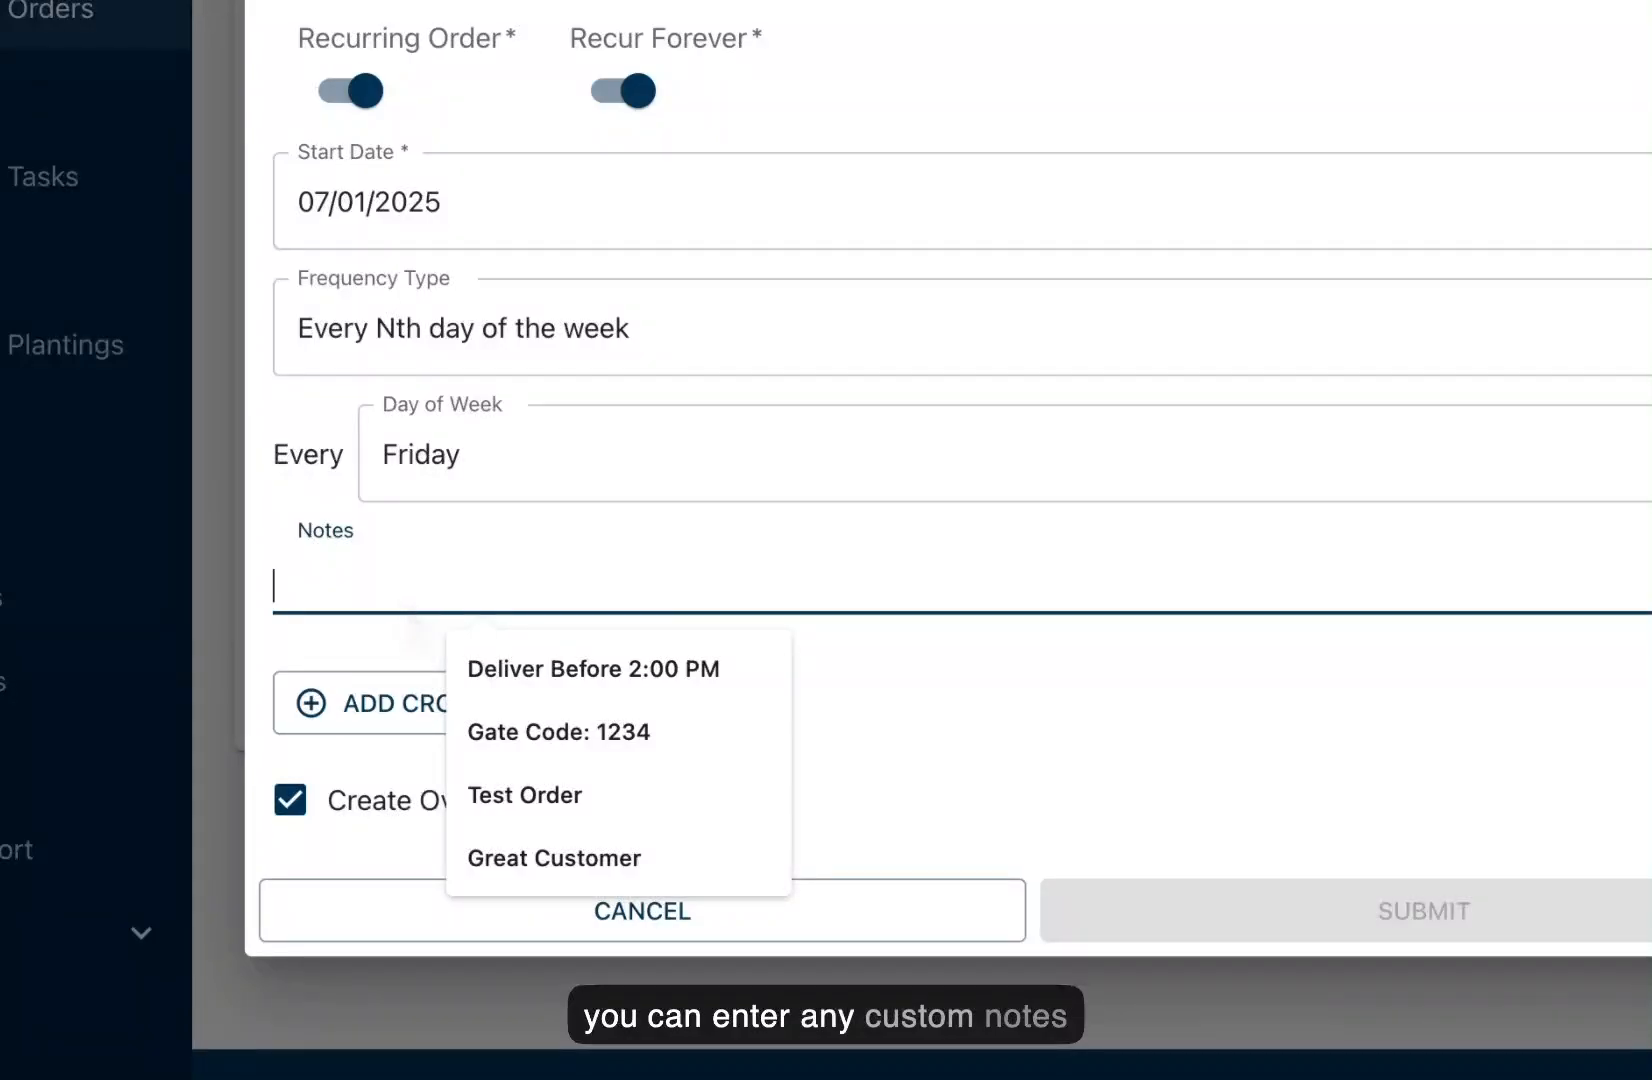
left_click(518, 668)
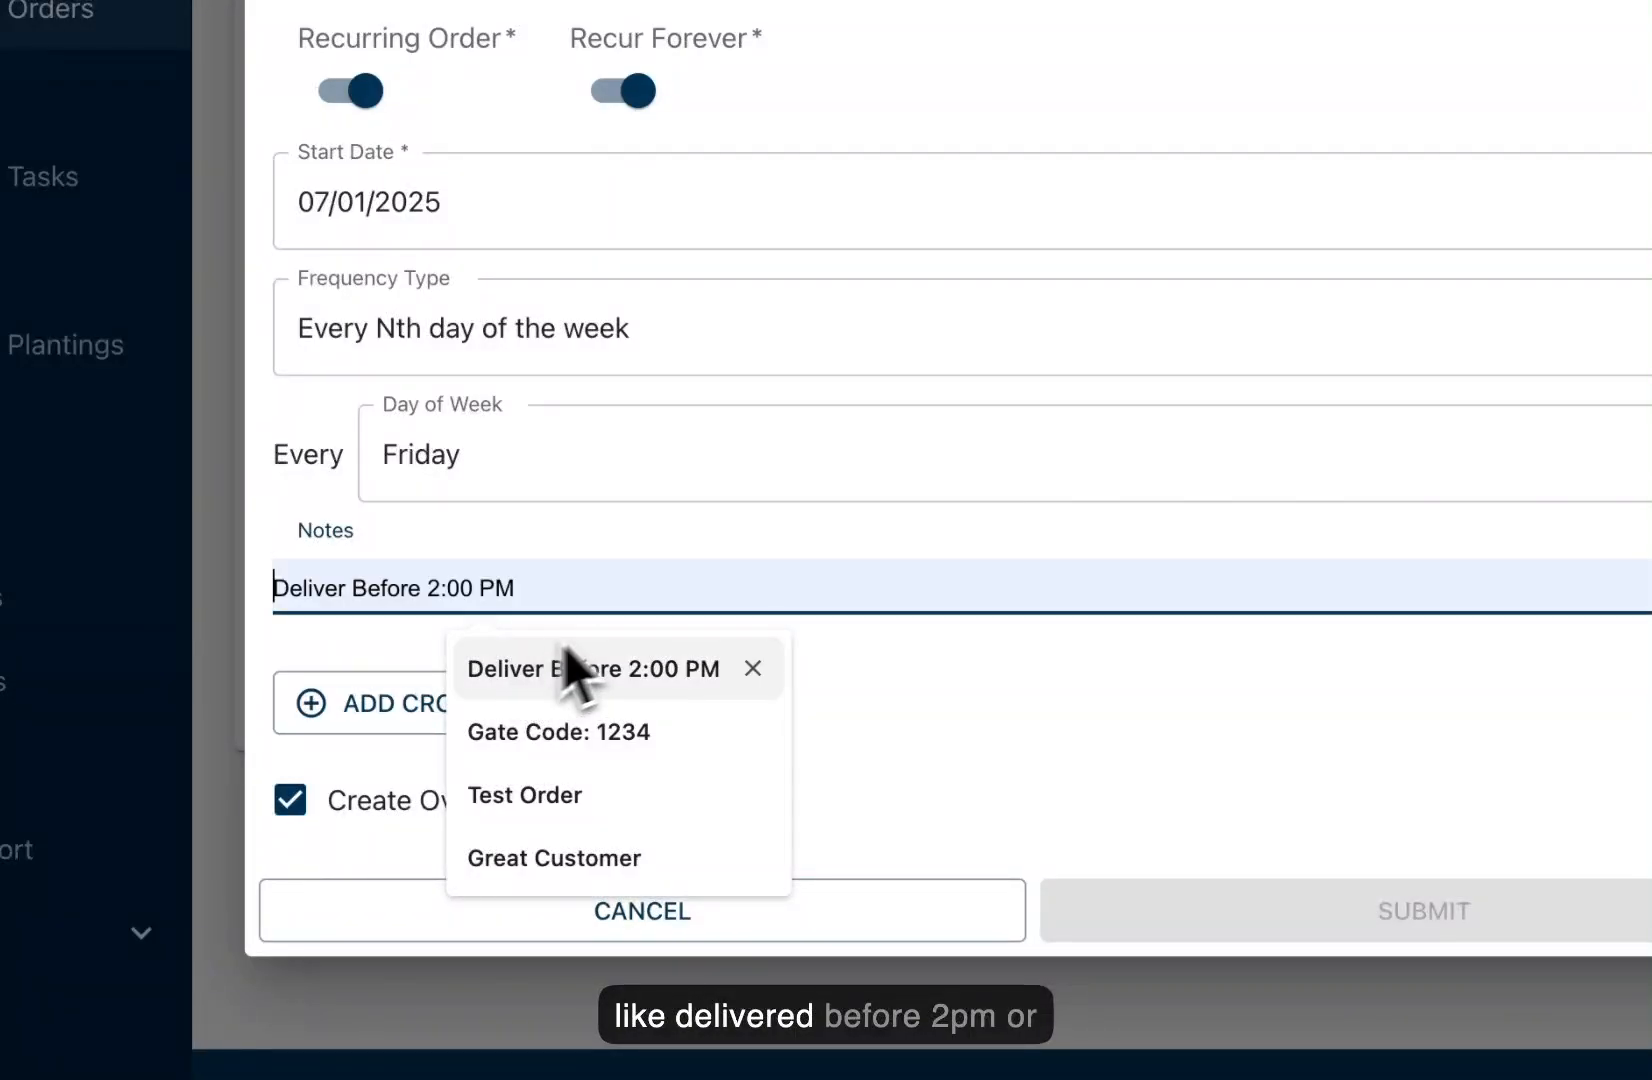
type(", Gate Cod")
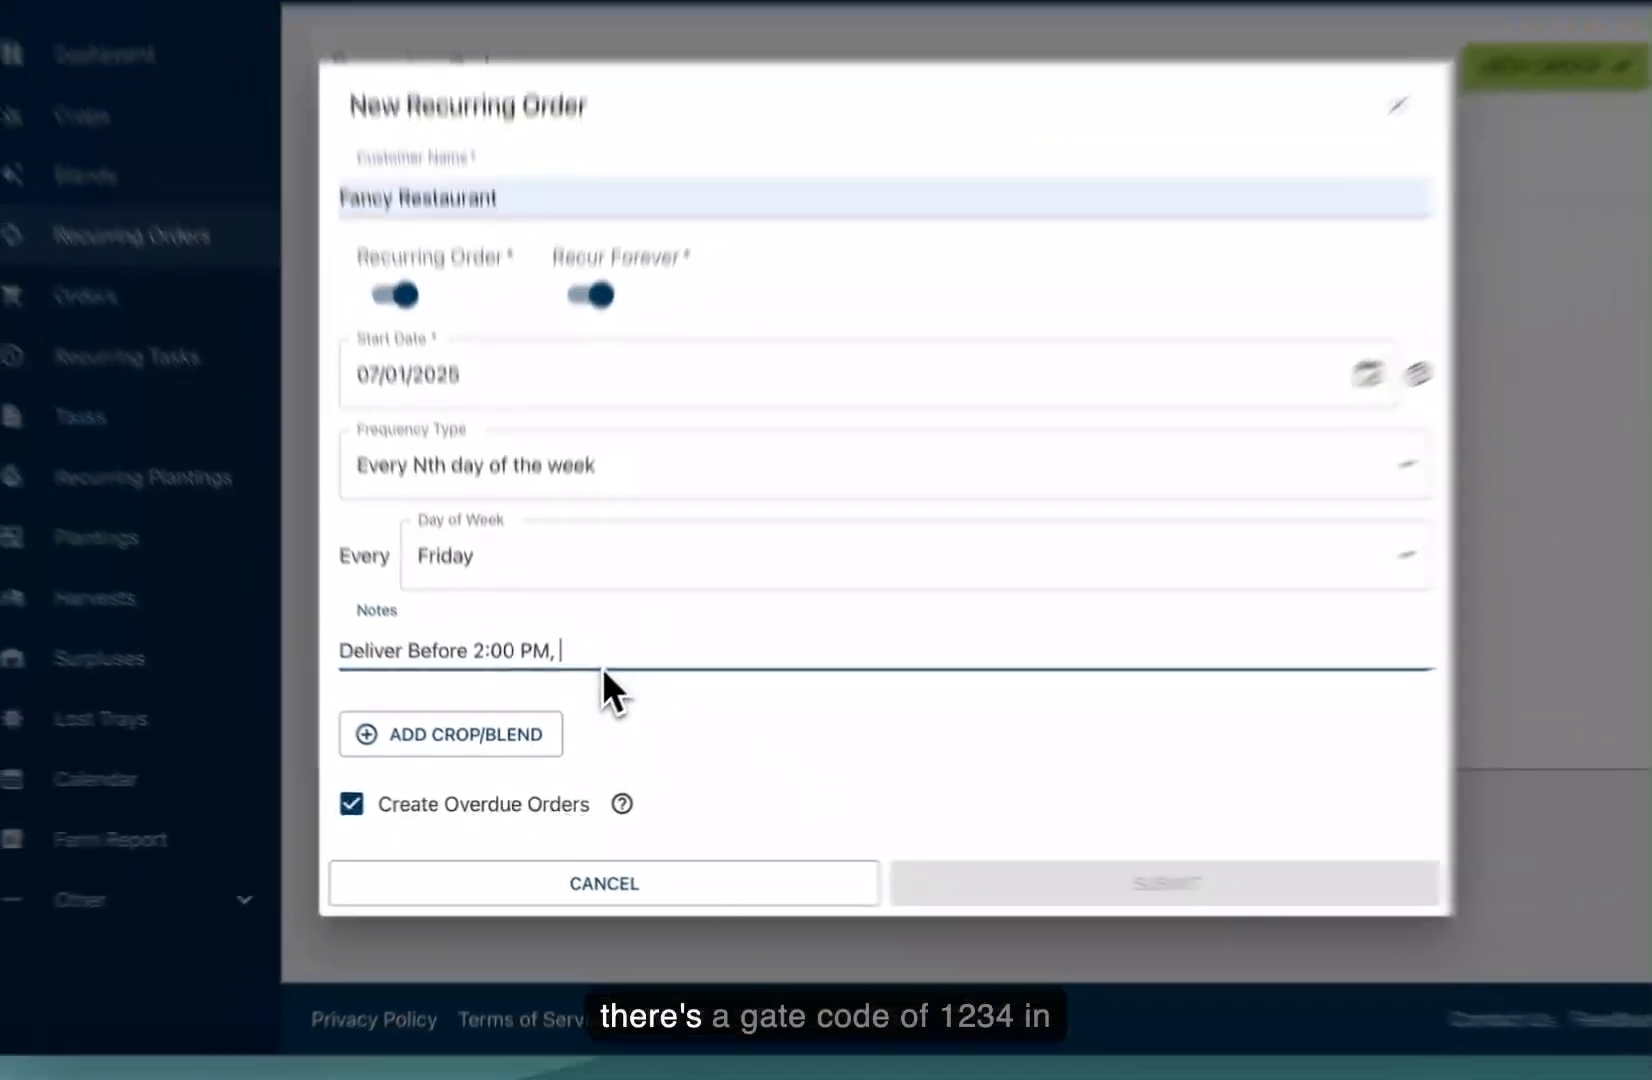
type("e 1234")
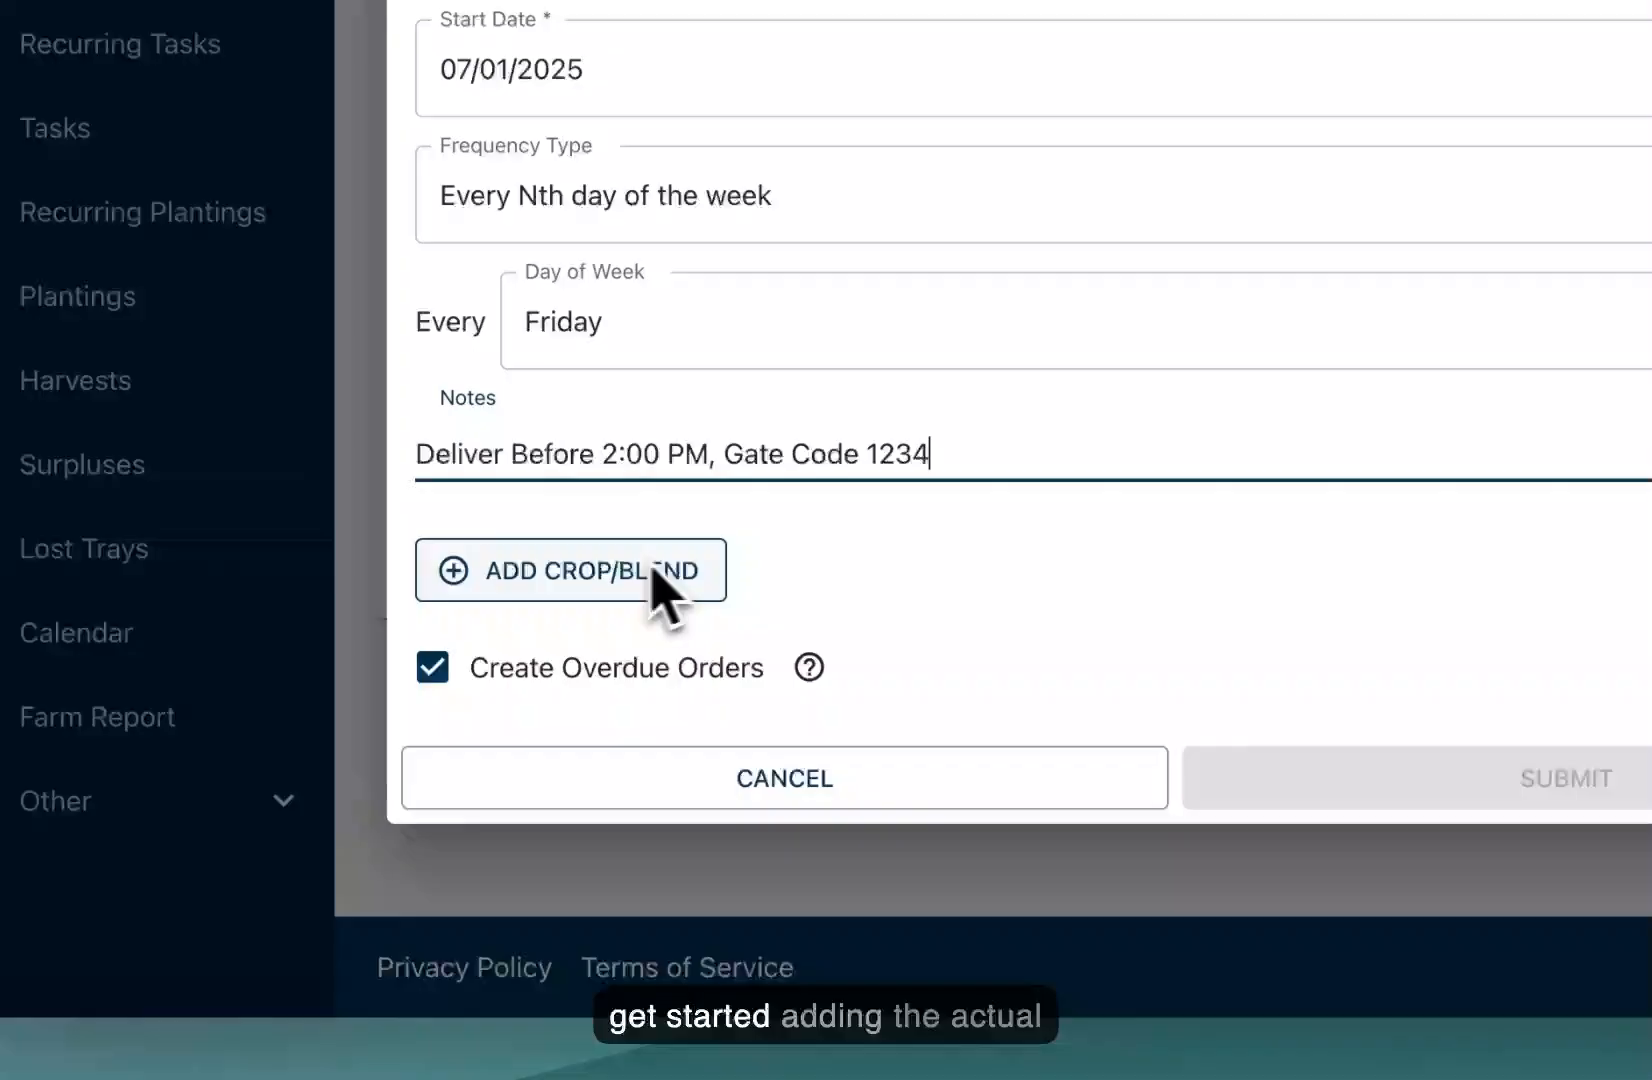
Step: Add a Broccoli line with count 6, 6 ounces units and price 15 per item
left_click(655, 575)
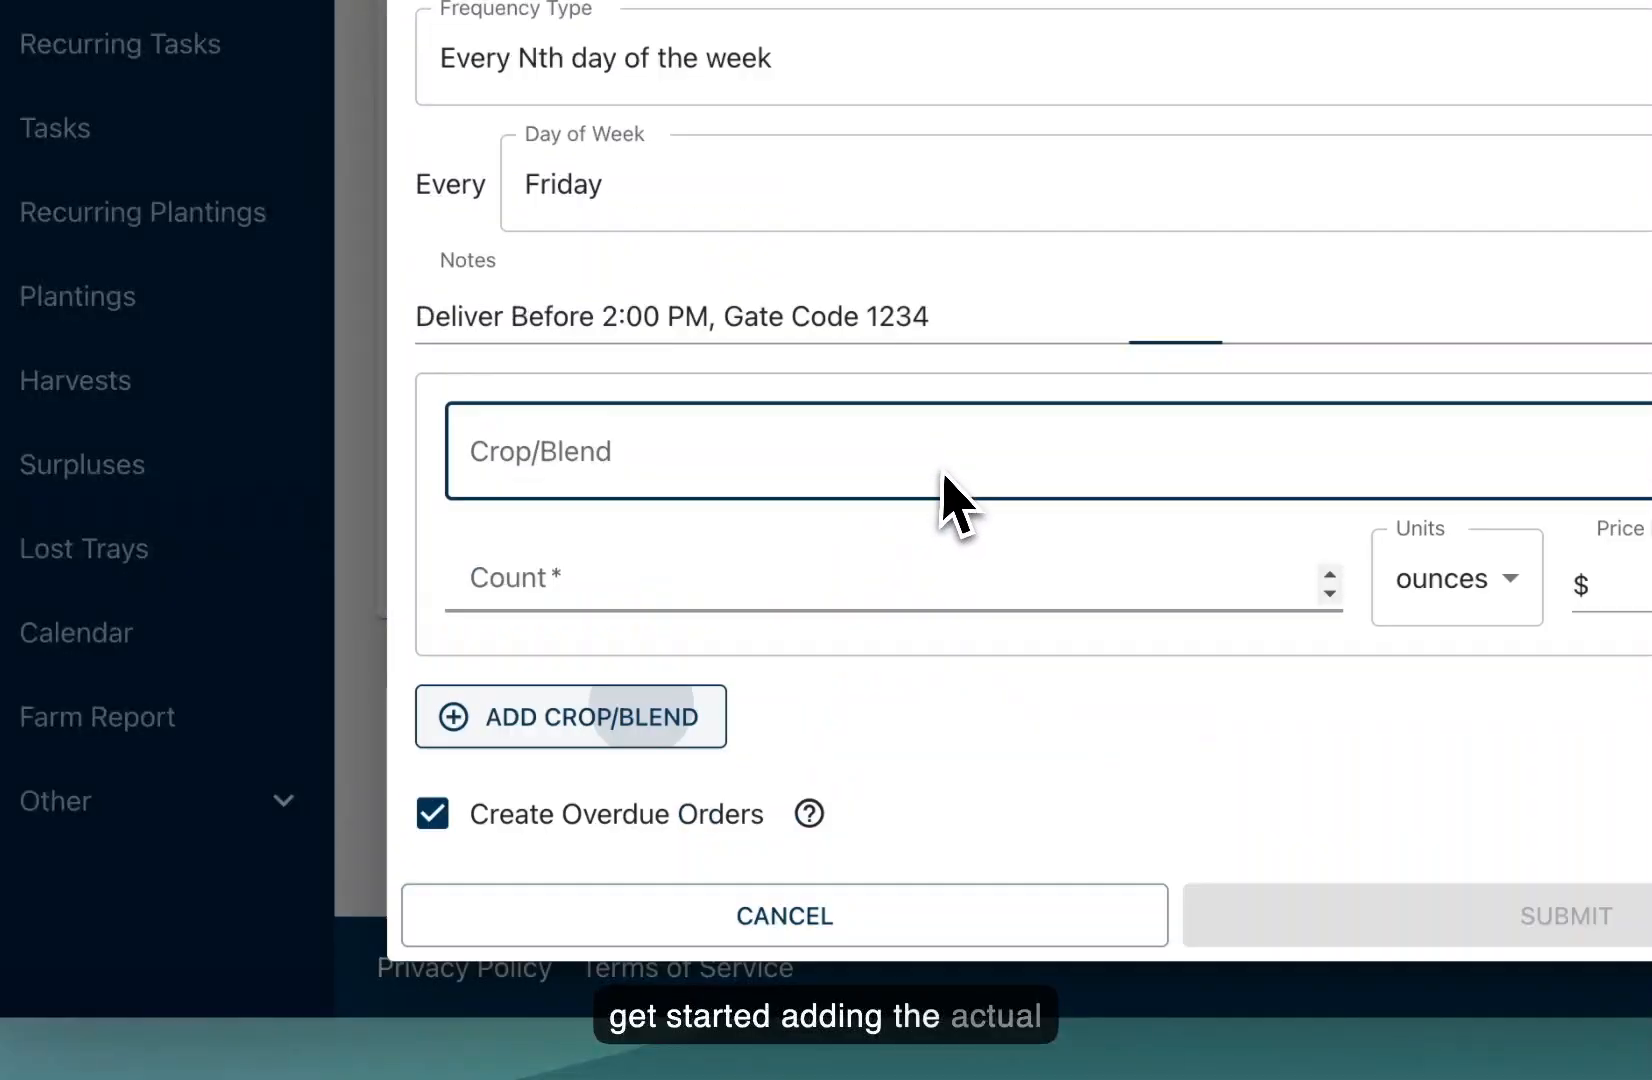
left_click(942, 475)
left_click(800, 455)
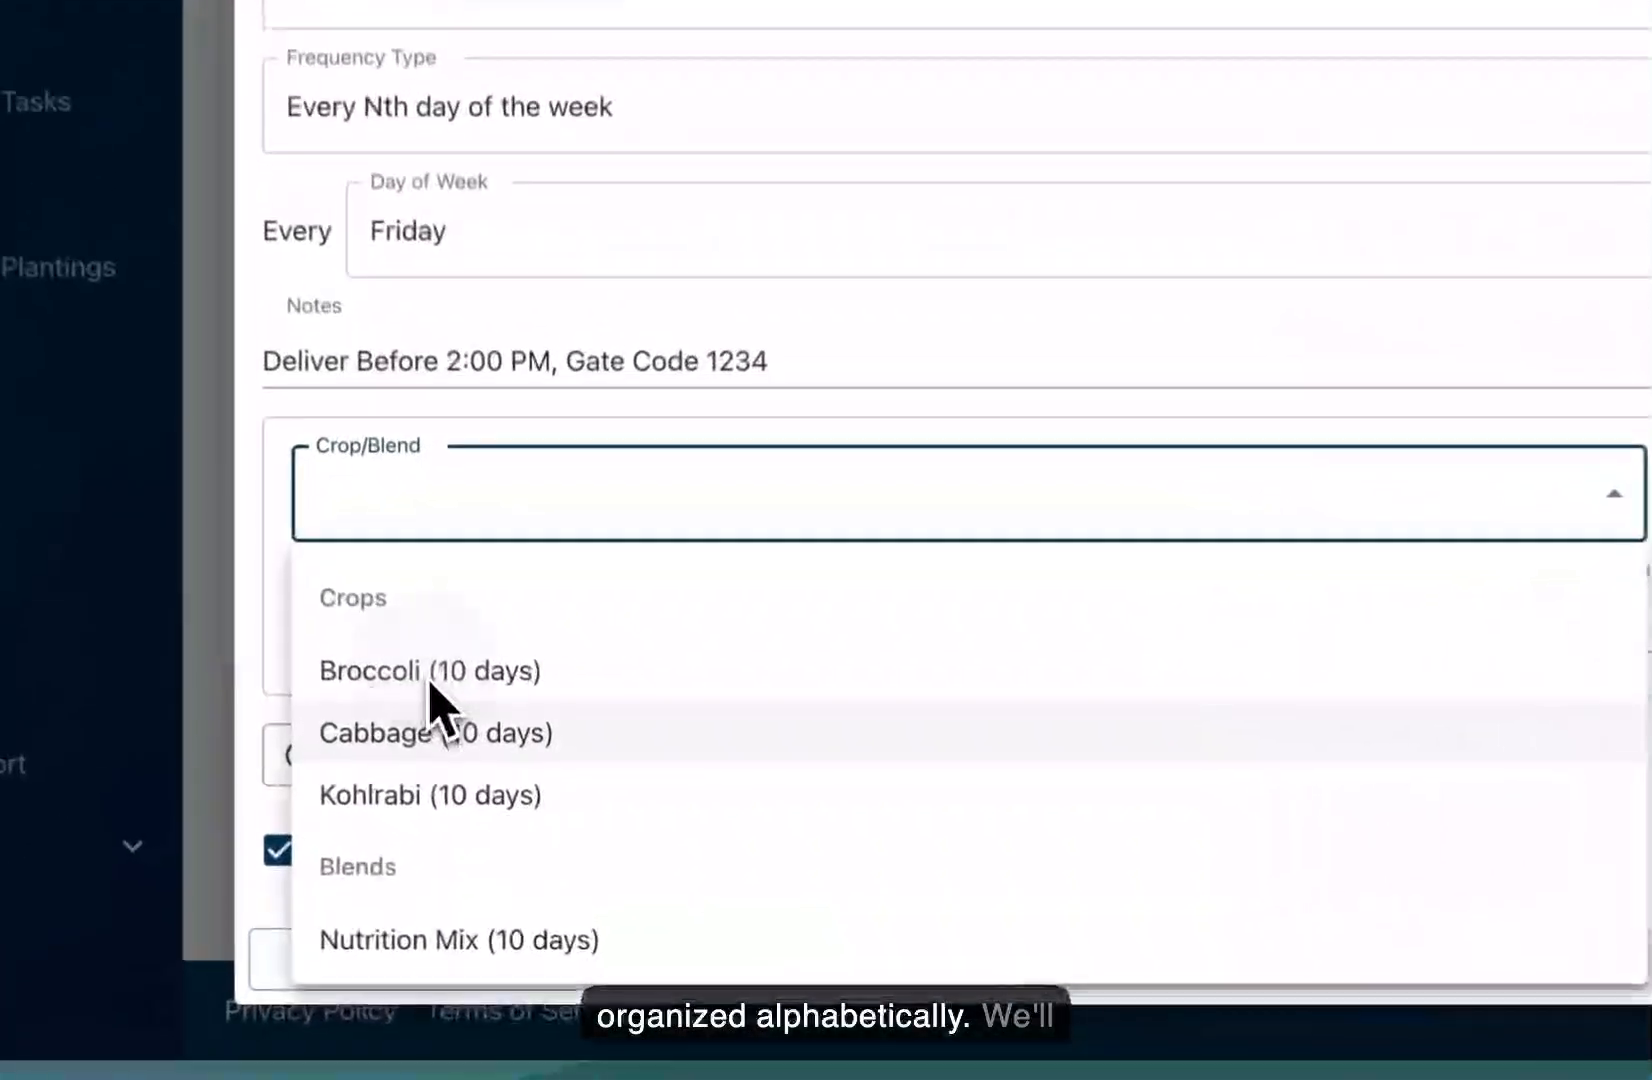
left_click(468, 778)
left_click(480, 640)
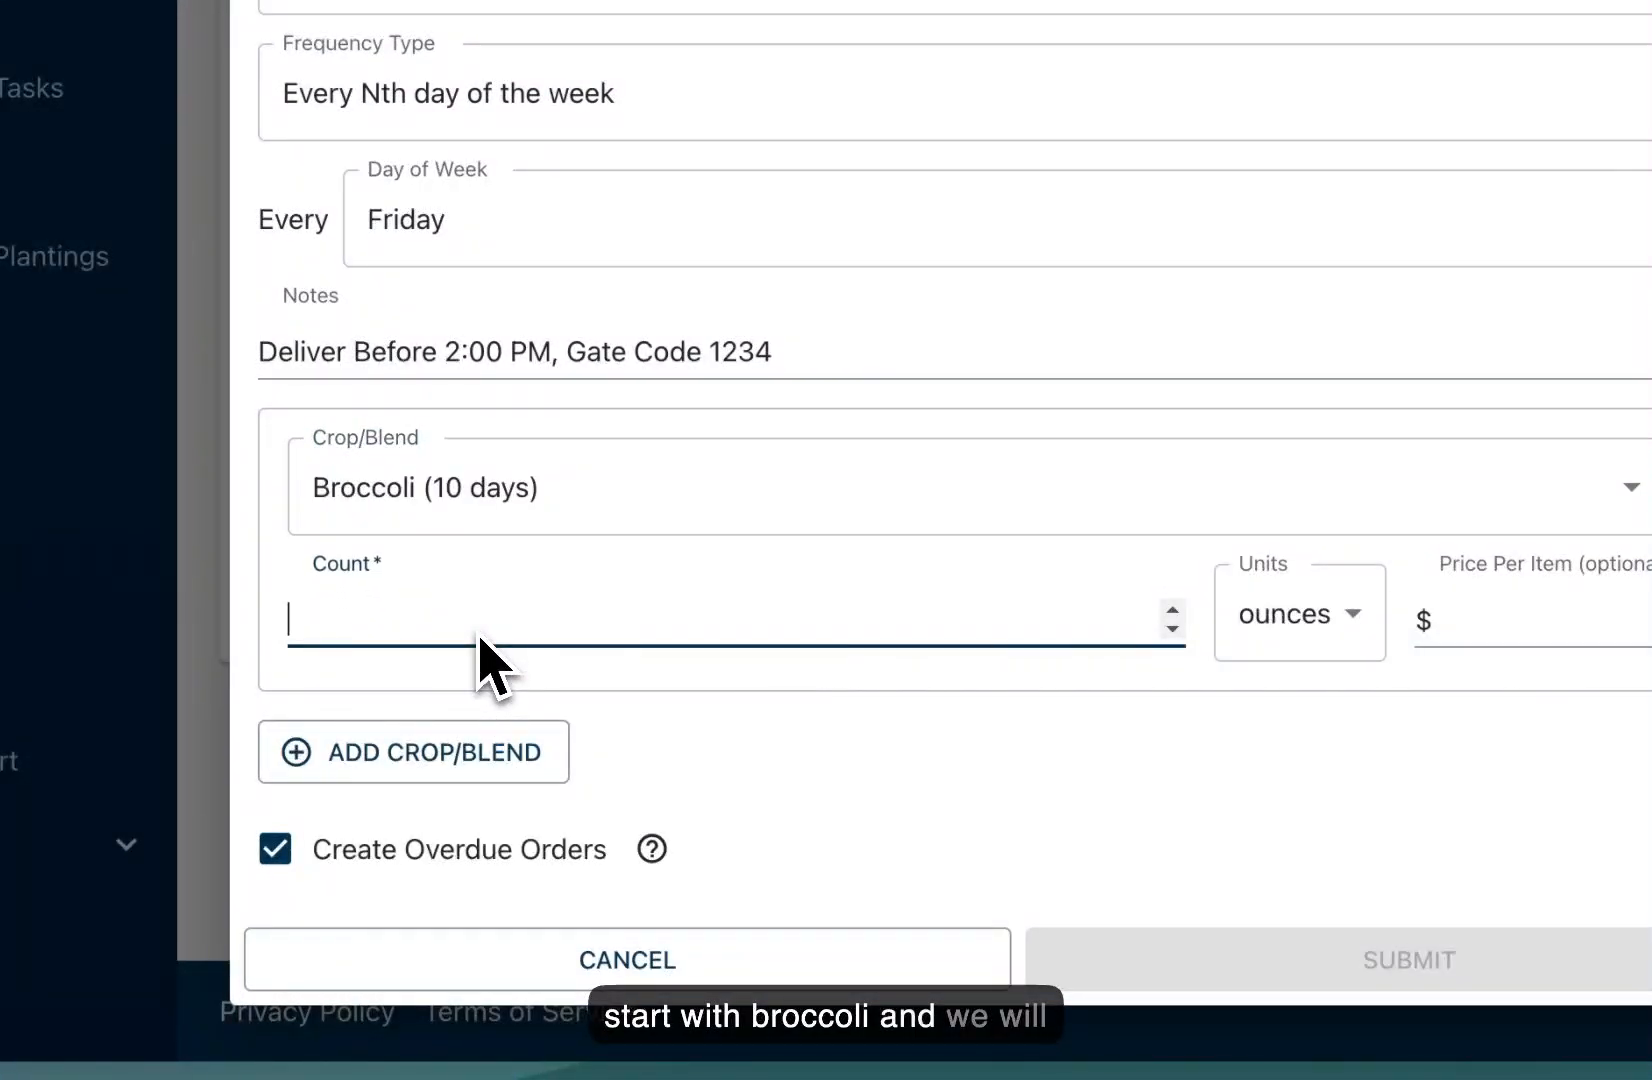
type("6")
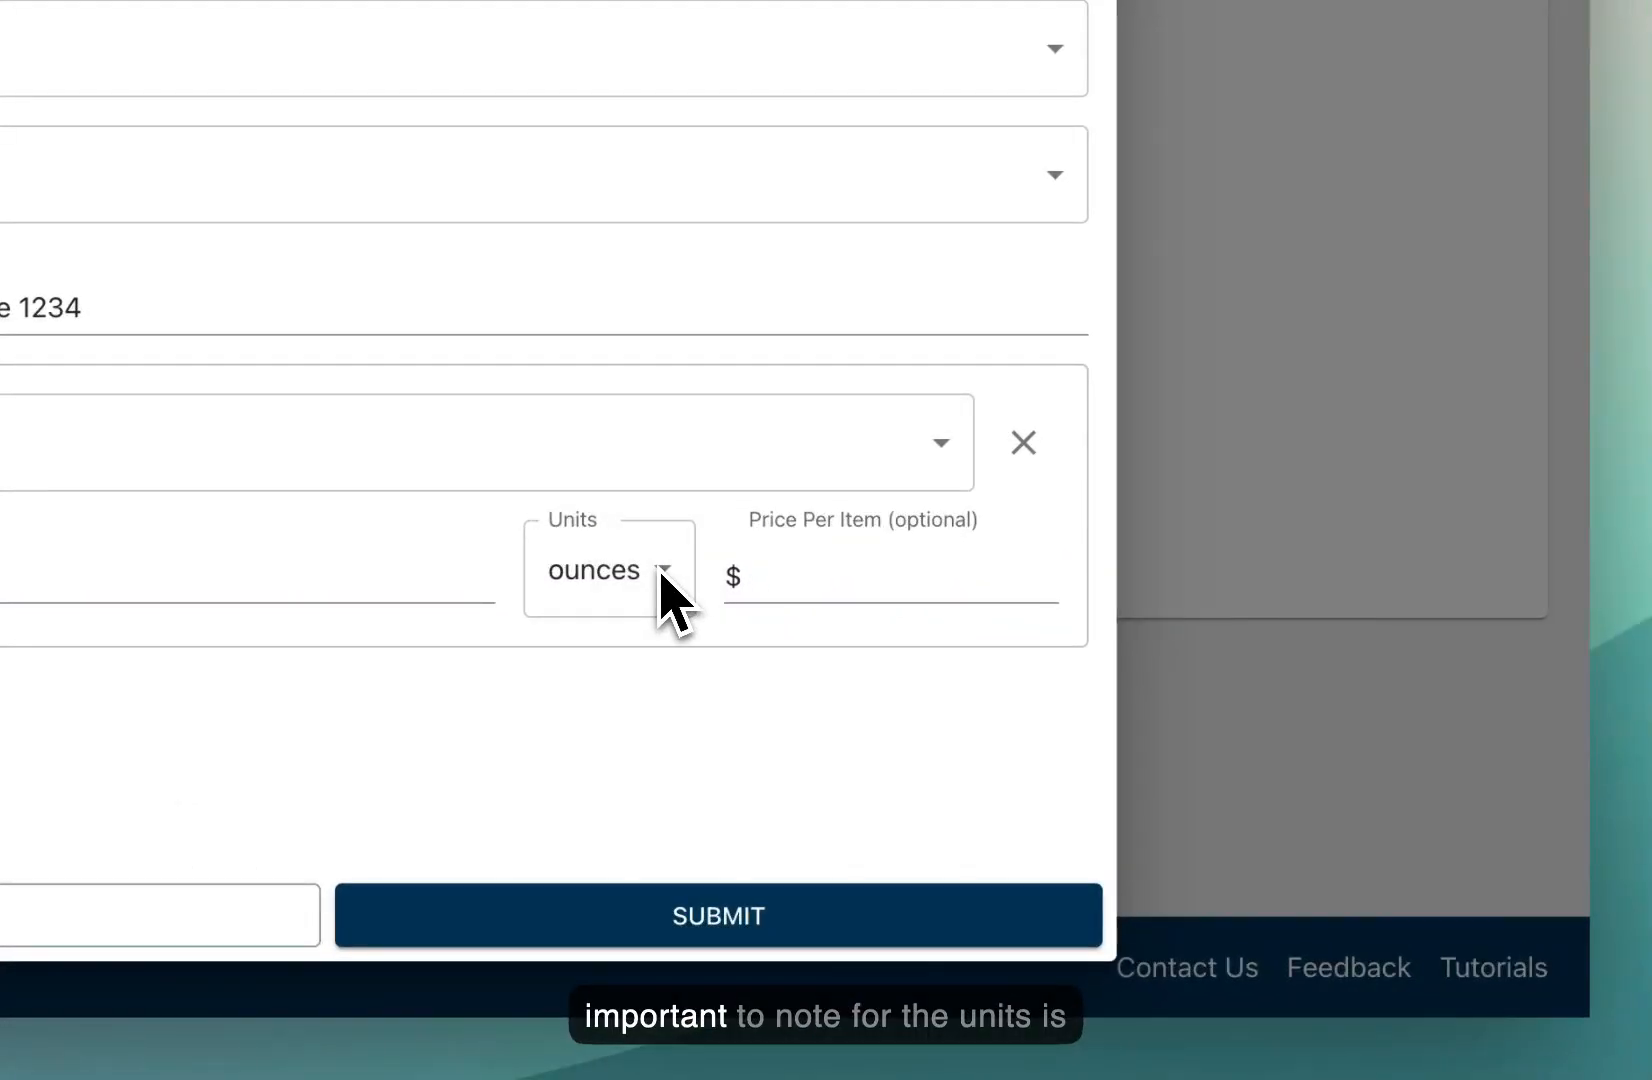
left_click(662, 576)
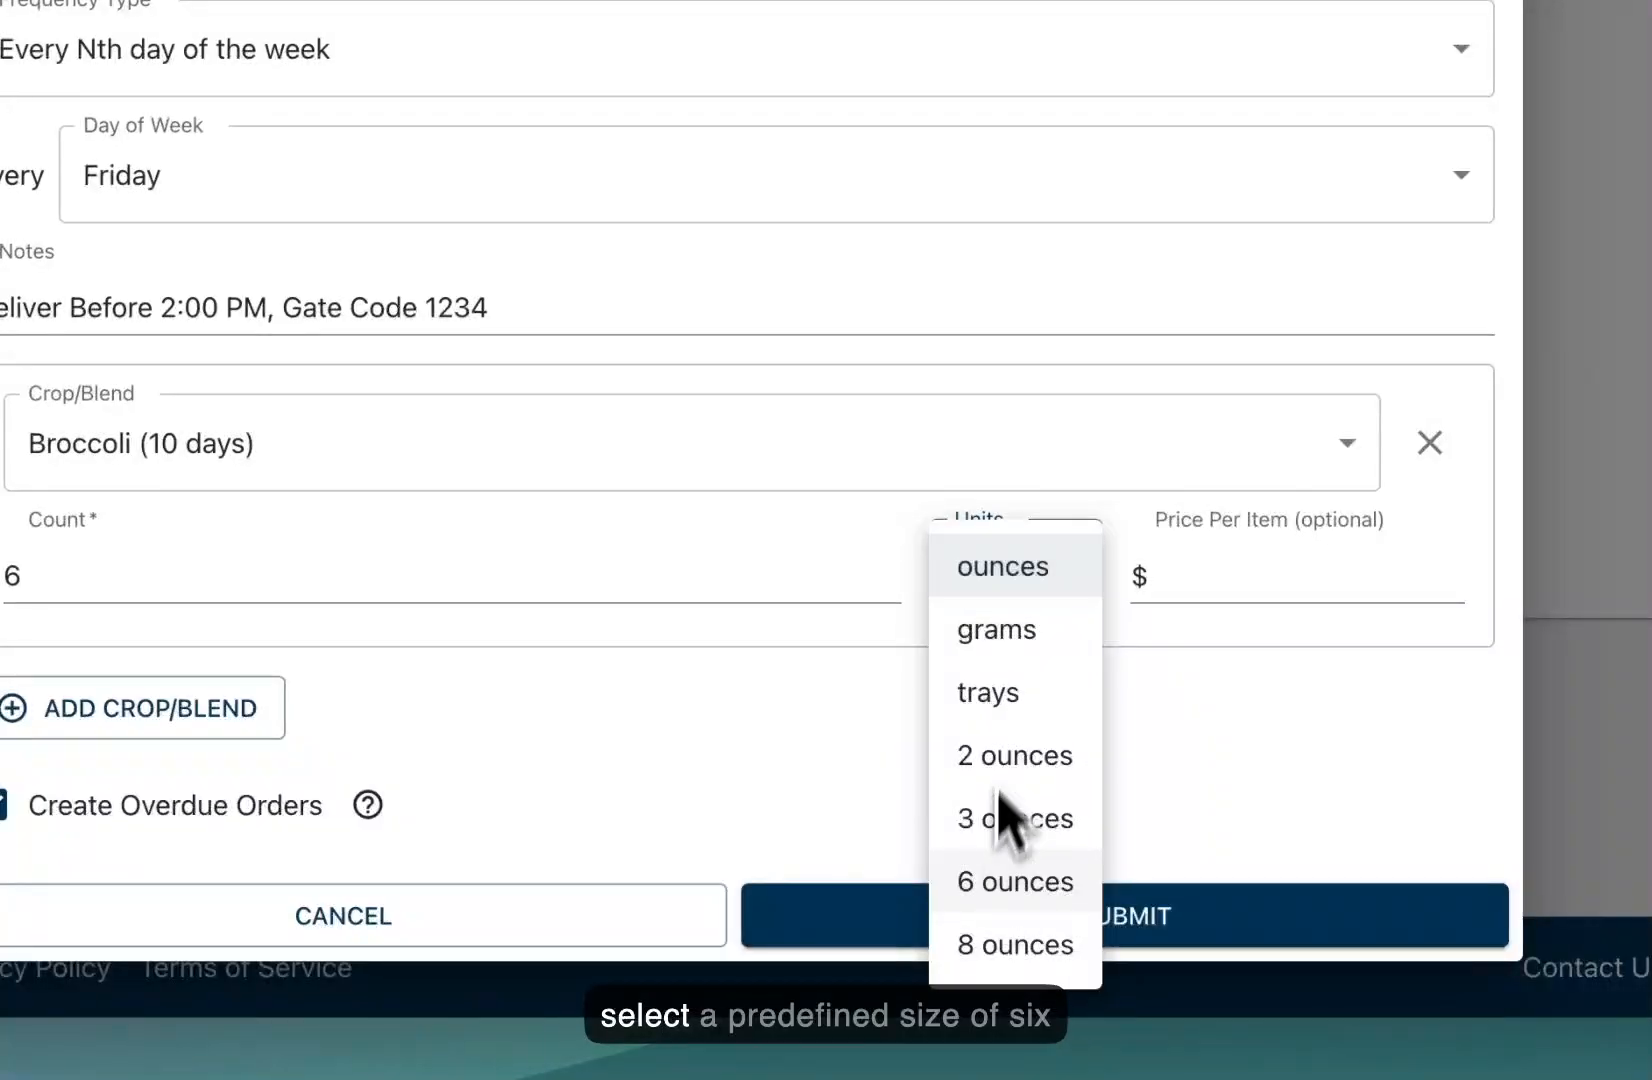
left_click(990, 935)
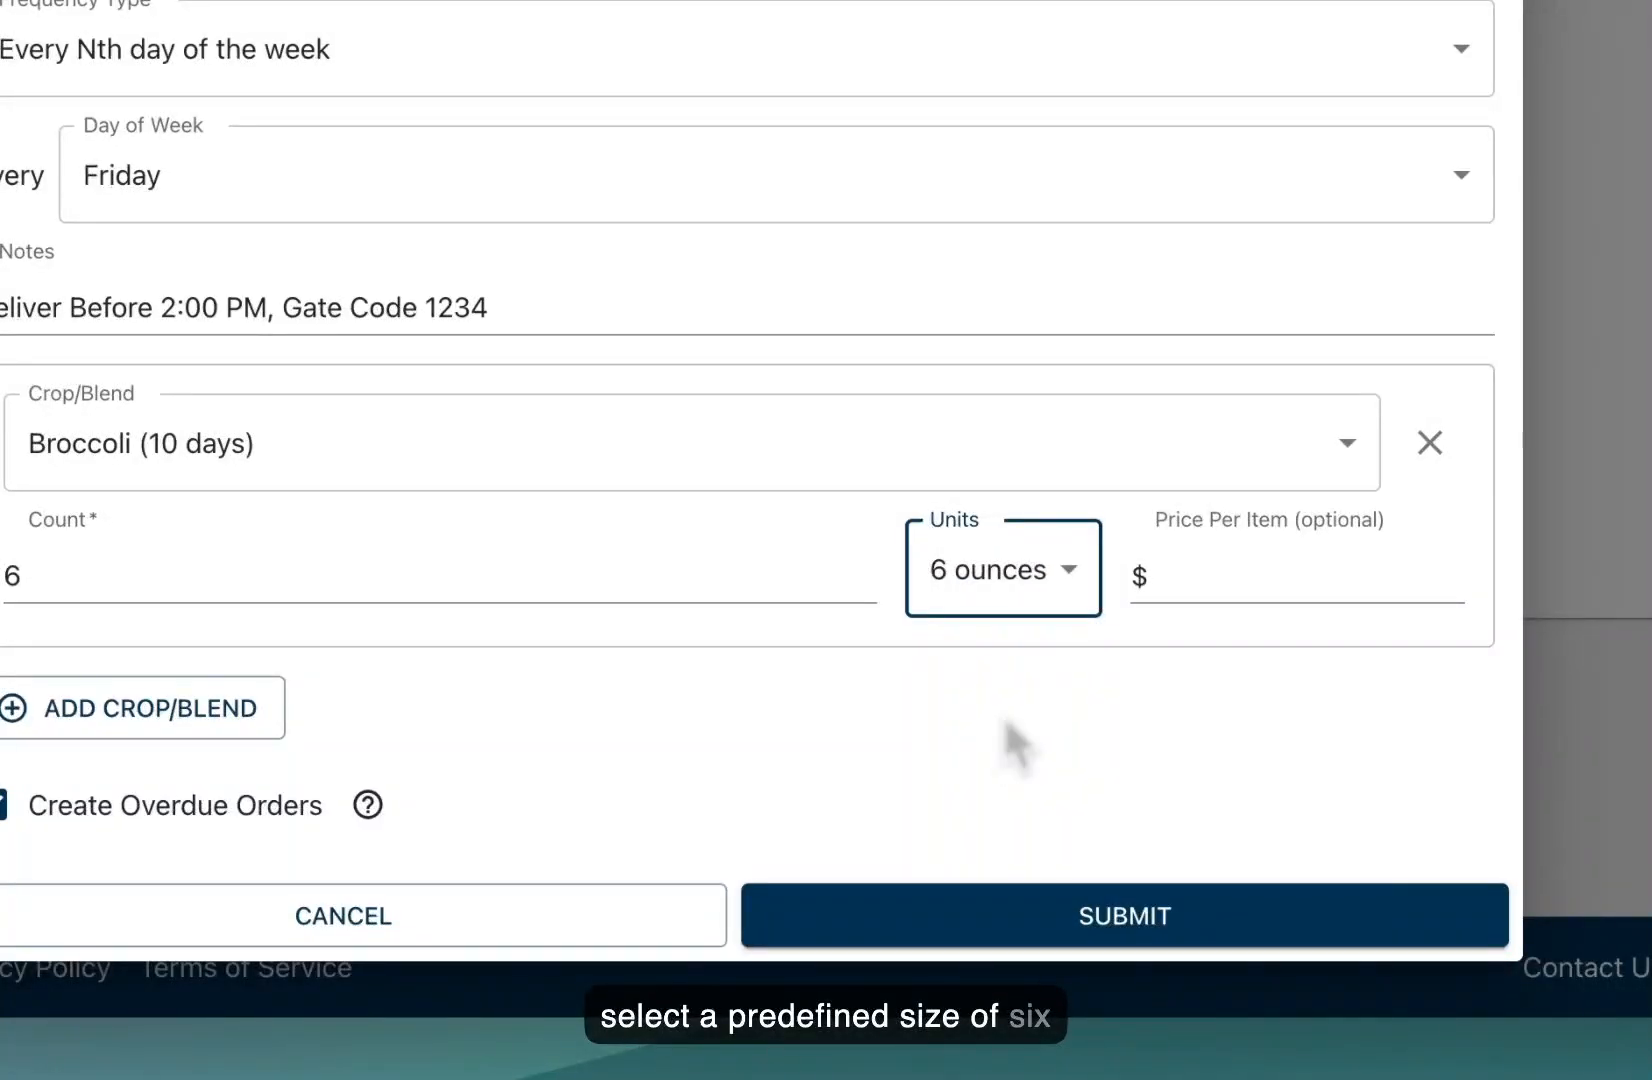
left_click(1238, 595)
type("15")
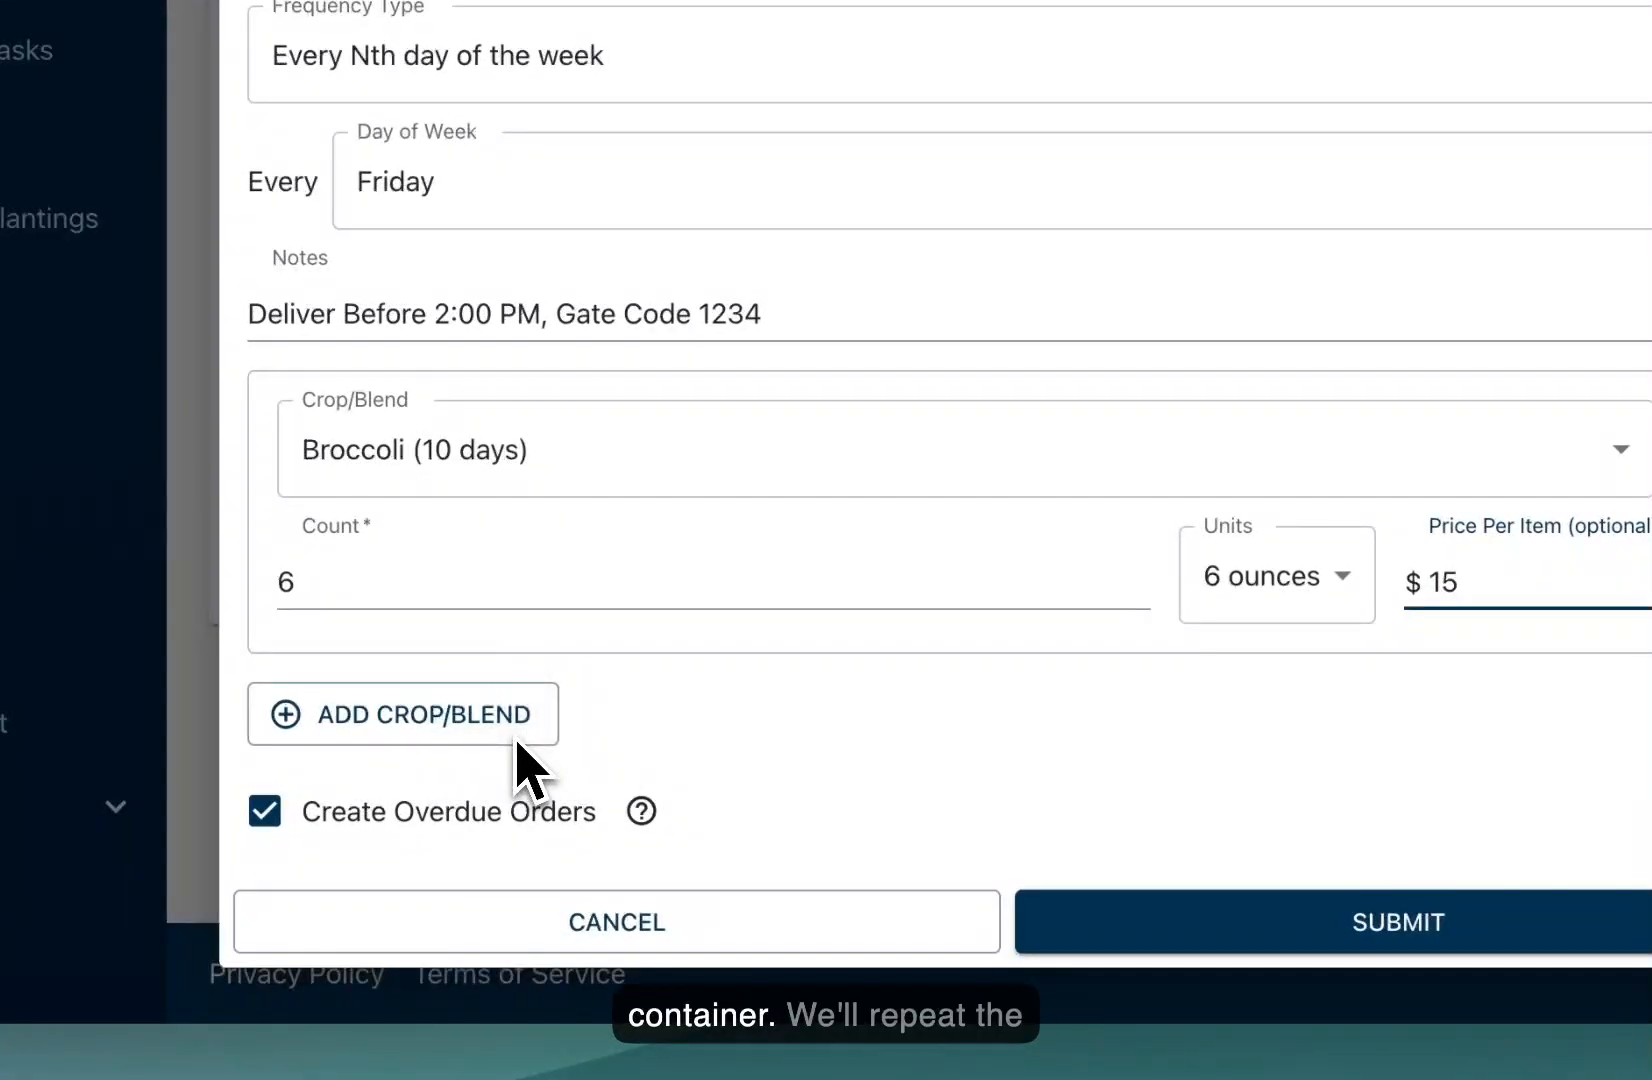
Step: Add a Nutrition Mix line, count 6, 8 ounces units, price changed from 18 to 22
left_click(517, 742)
left_click(516, 768)
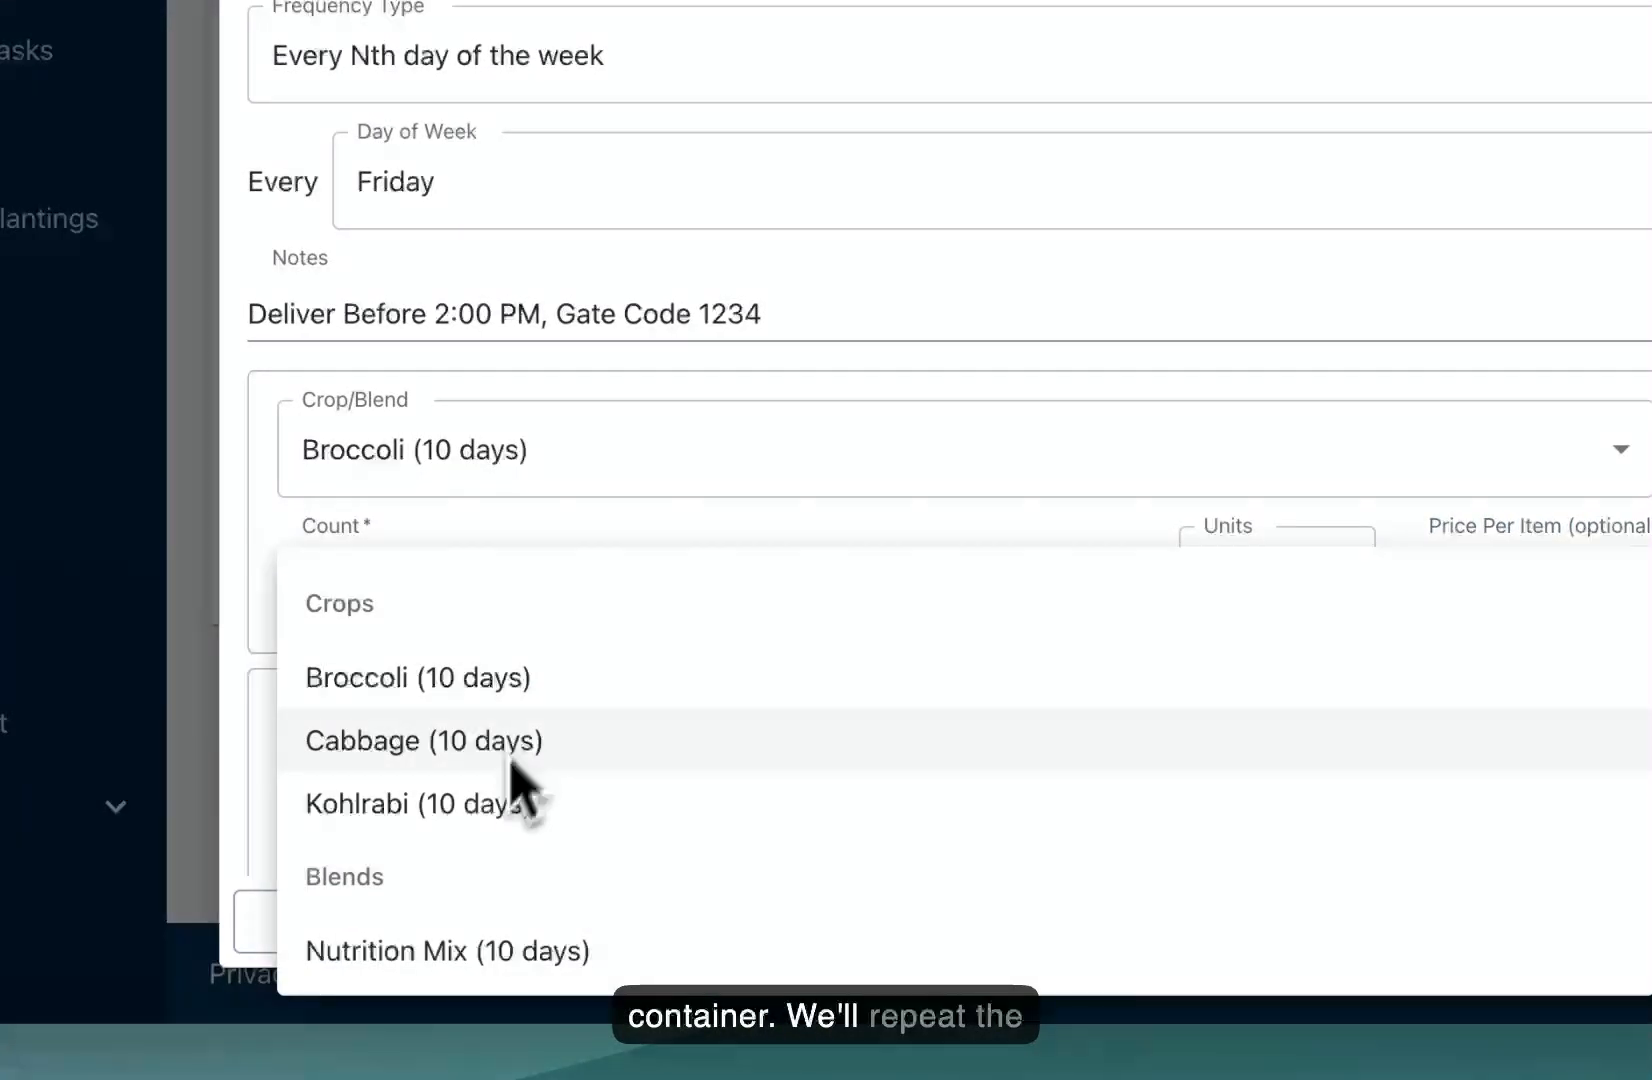
left_click(420, 951)
scroll(517, 369, "down", 5)
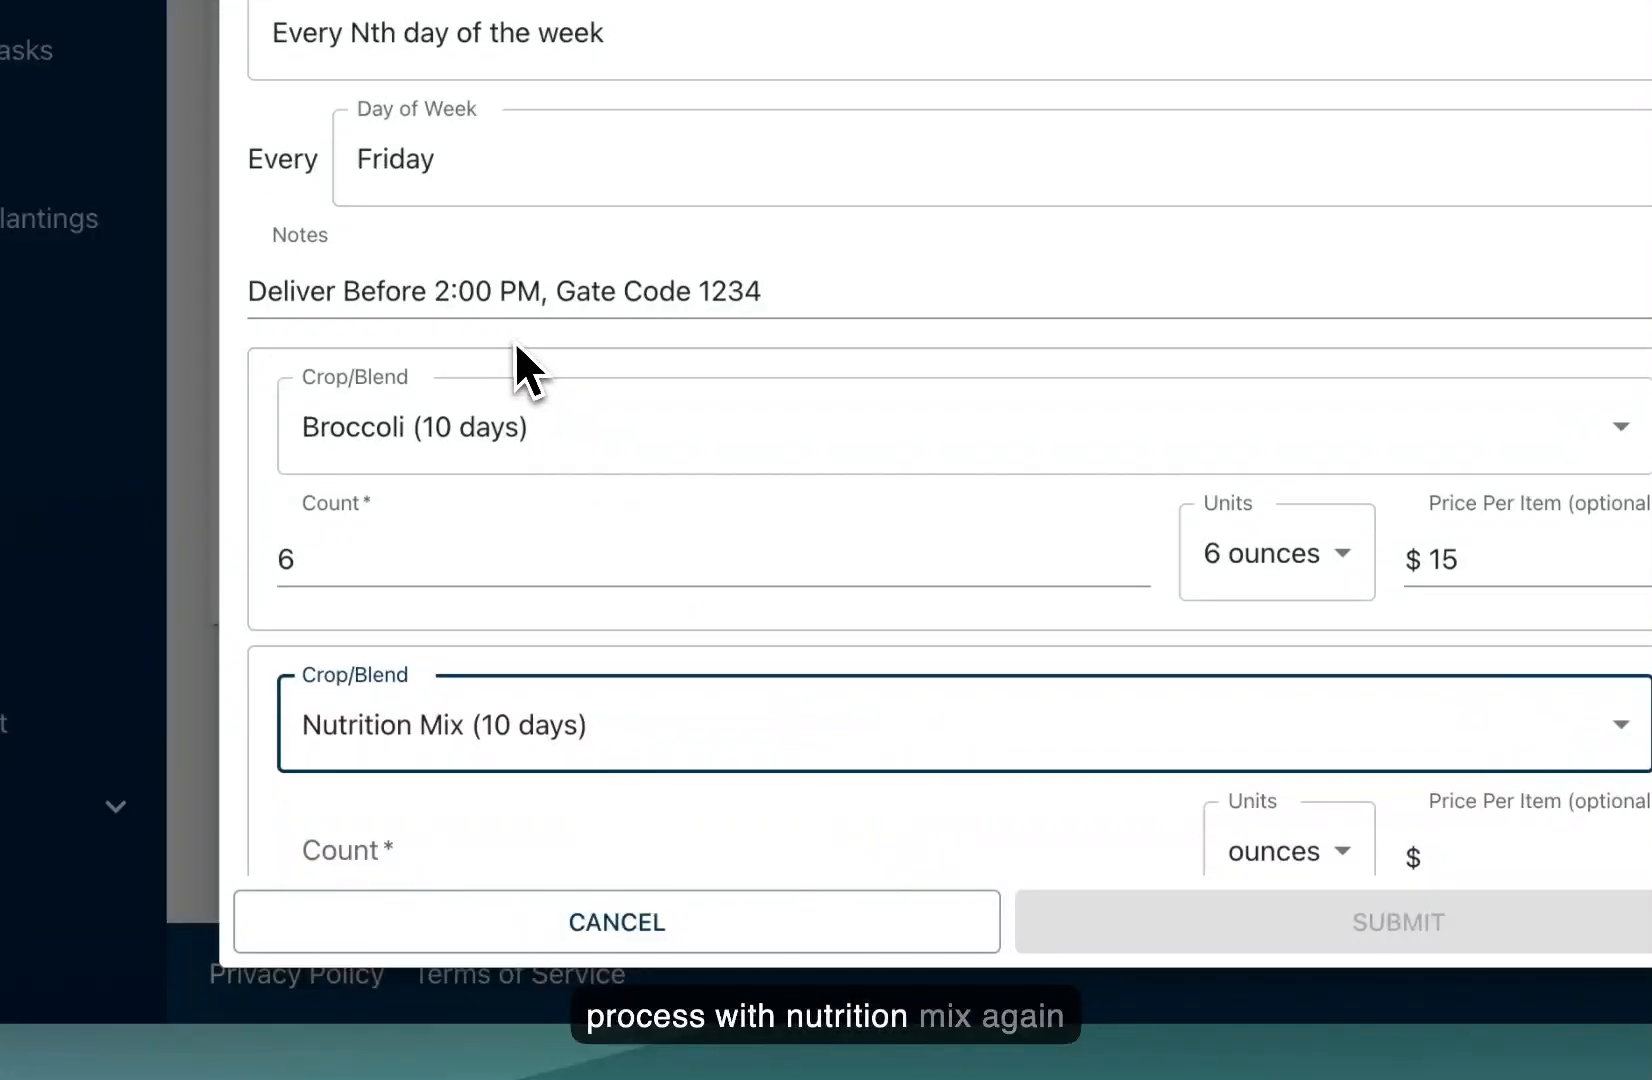
left_click(515, 343)
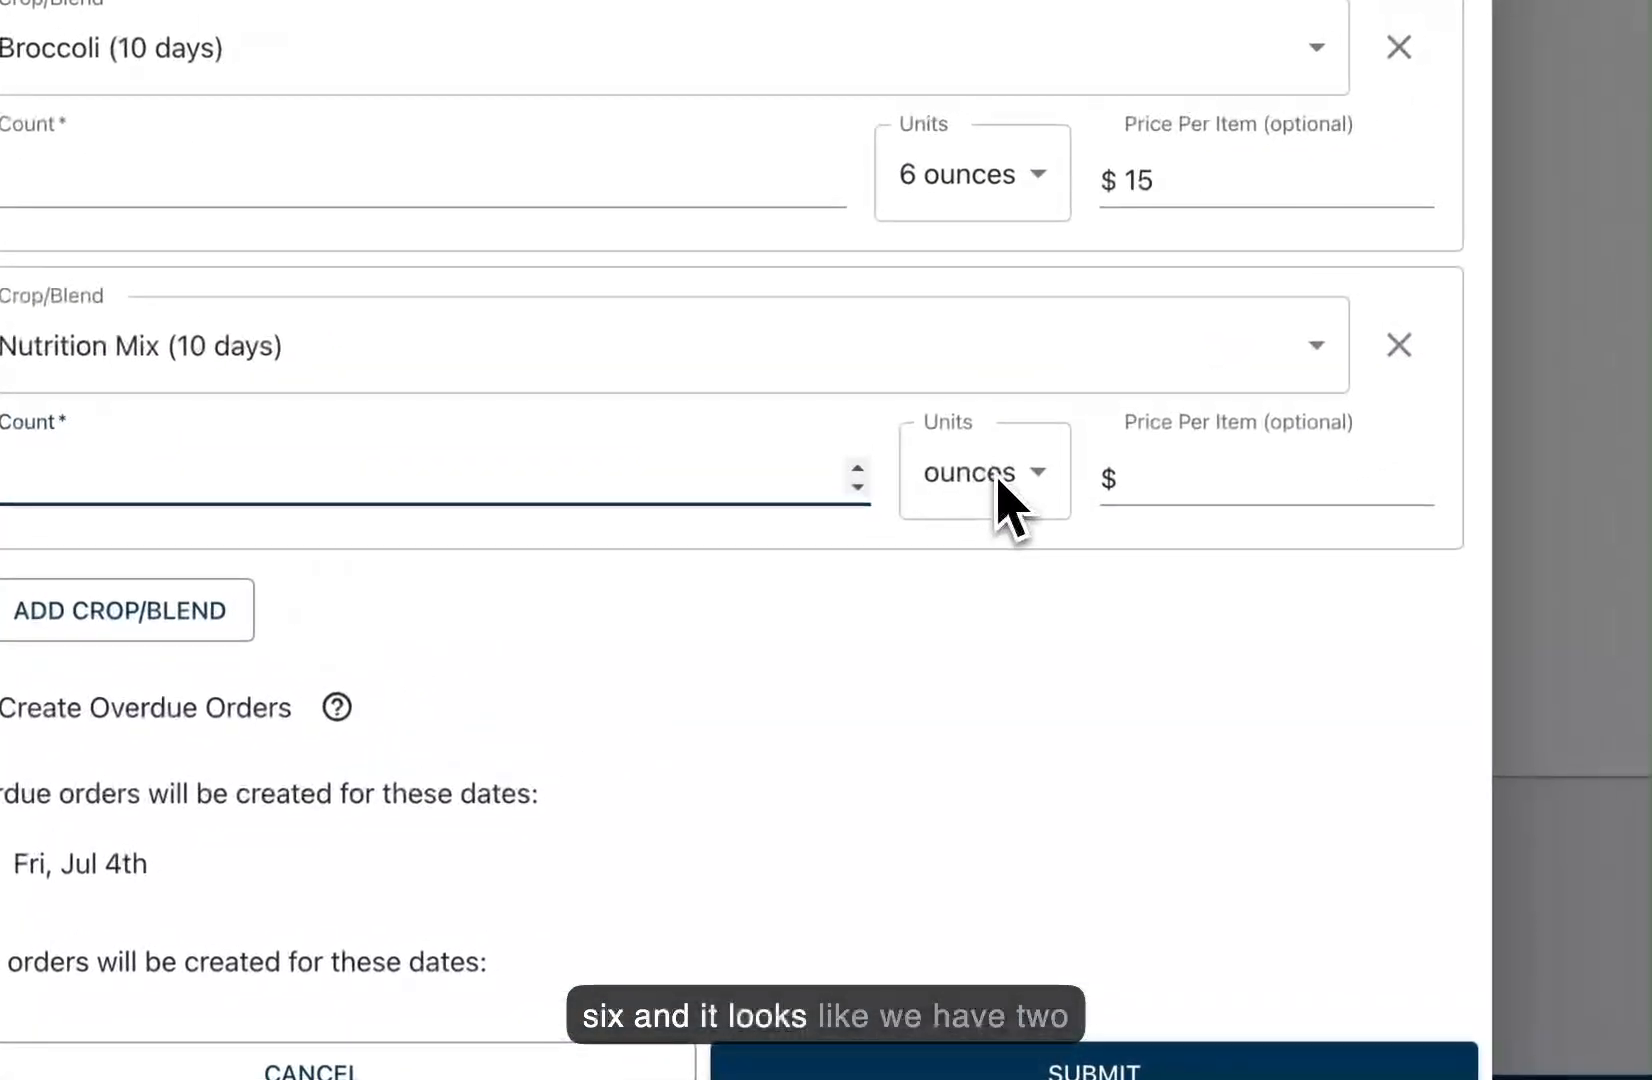
left_click(984, 472)
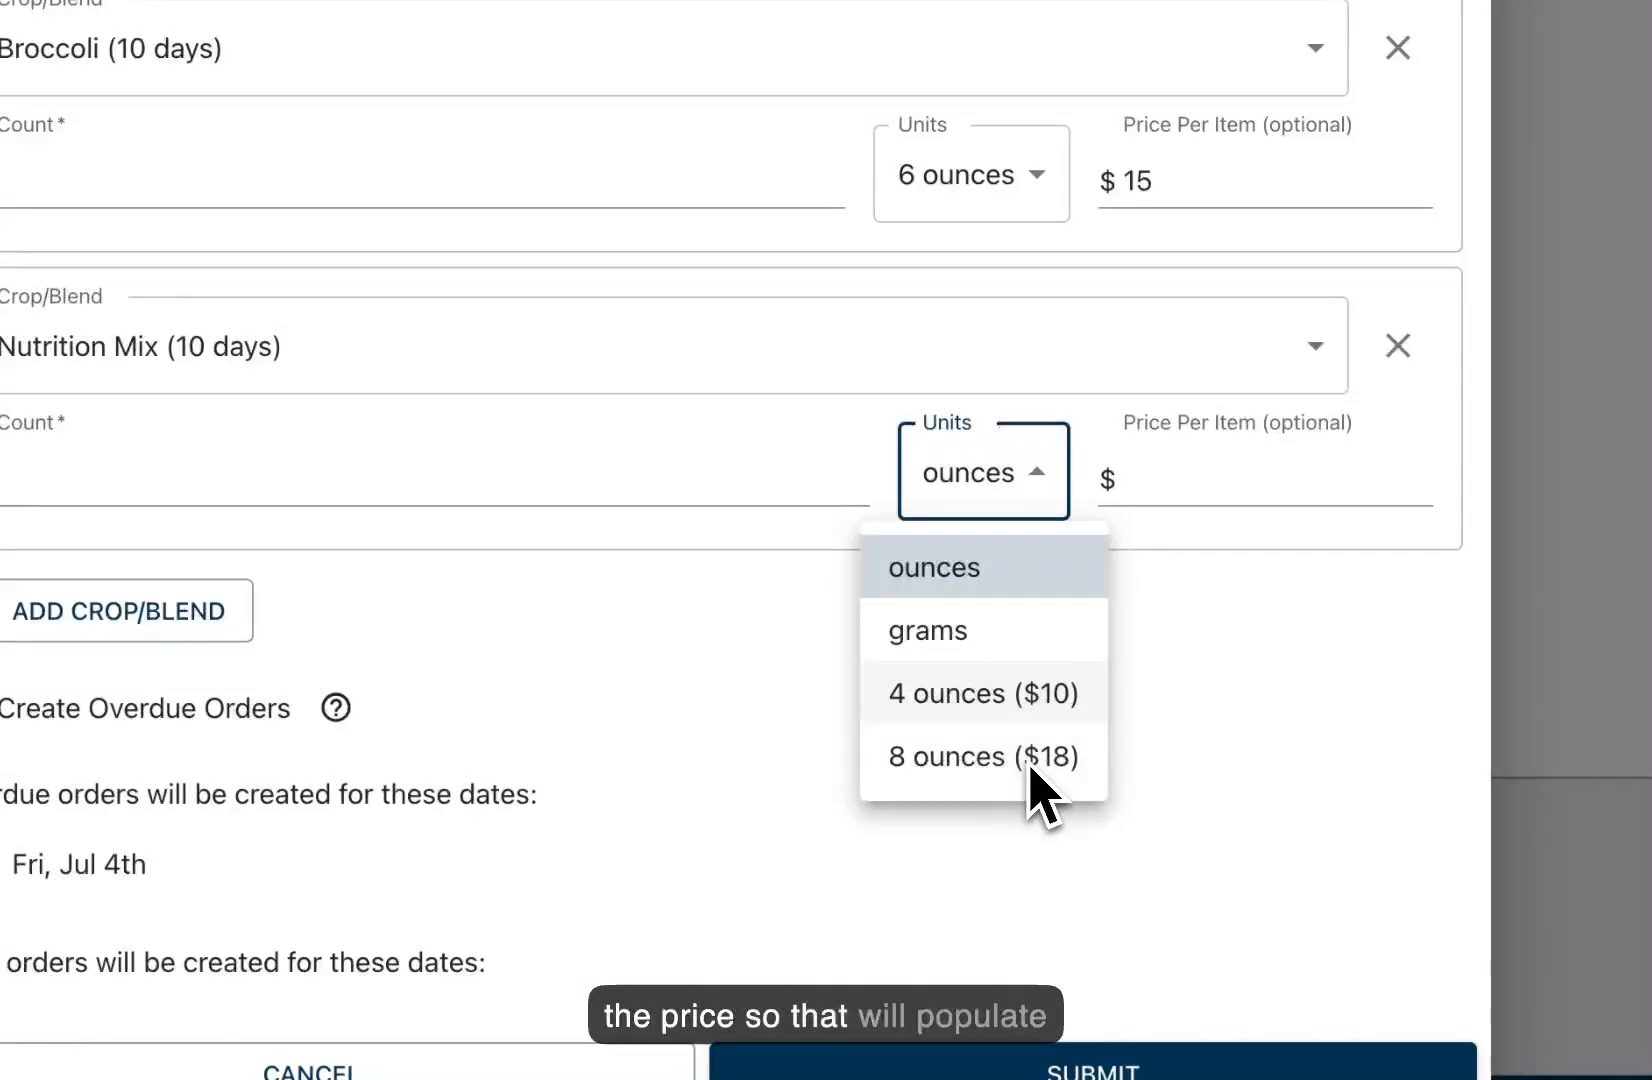
key("Return")
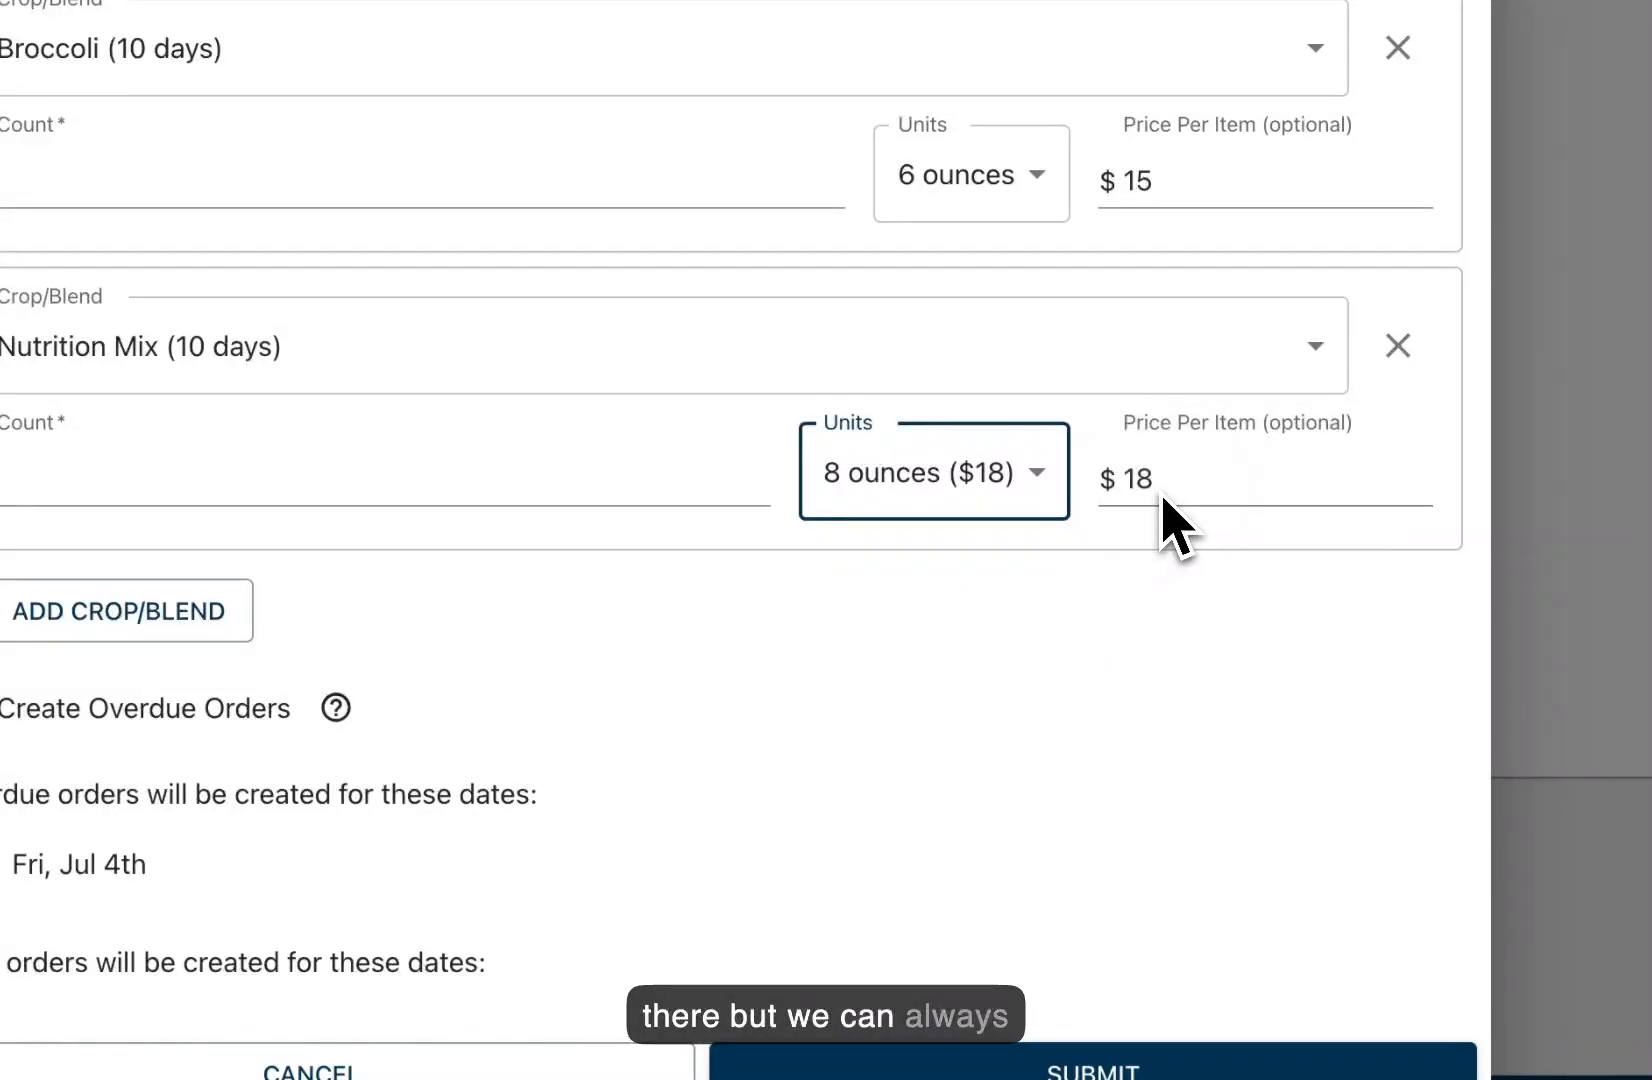
double_click(1166, 500)
type("22")
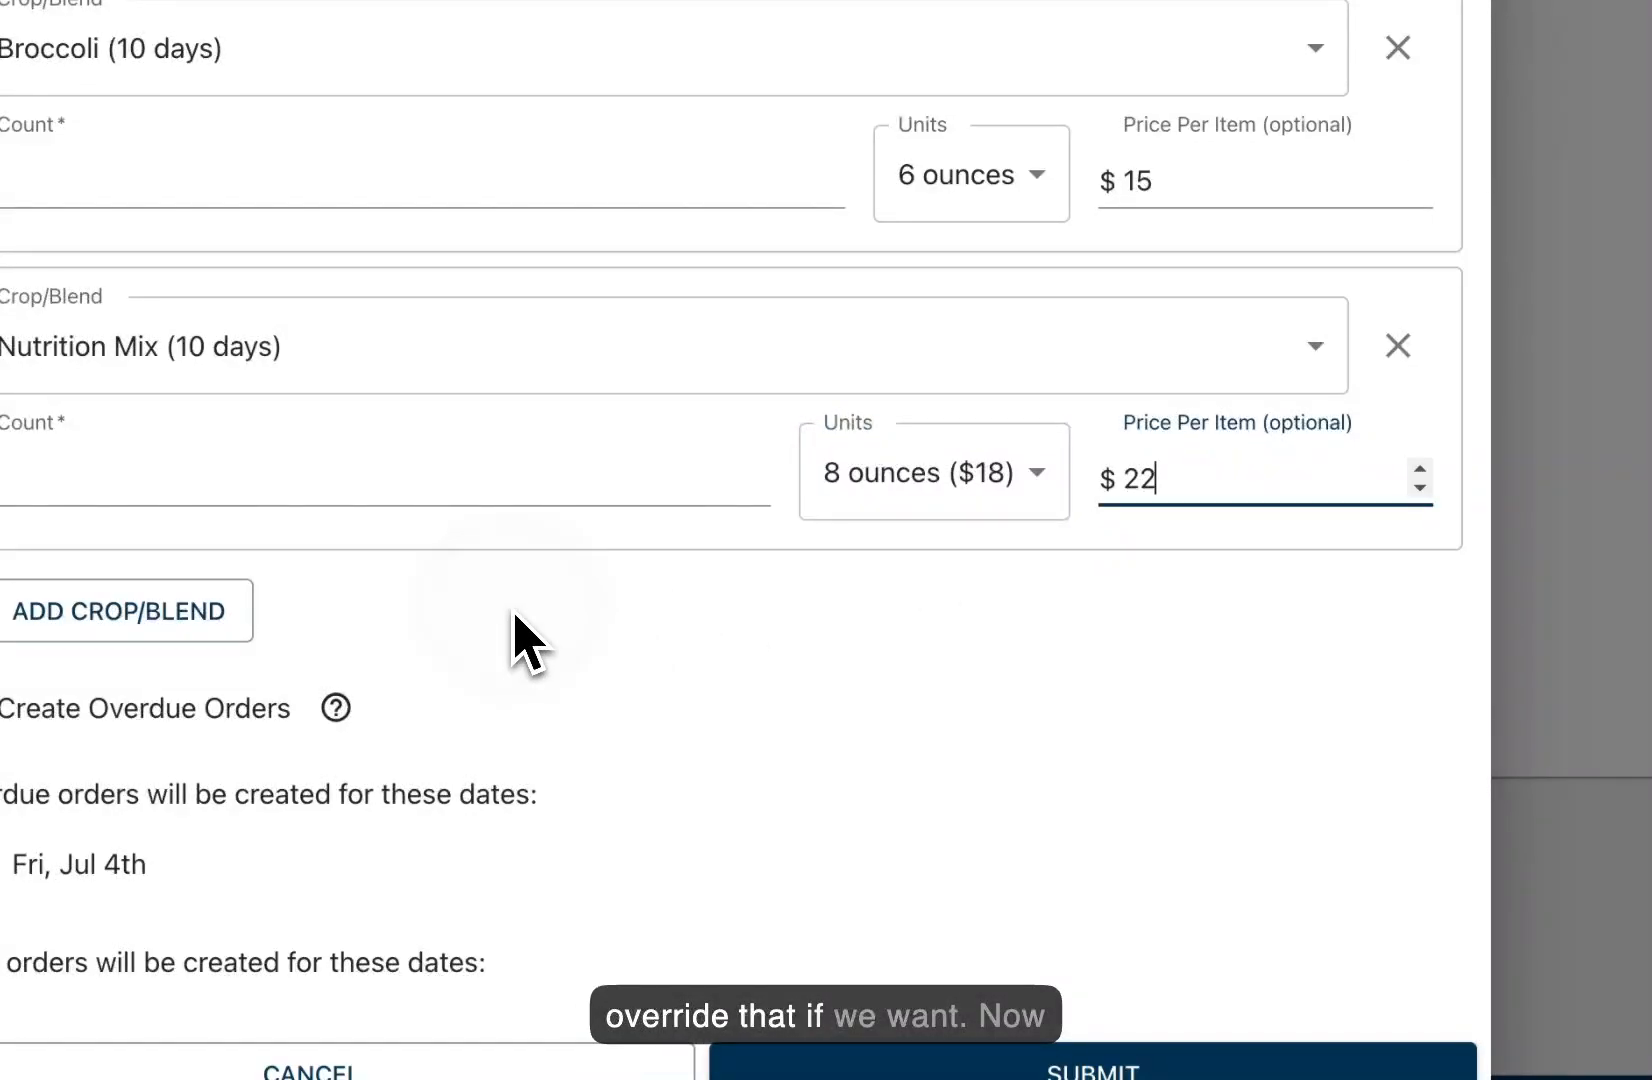
scroll(682, 620, "down", 2)
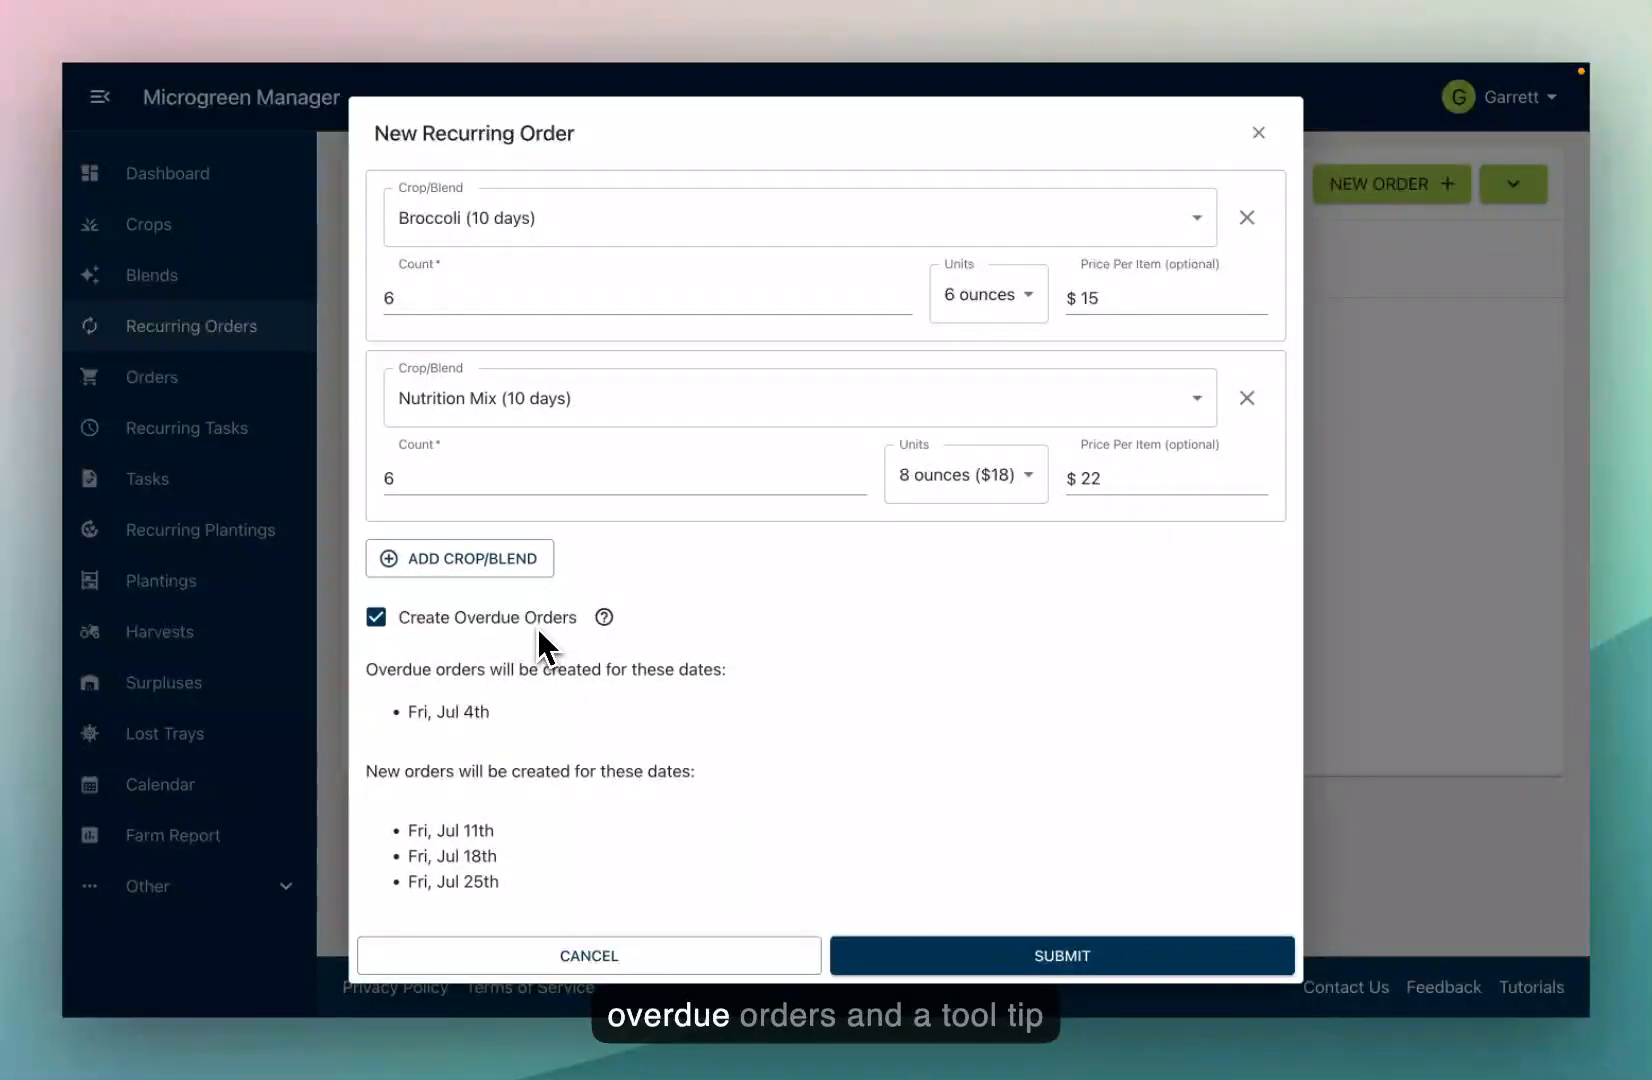
Step: Uncheck Create Overdue Orders so only the Jul 11th, 18th and 25th orders are previewed
mouse_move(597, 628)
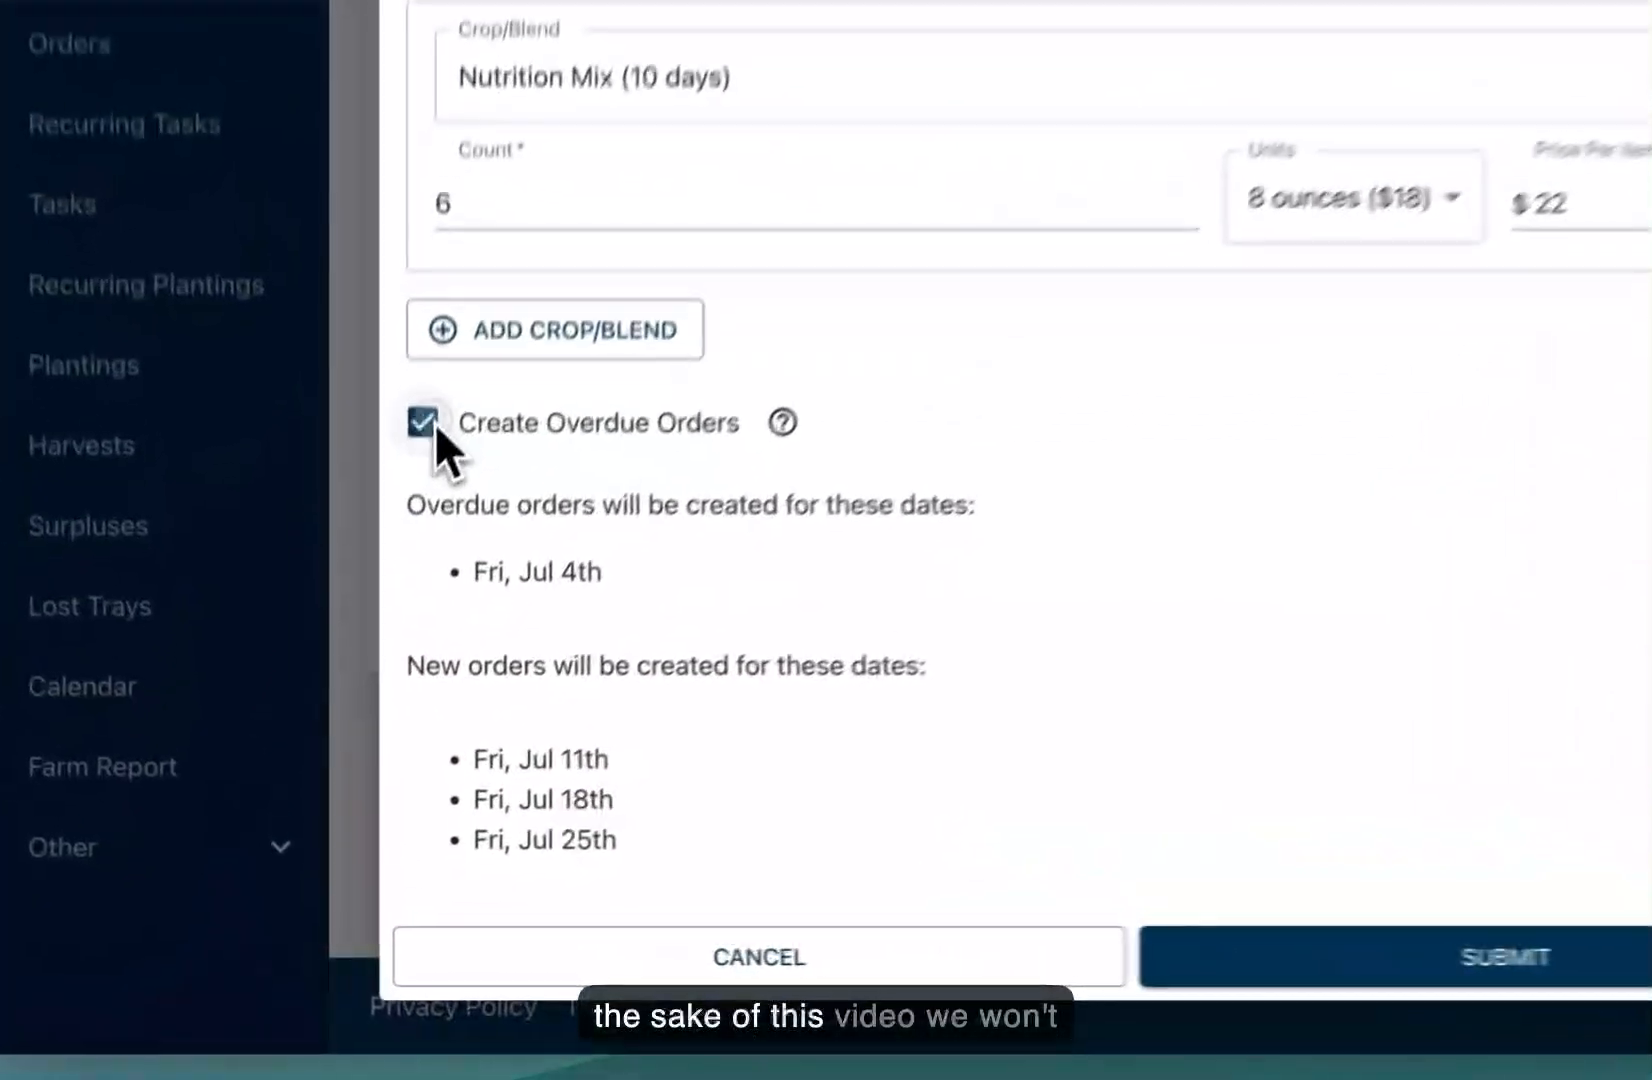
left_click(432, 423)
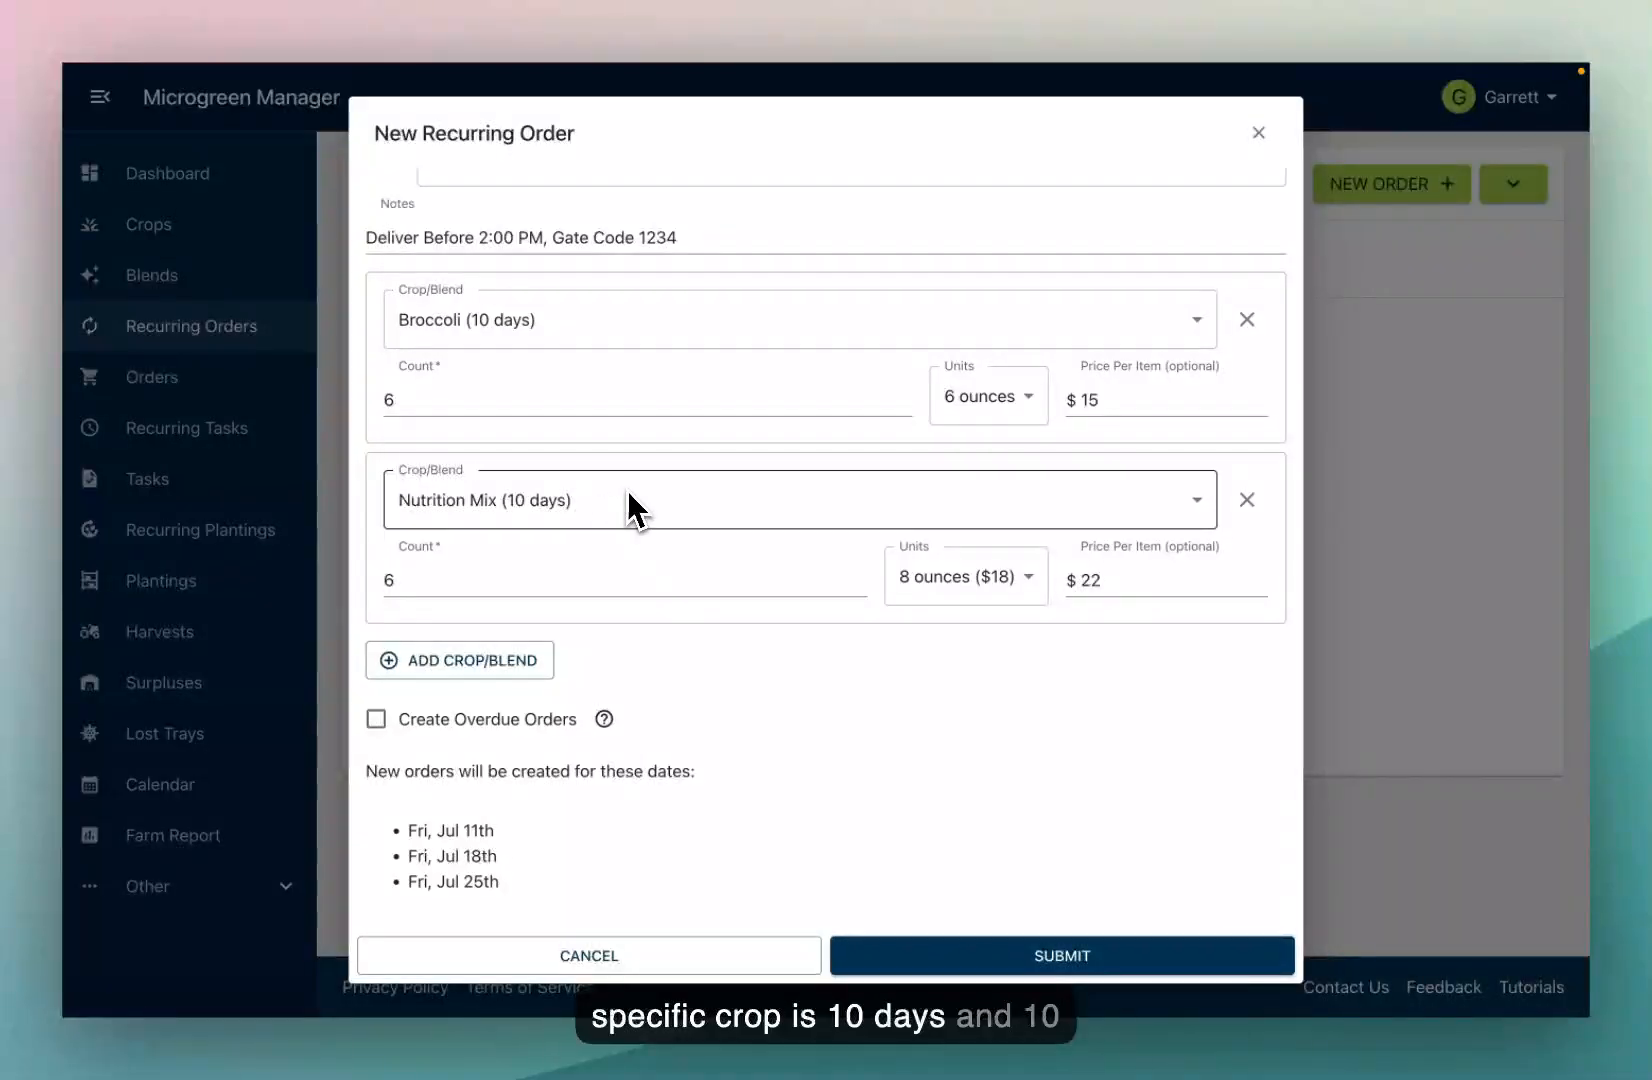
scroll(445, 360, "up", 5)
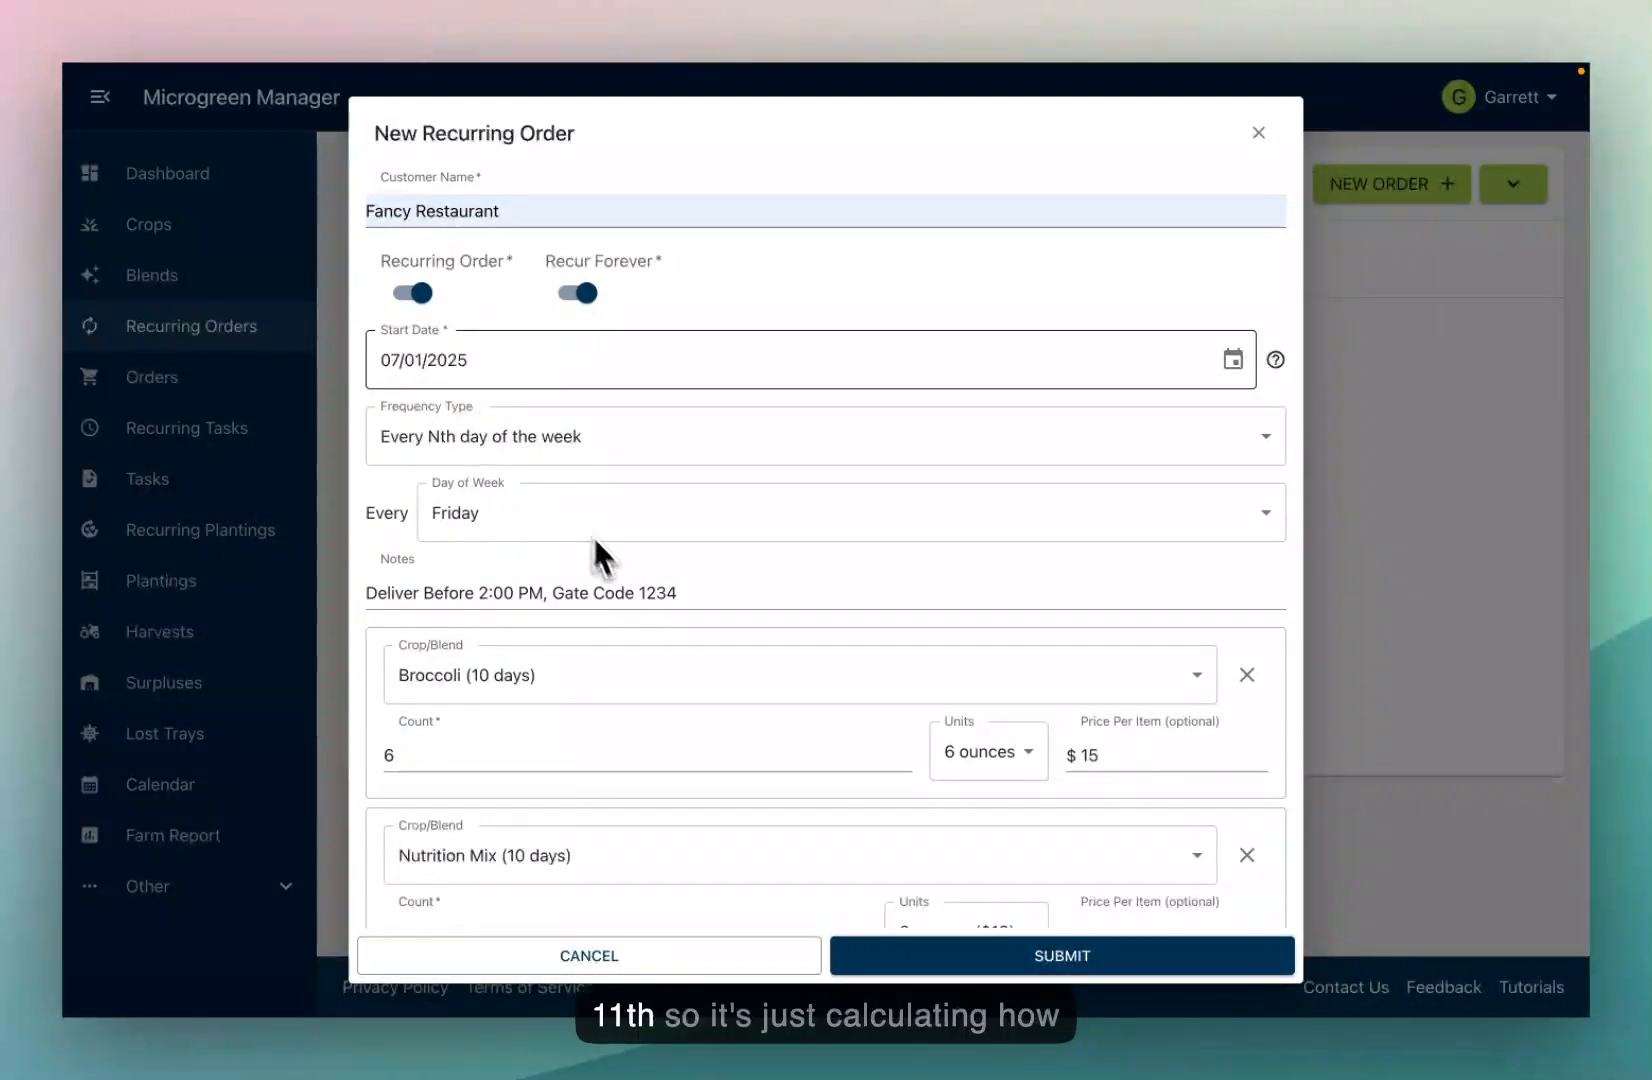
scroll(490, 840, "down", 5)
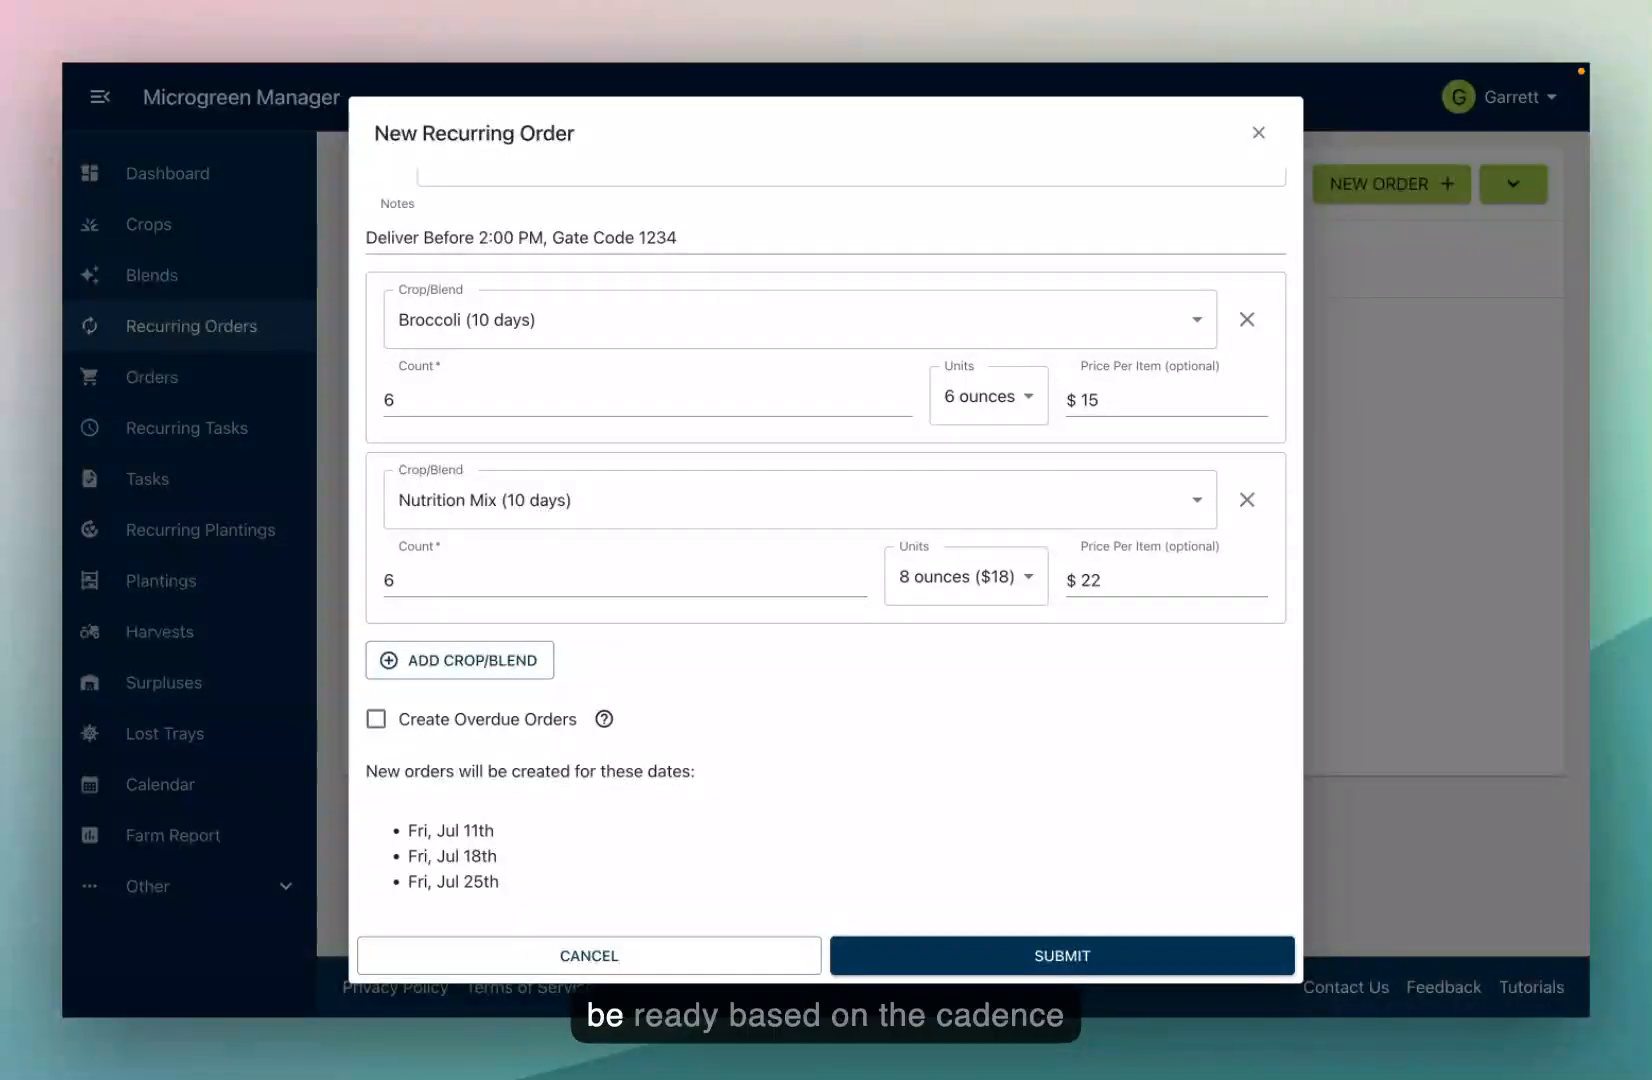
scroll(560, 510, "up", 4)
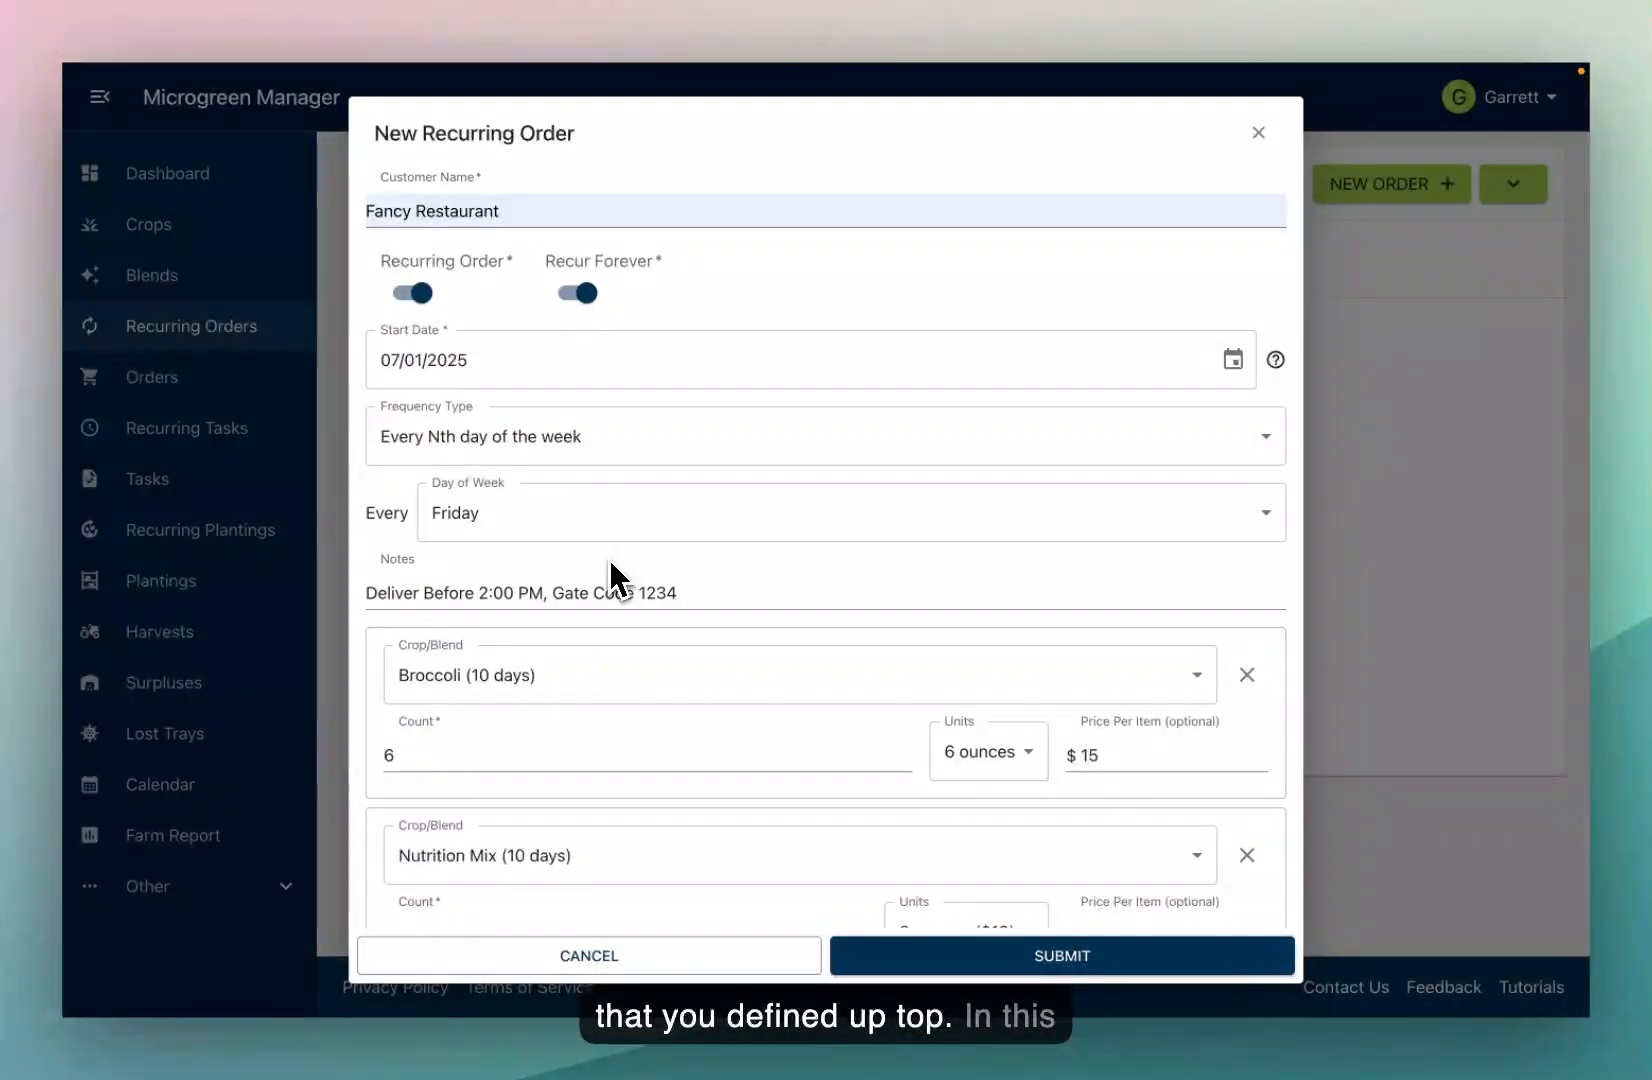
scroll(609, 560, "down", 4)
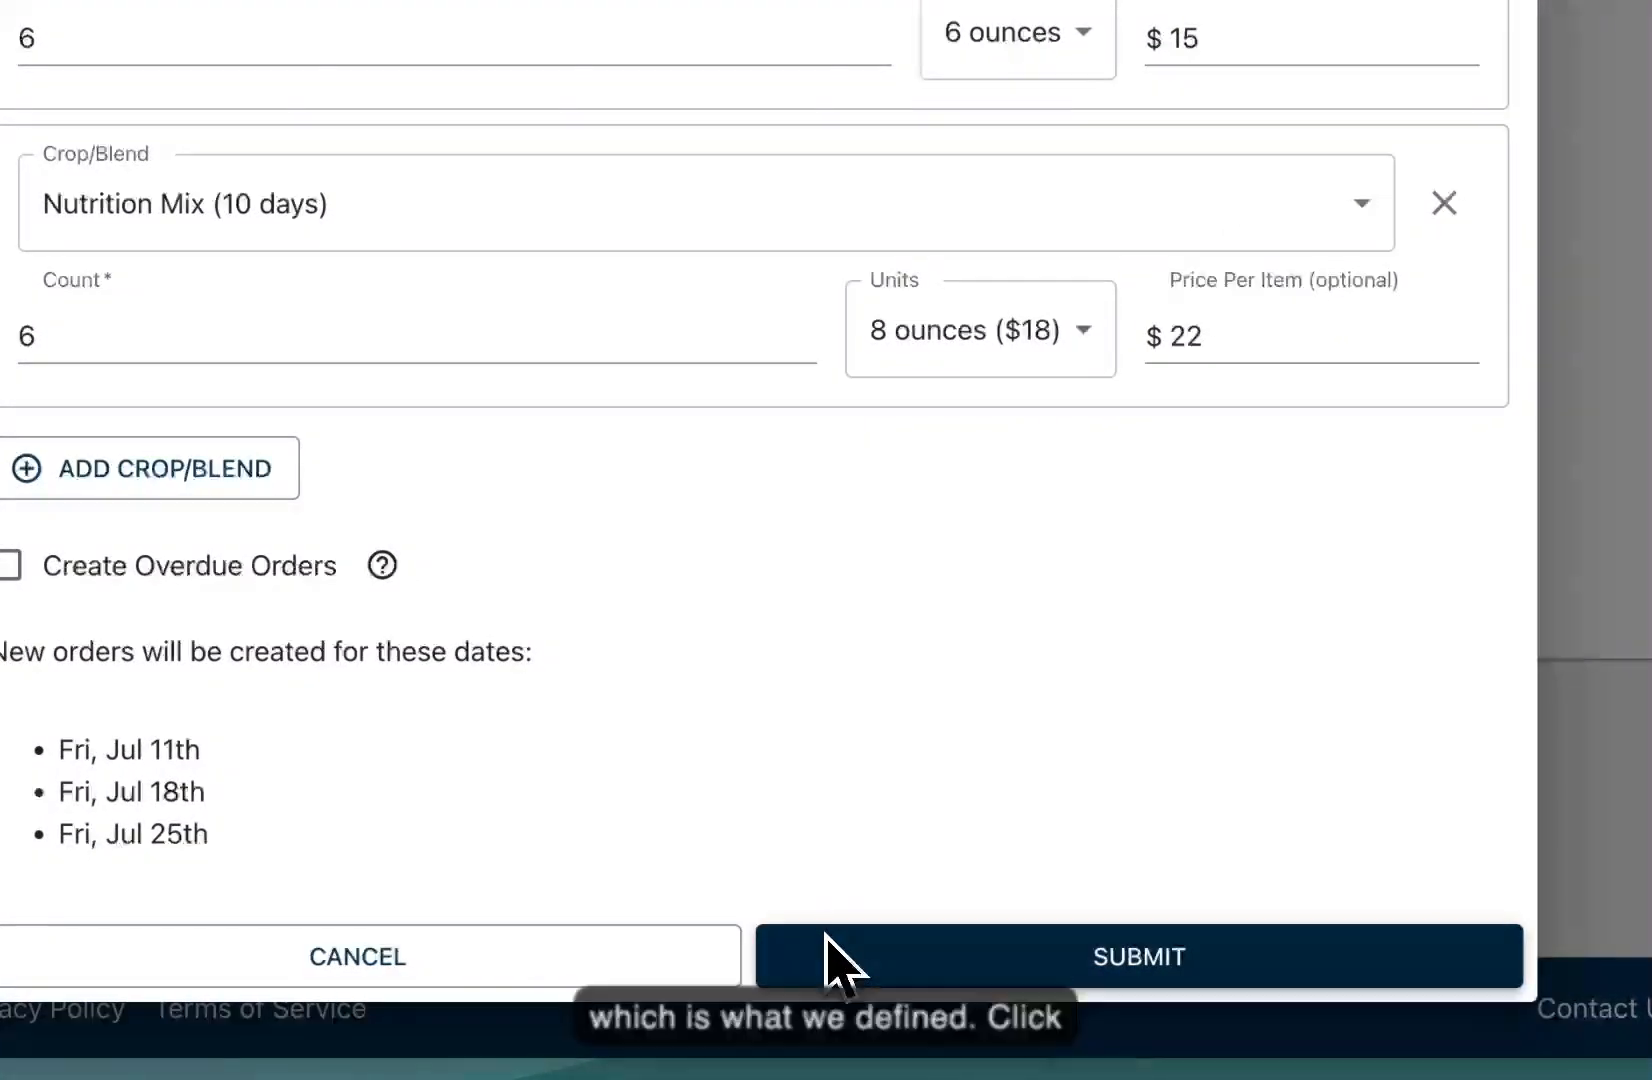
Step: Submit the order, review Fancy Restaurant's detail page, then return to the Recurring Orders list
left_click(830, 950)
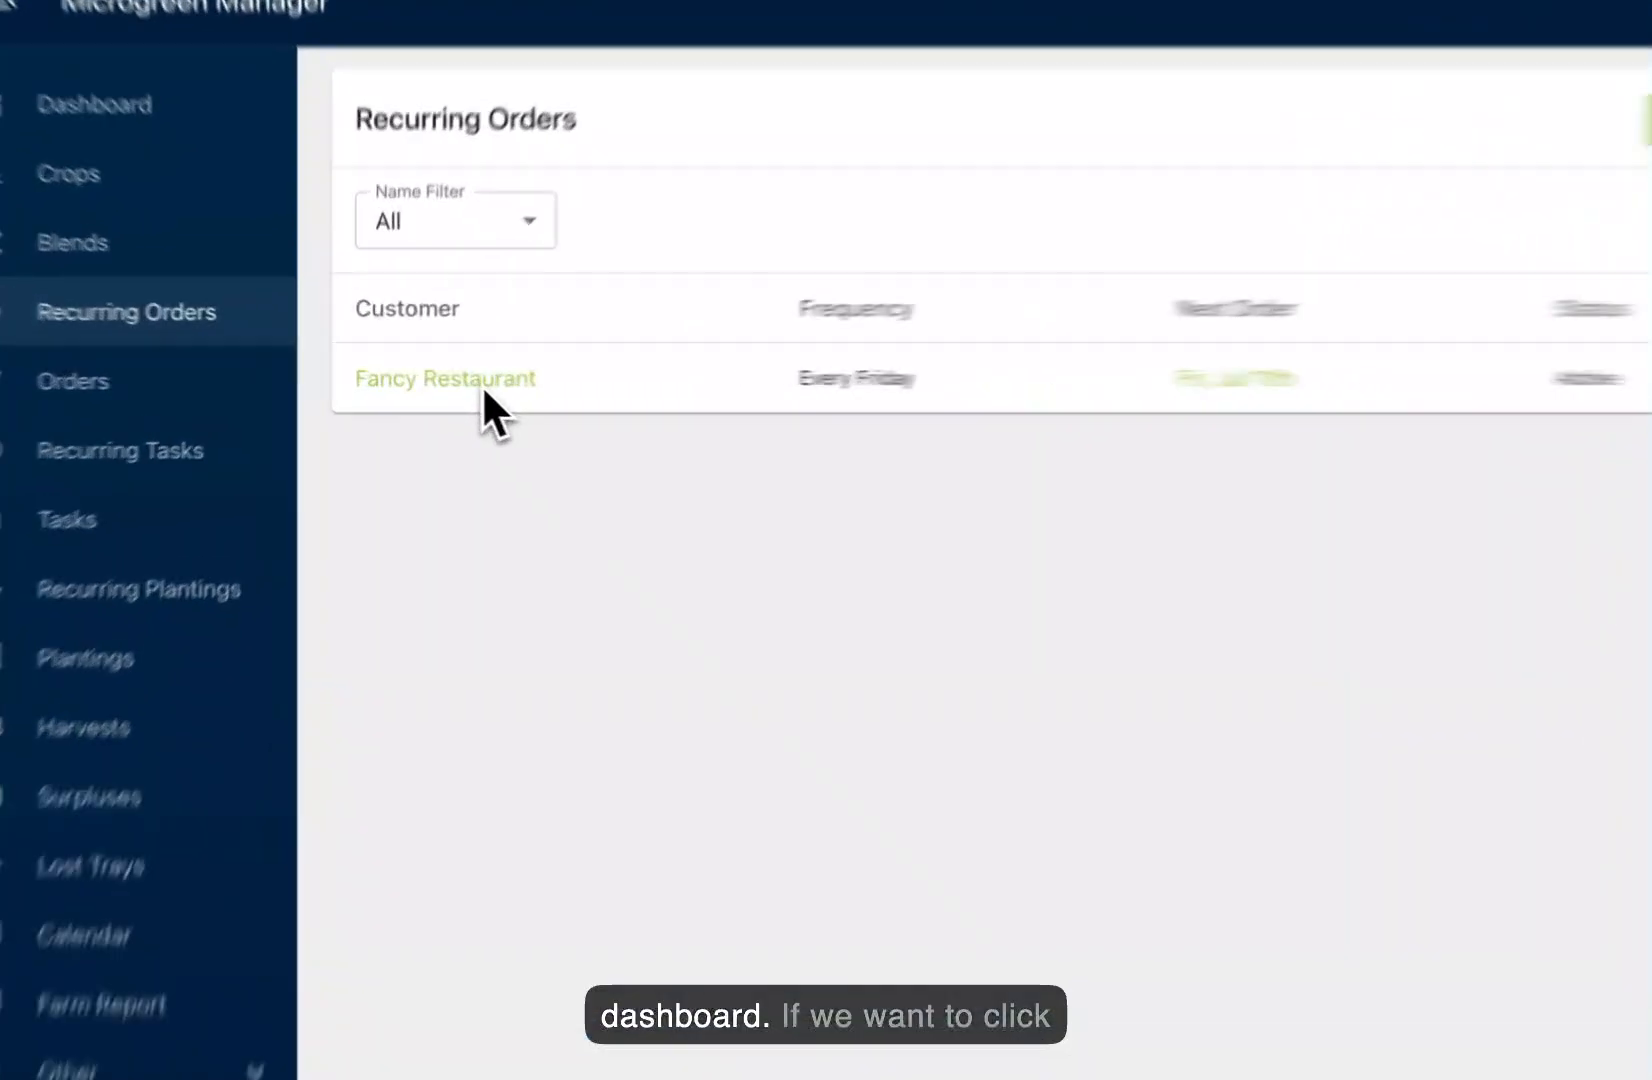
left_click(484, 388)
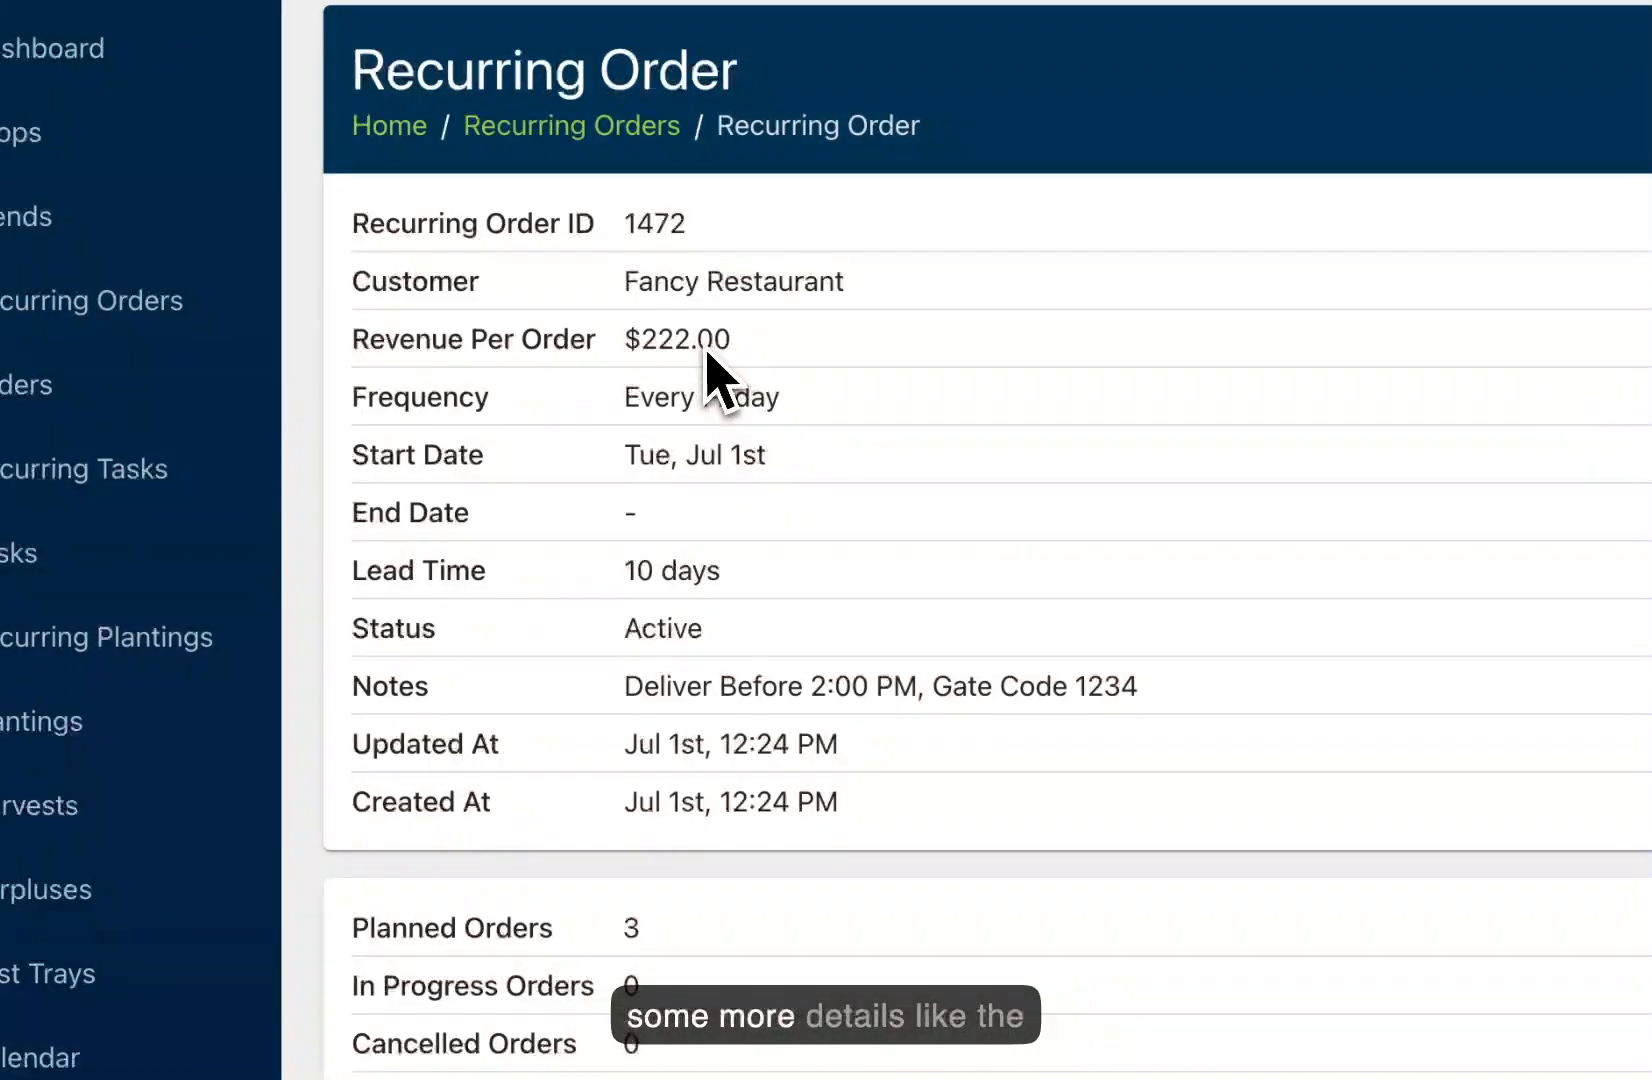
left_click_drag(627, 345, 715, 350)
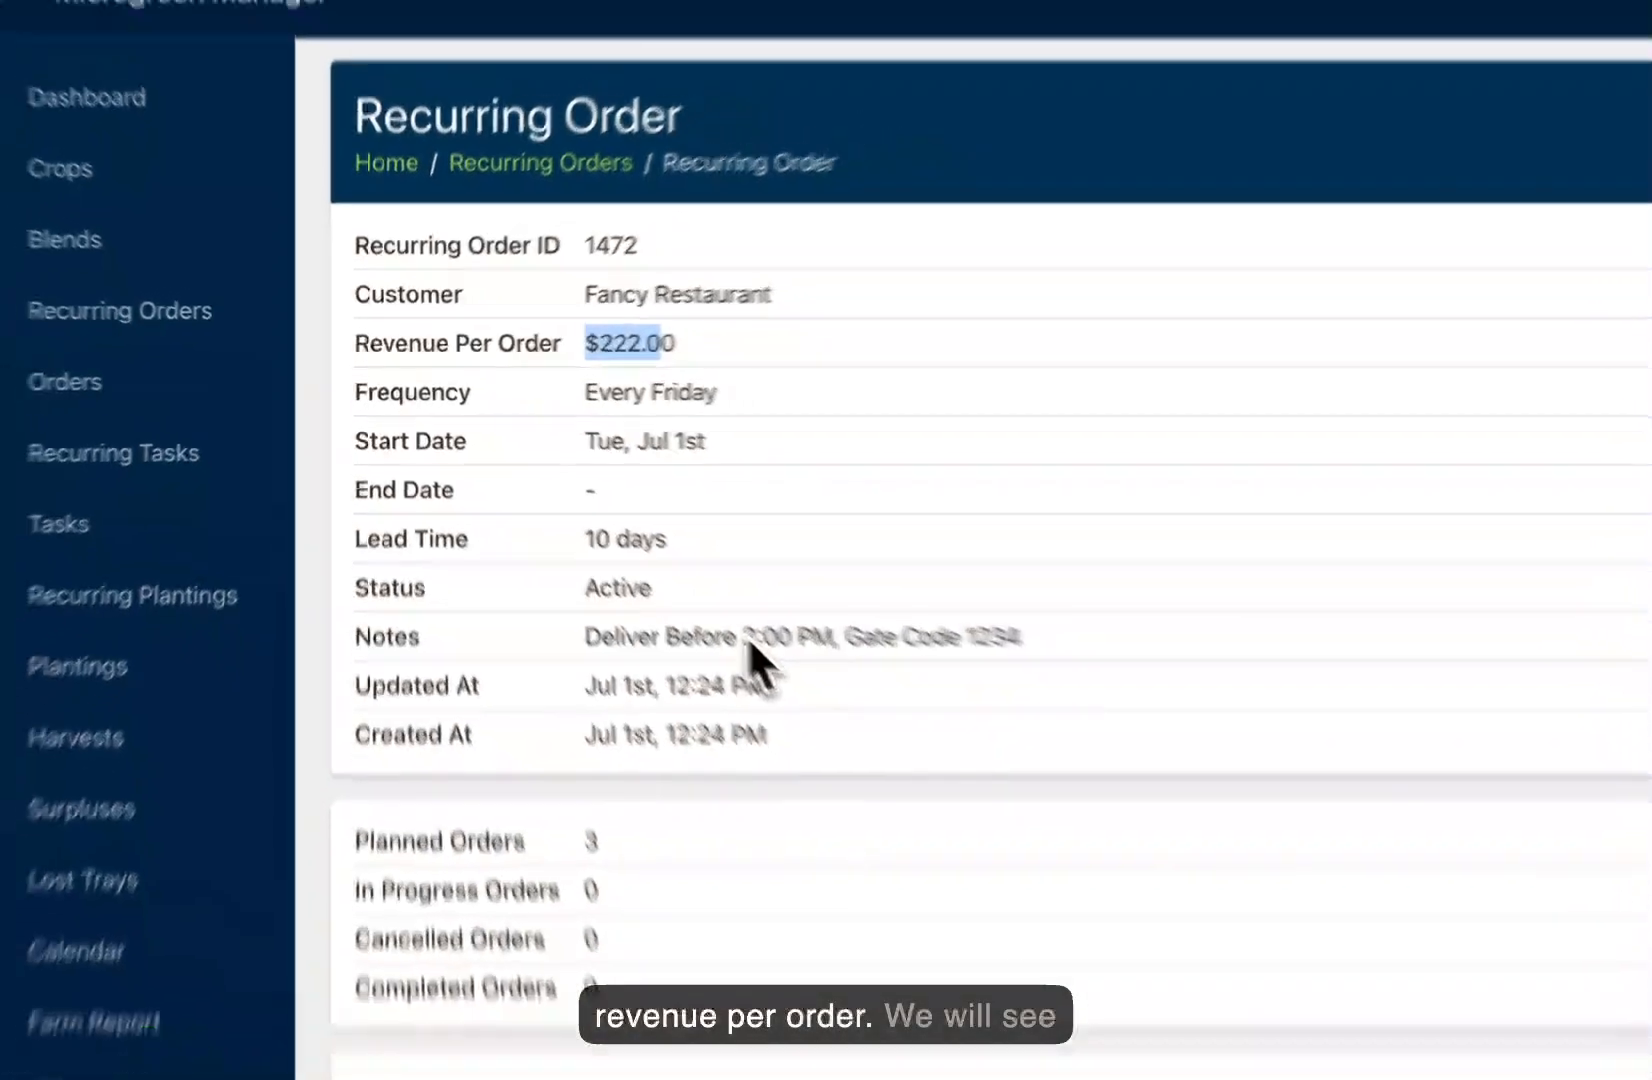
scroll(817, 688, "down", 4)
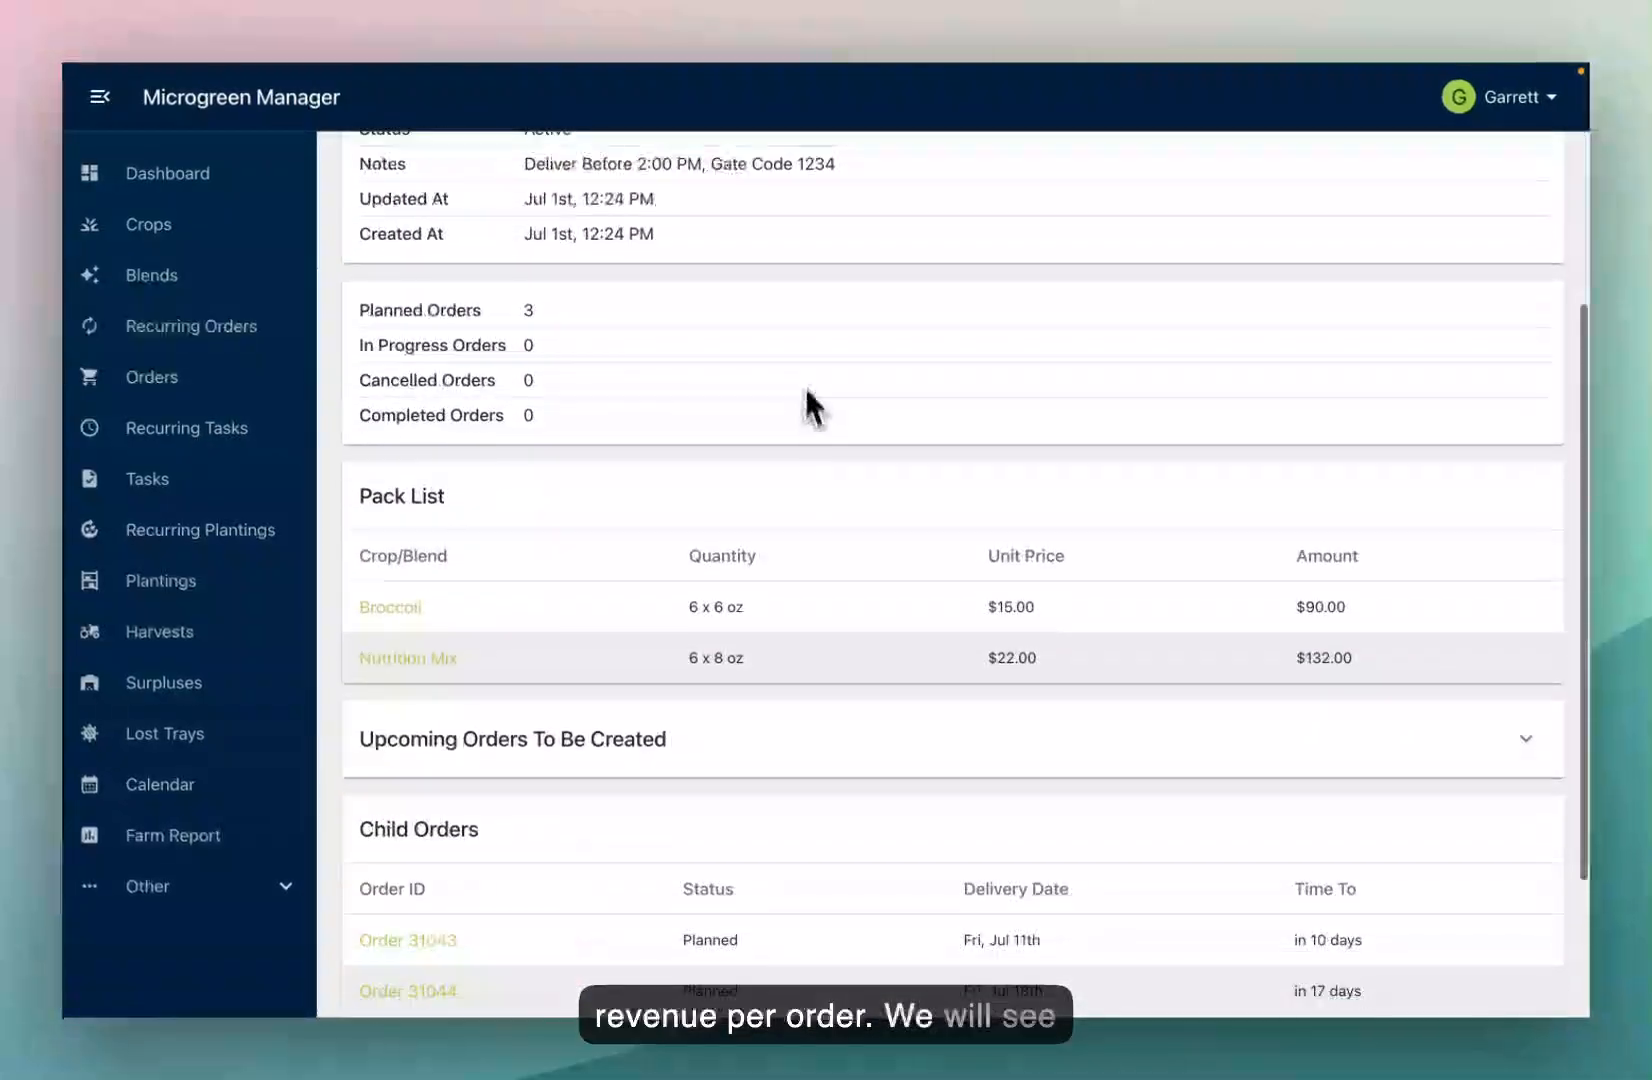
scroll(840, 440, "down", 2)
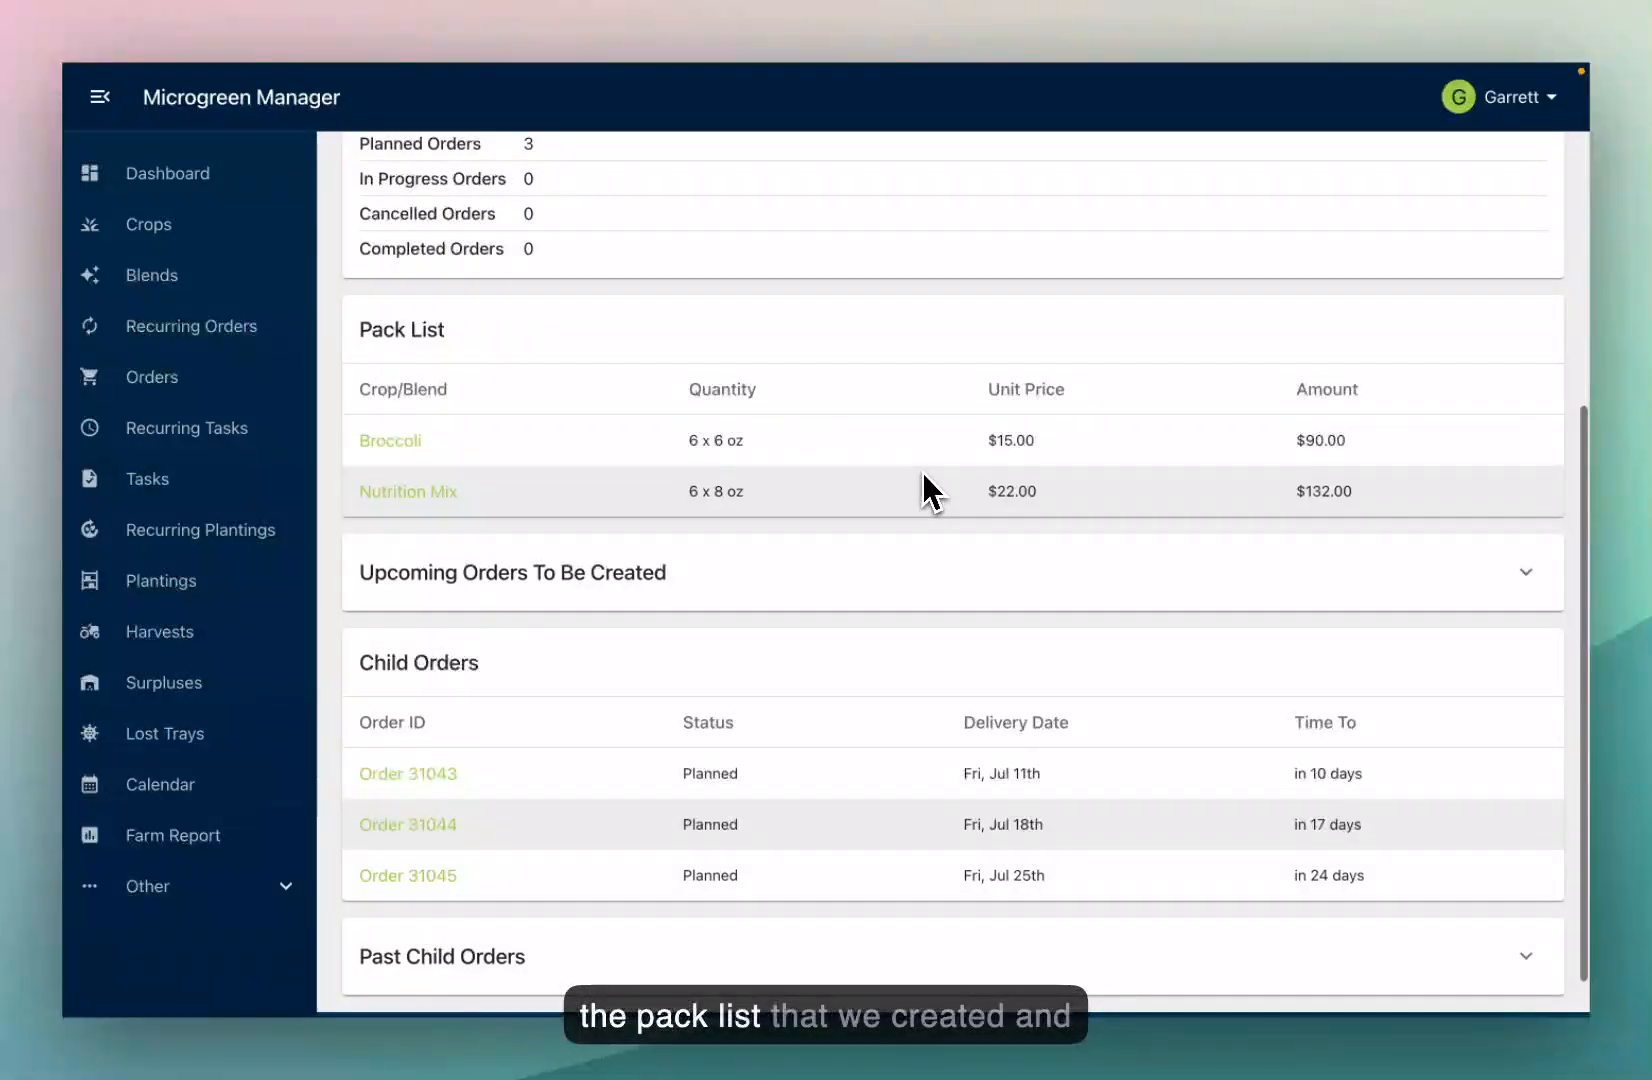
scroll(760, 550, "down", 1)
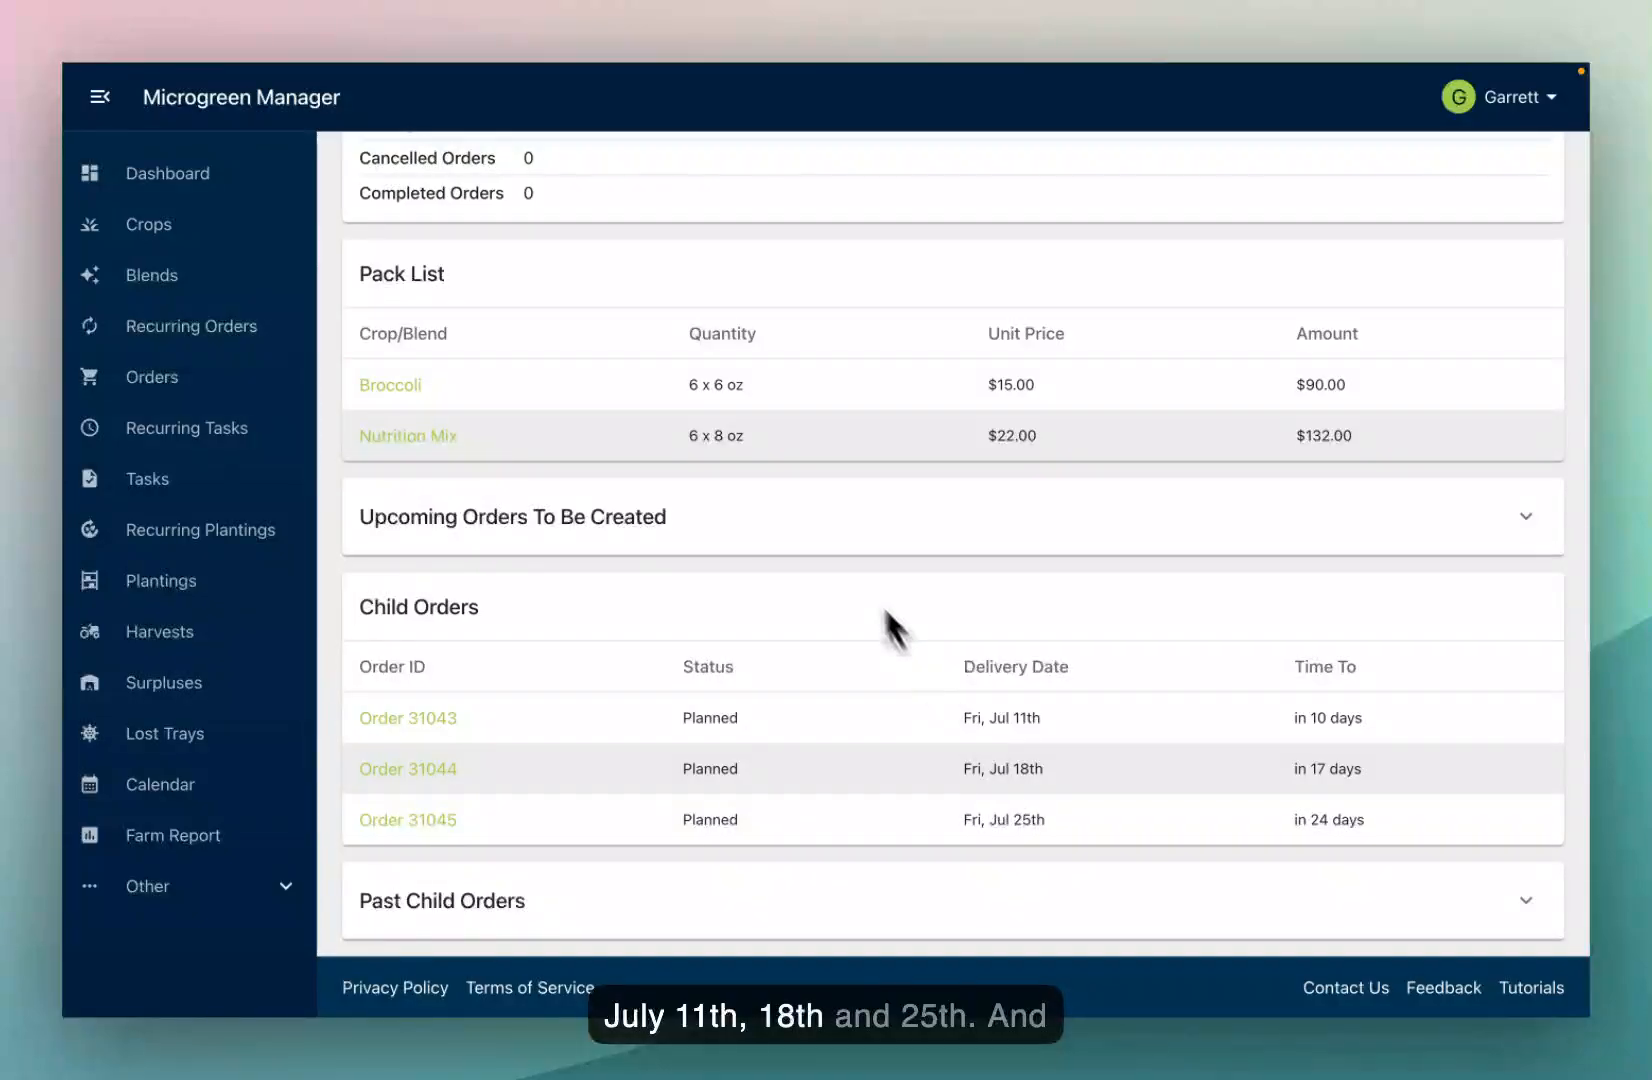
scroll(844, 560, "up", 8)
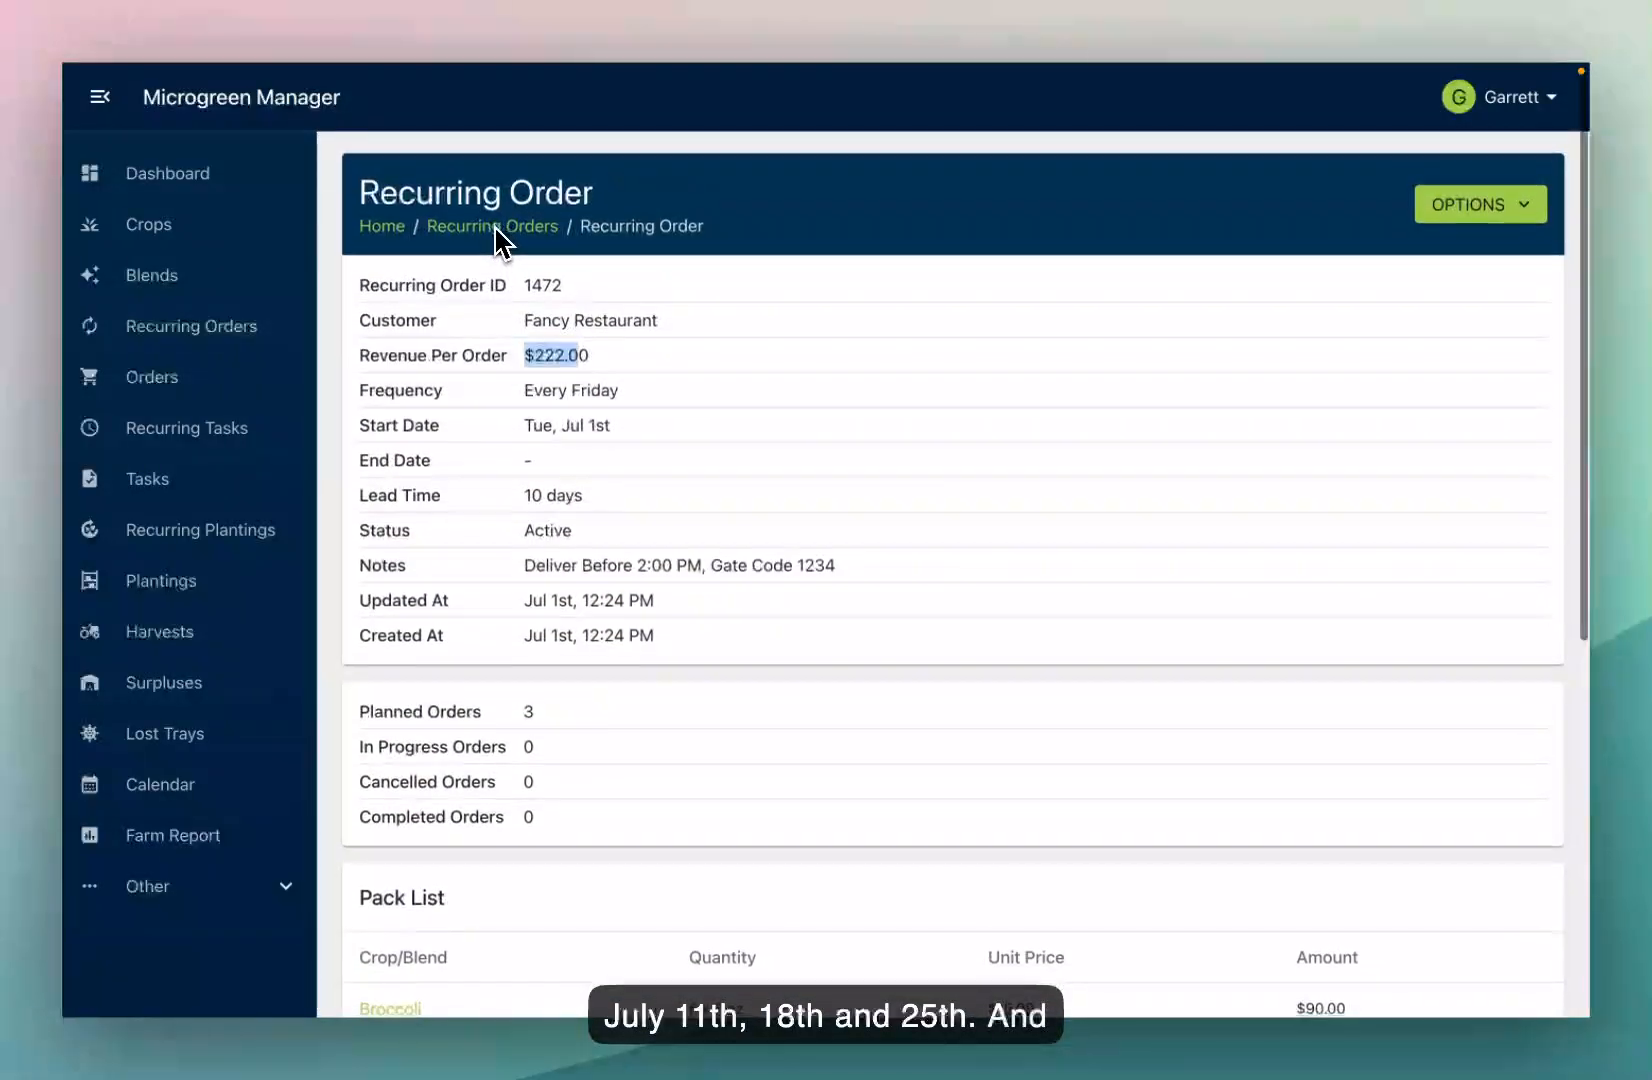
left_click(496, 222)
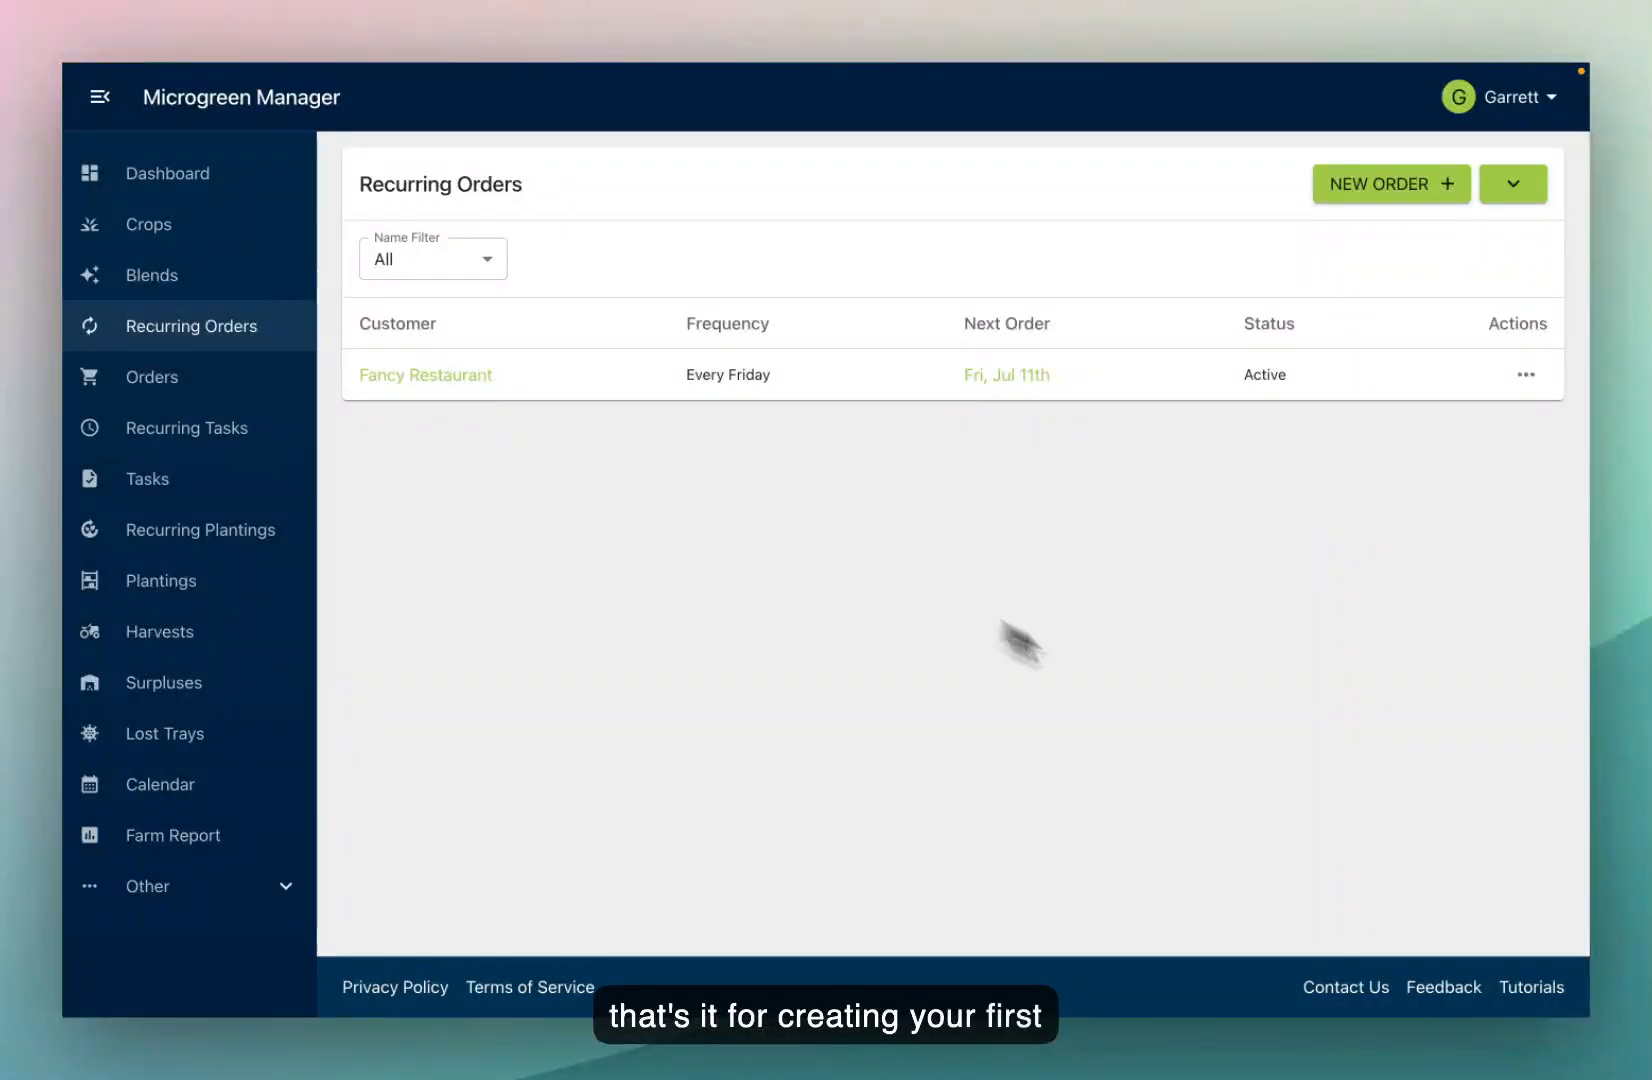